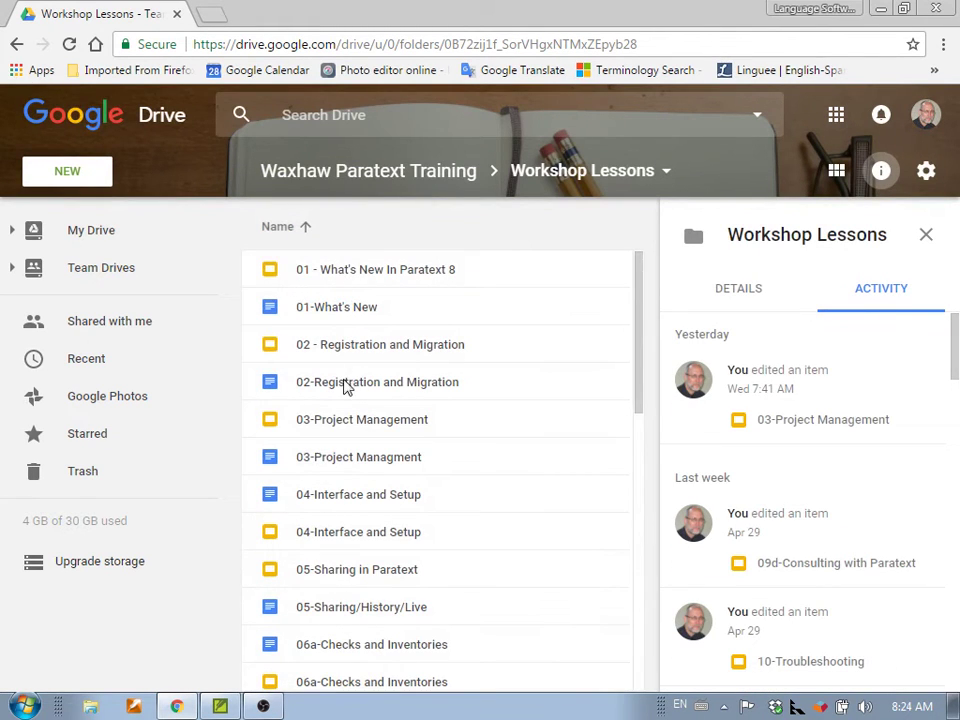
Open the 04-Interface and Setup slide presentation from the Workshop Lessons folder and start presenting it.
left_click(334, 540)
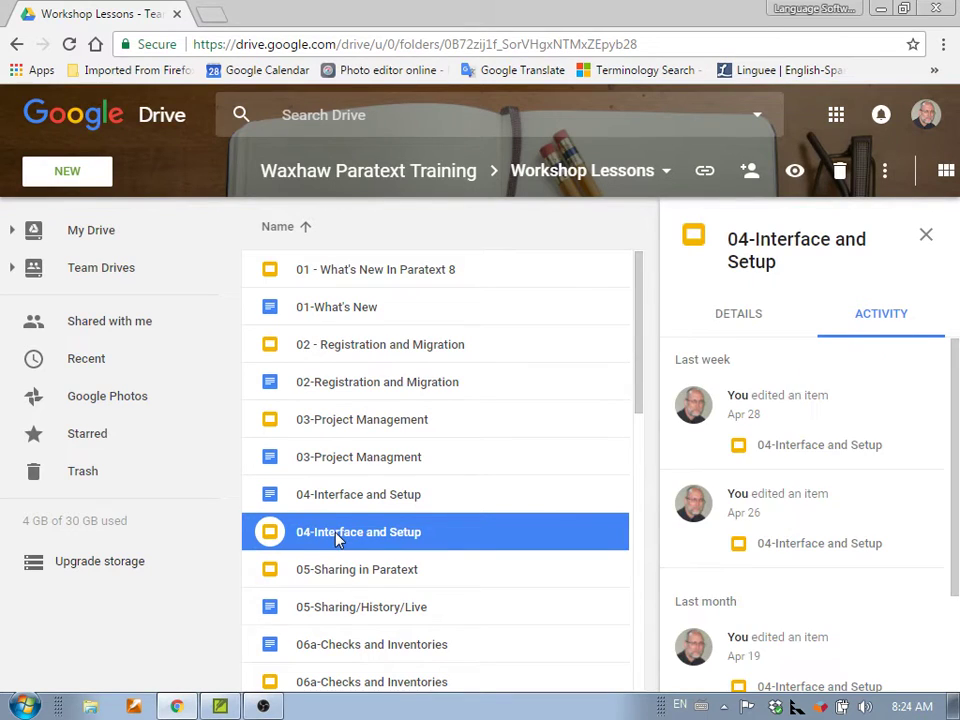
double_click(336, 540)
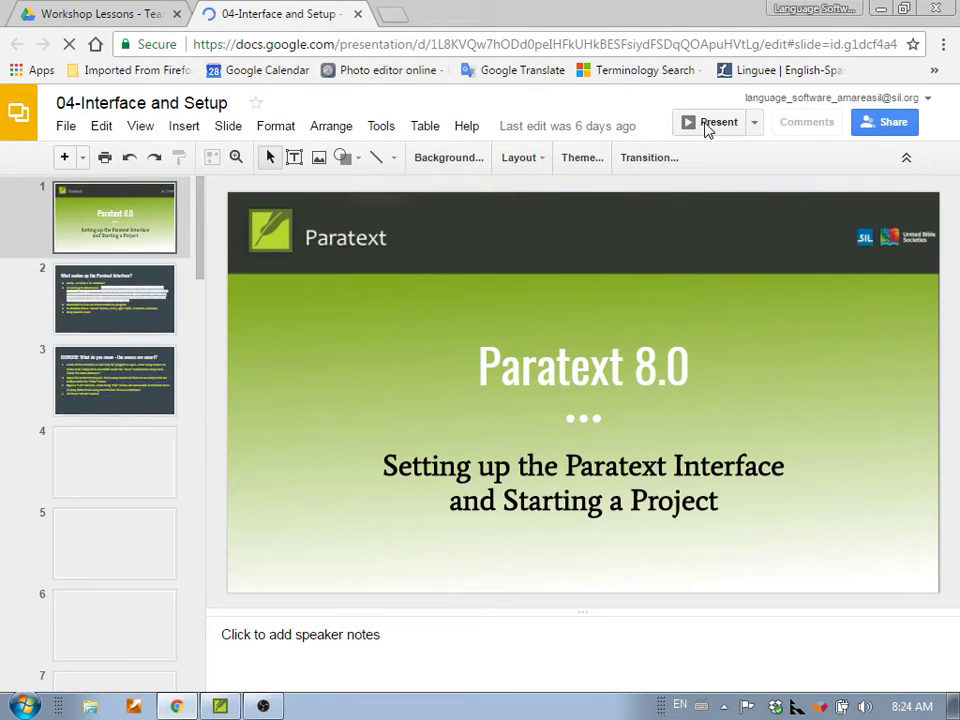
left_click(707, 124)
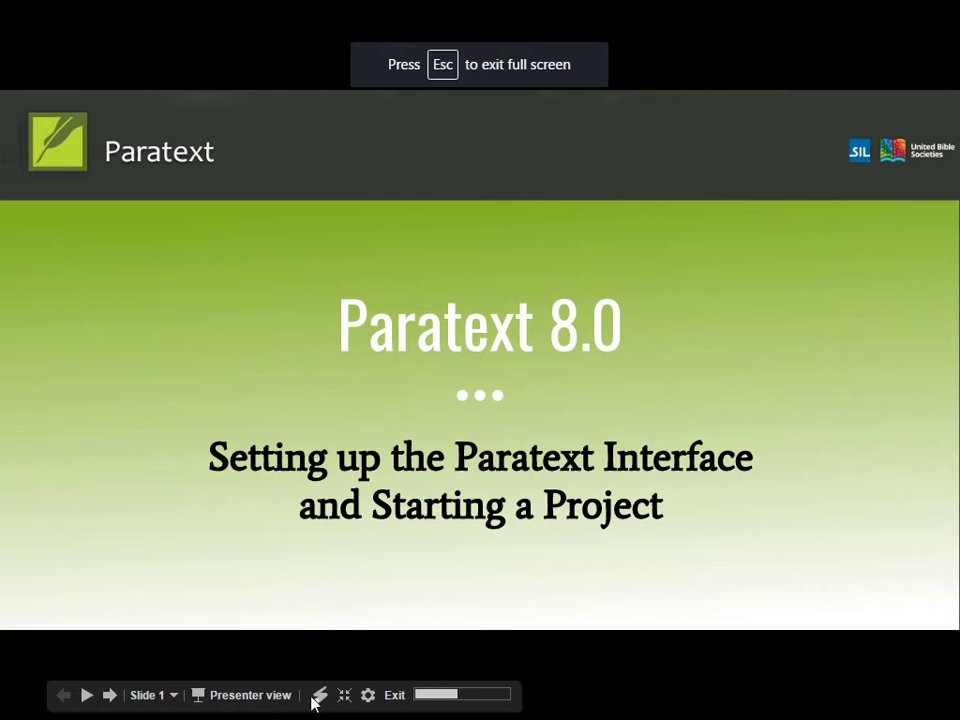
Start a new audience Q&A session from presenter view and return the slideshow to full screen.
left_click(242, 697)
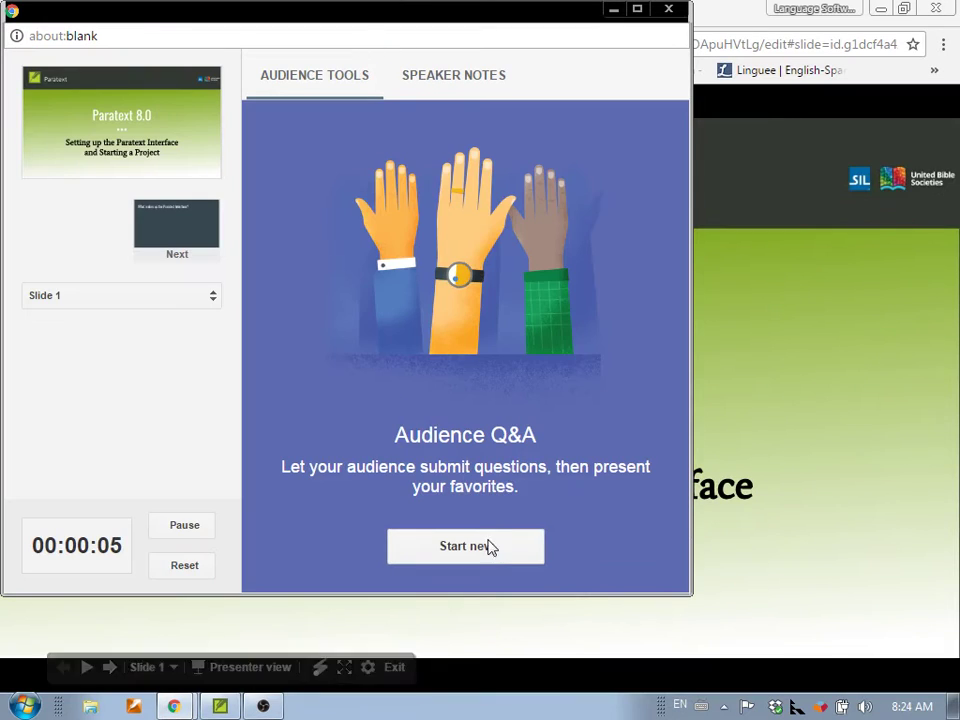
left_click(489, 549)
left_click_drag(321, 17, 959, 17)
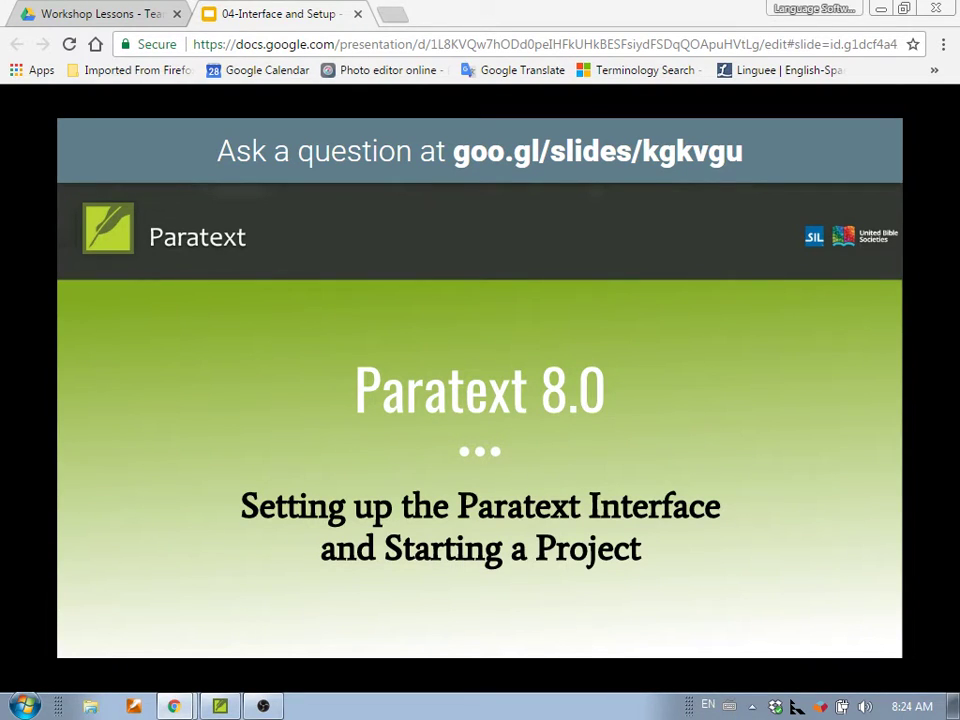
mouse_move(489, 521)
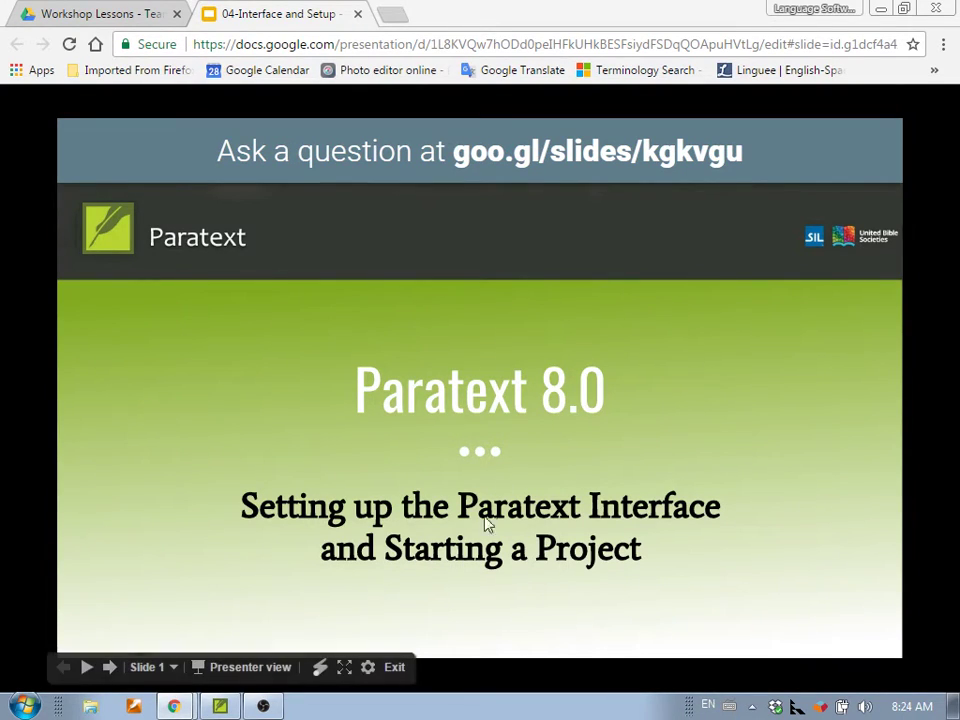
left_click(346, 670)
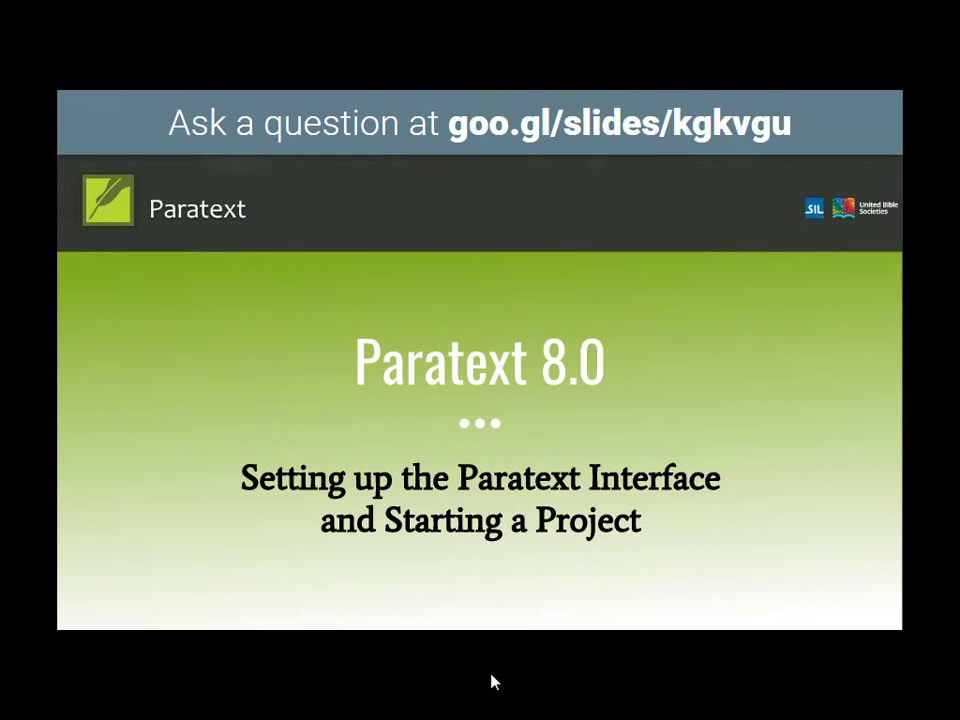
Switch to Paratext and review the zMWEBFT1 project's users, roles and permissions without changing them.
key("alt+Tab")
key("alt+Tab")
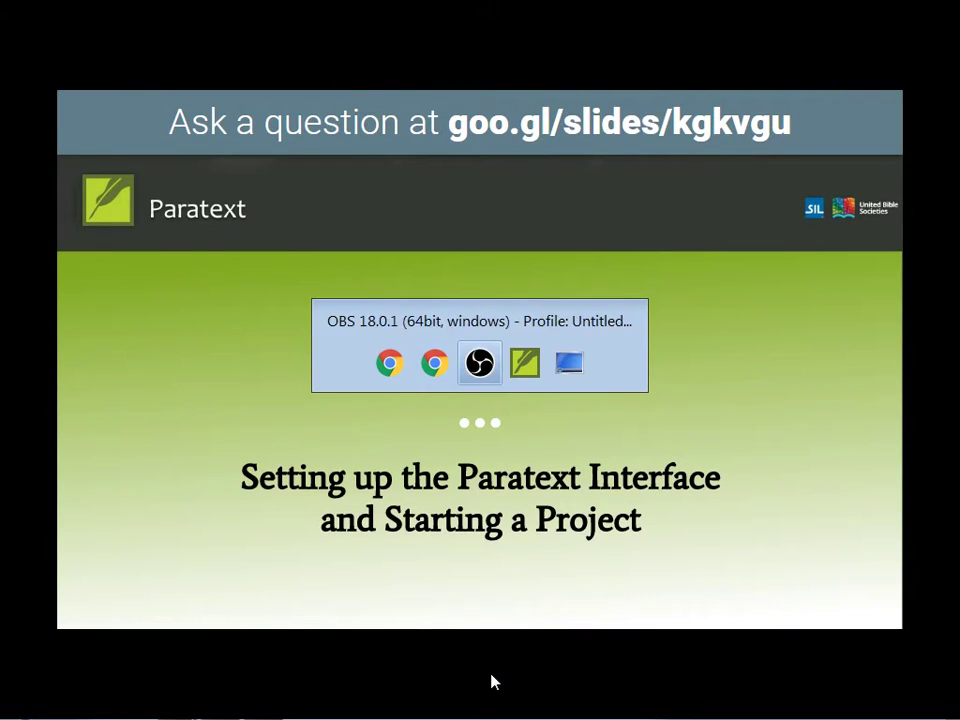
key("alt+Tab")
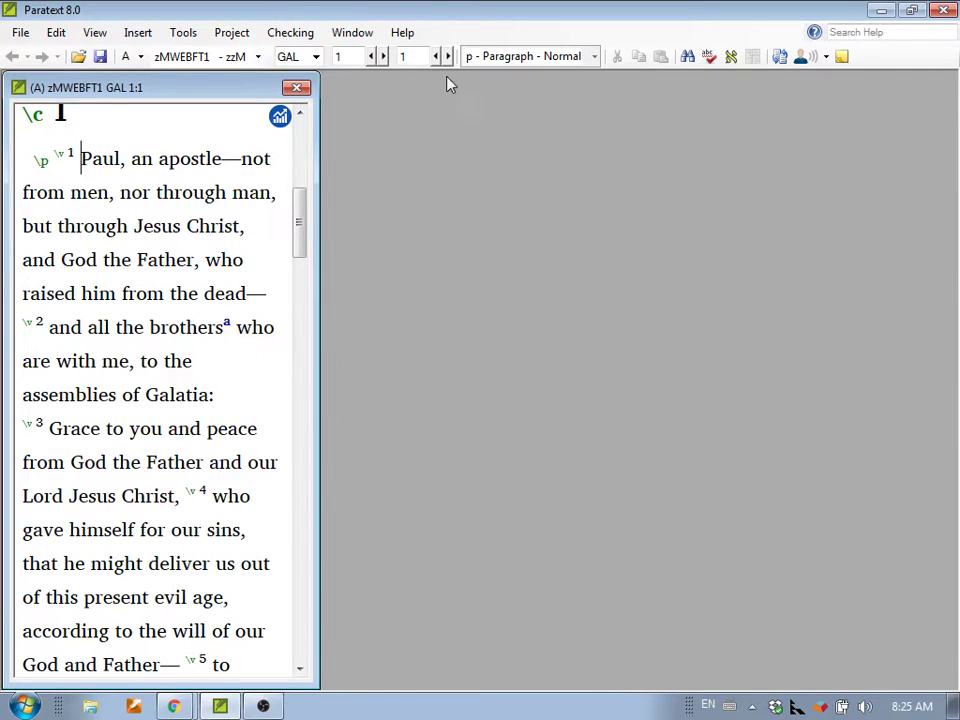
left_click(237, 34)
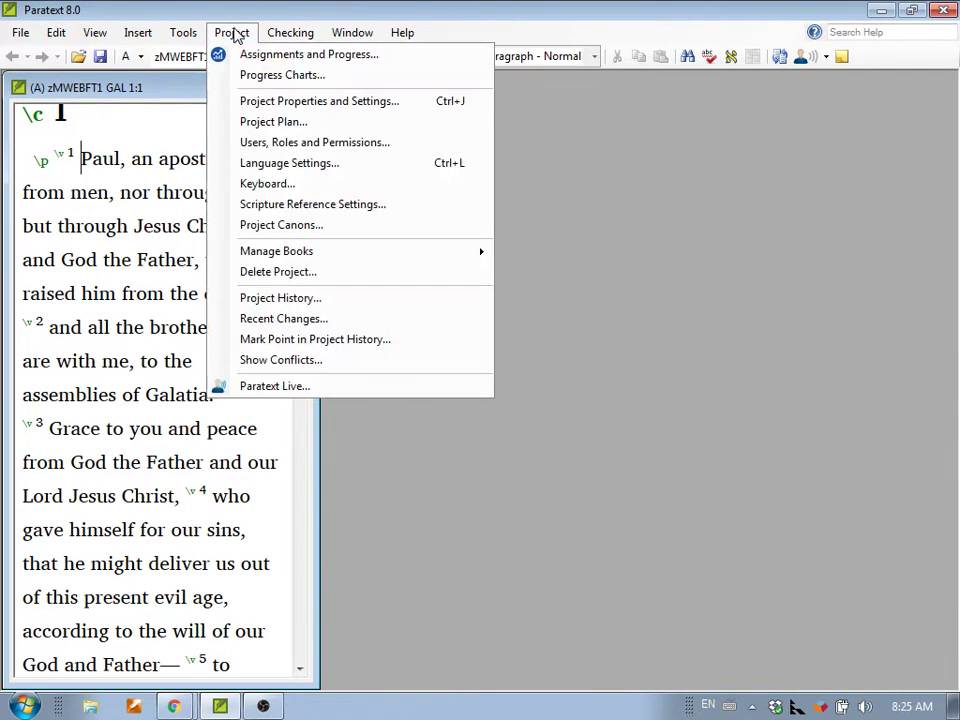
left_click(250, 144)
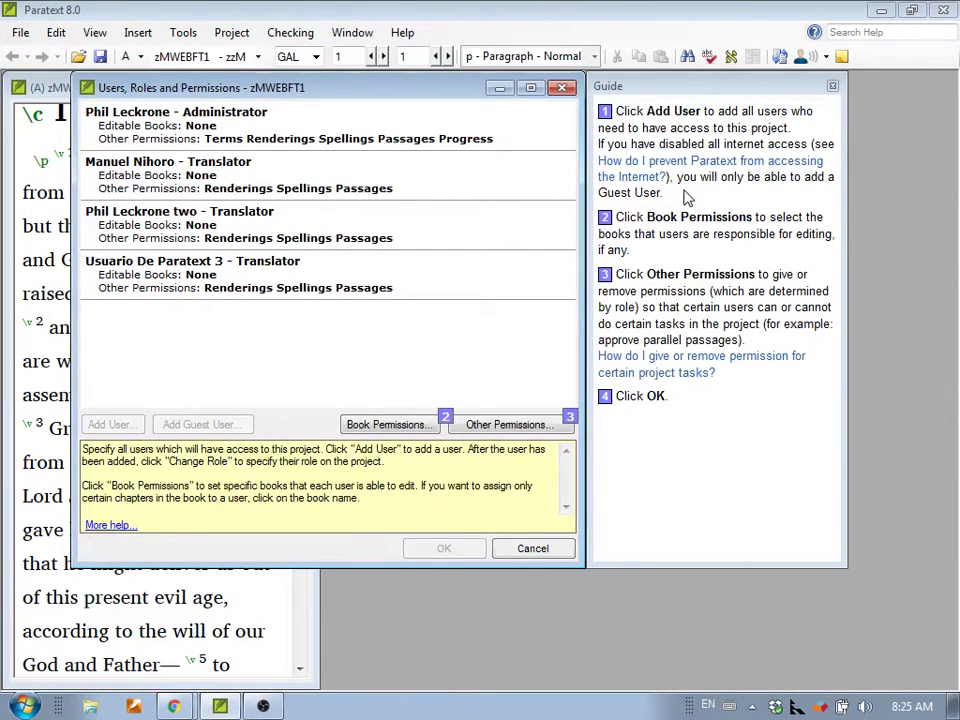
left_click(543, 549)
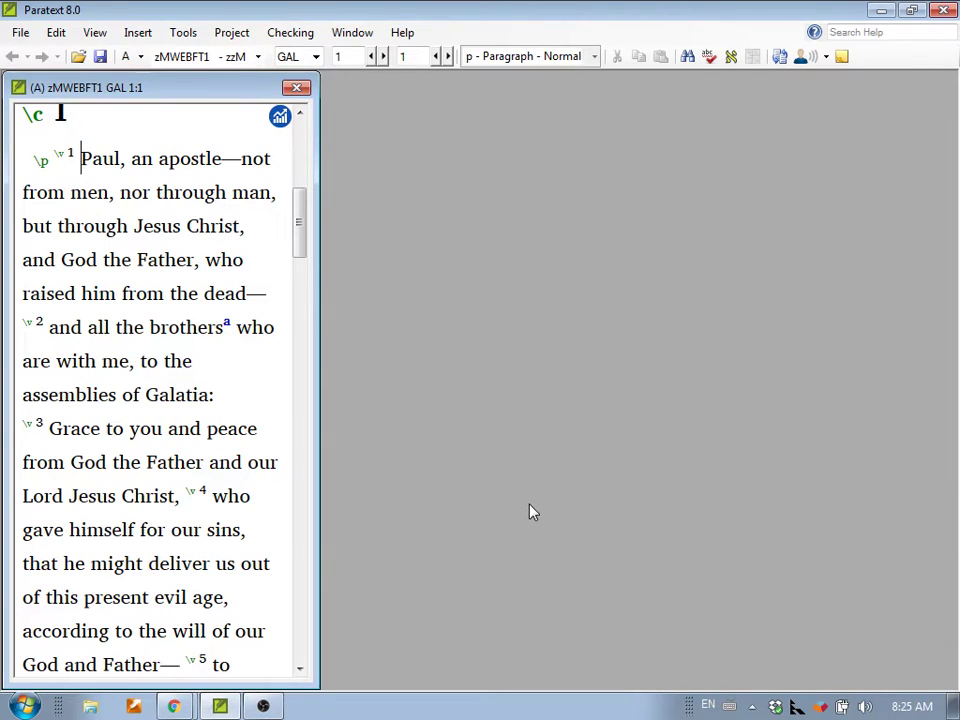
Open the zMWEBFT1 project's Assignments and Progress and view My Tasks for Matthew and Galatians.
left_click(279, 118)
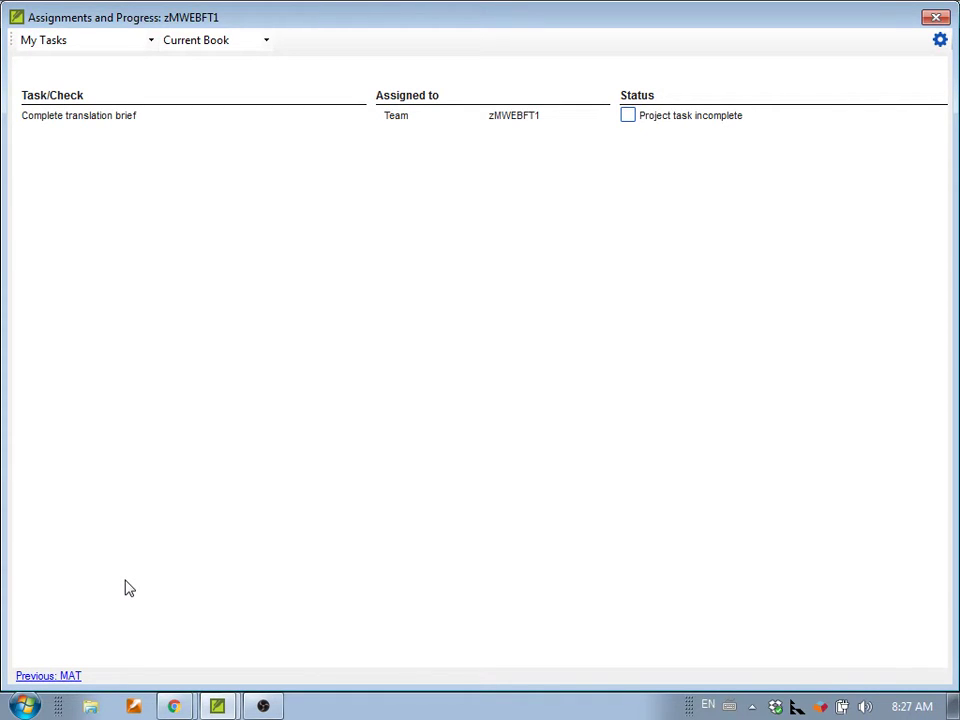
left_click(48, 680)
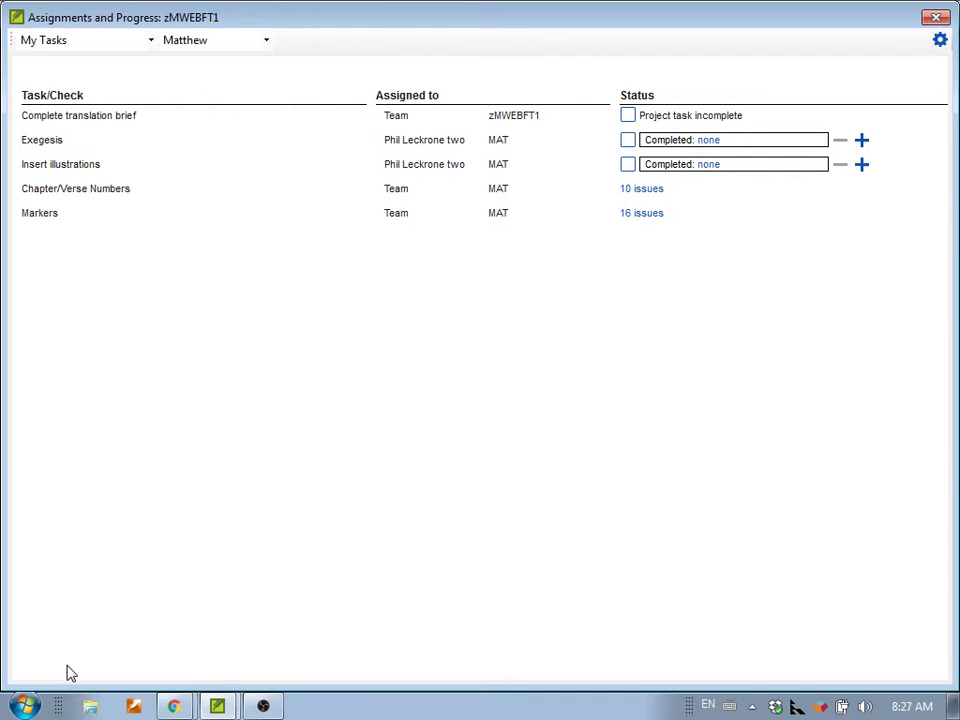
left_click(208, 39)
left_click(208, 289)
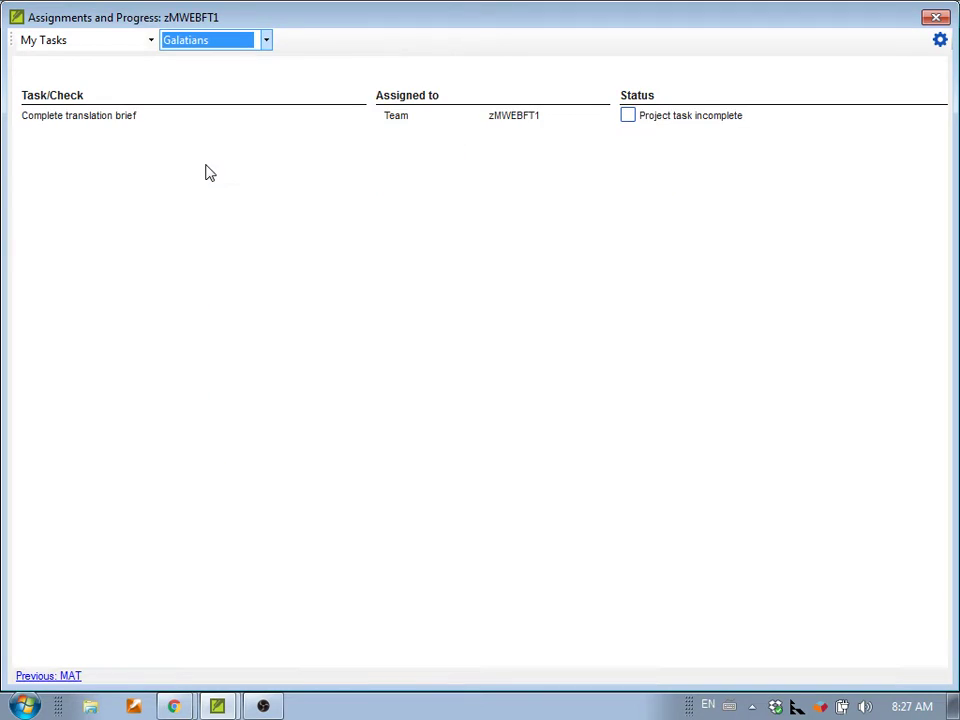
View My Tasks for Titus and return to the task list for Matthew.
left_click(181, 39)
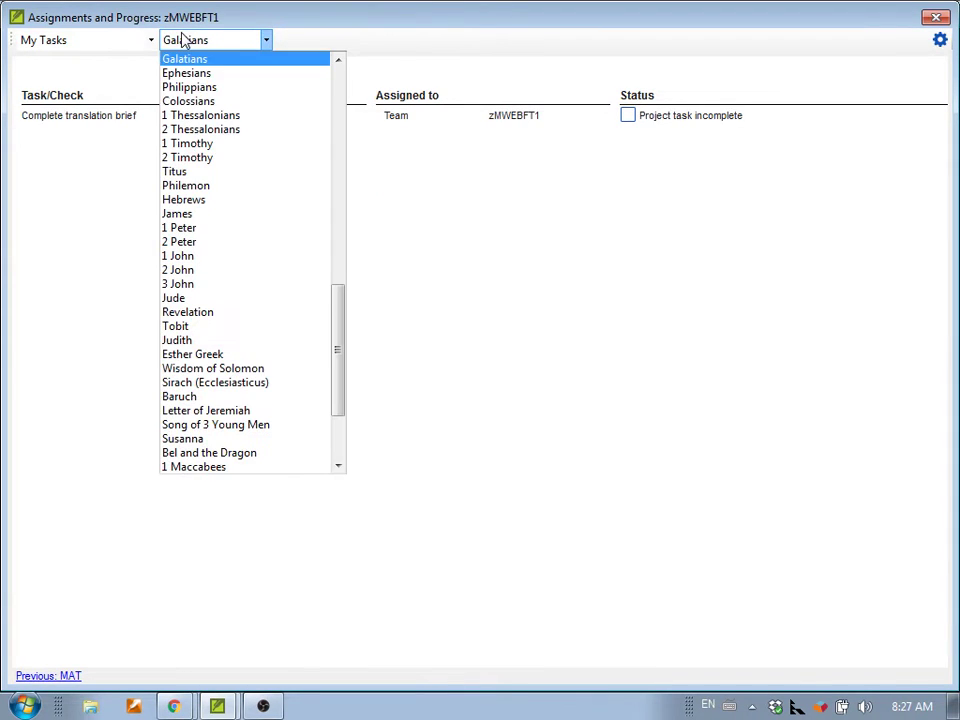
left_click(204, 170)
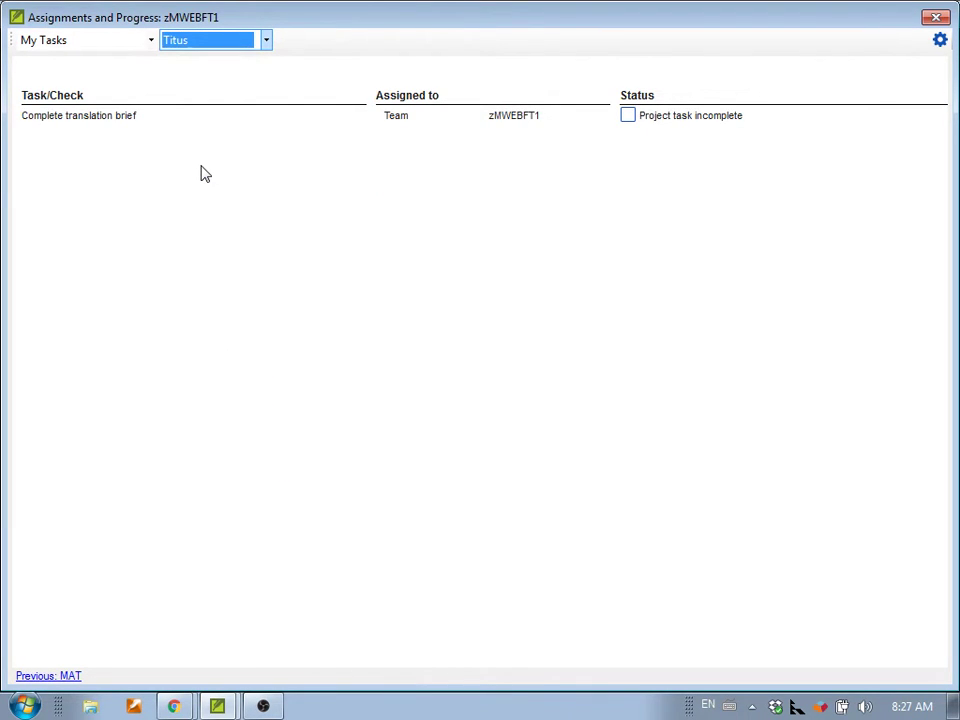
left_click(213, 39)
left_click(196, 243)
left_click(52, 678)
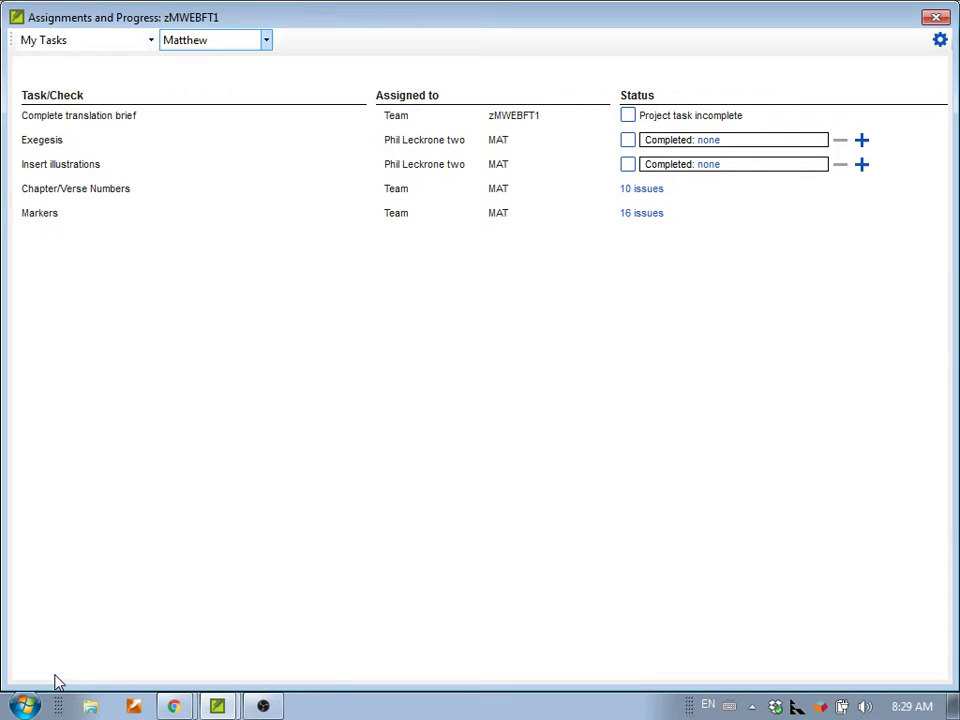
View My Tasks for the books of Mark and Micah.
left_click(265, 42)
left_click(248, 73)
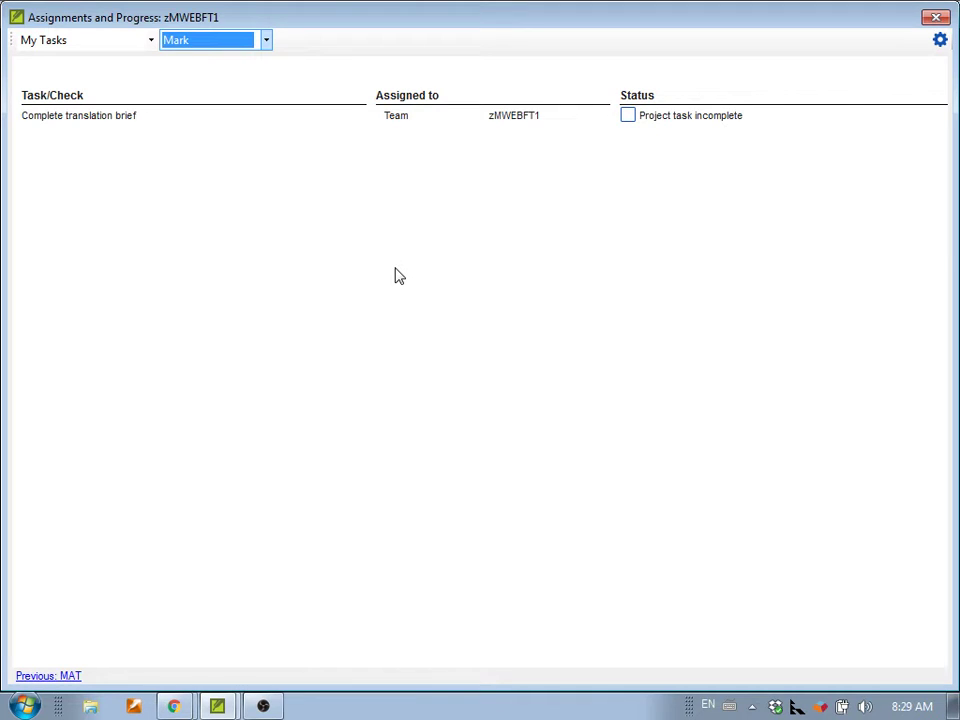
left_click(266, 41)
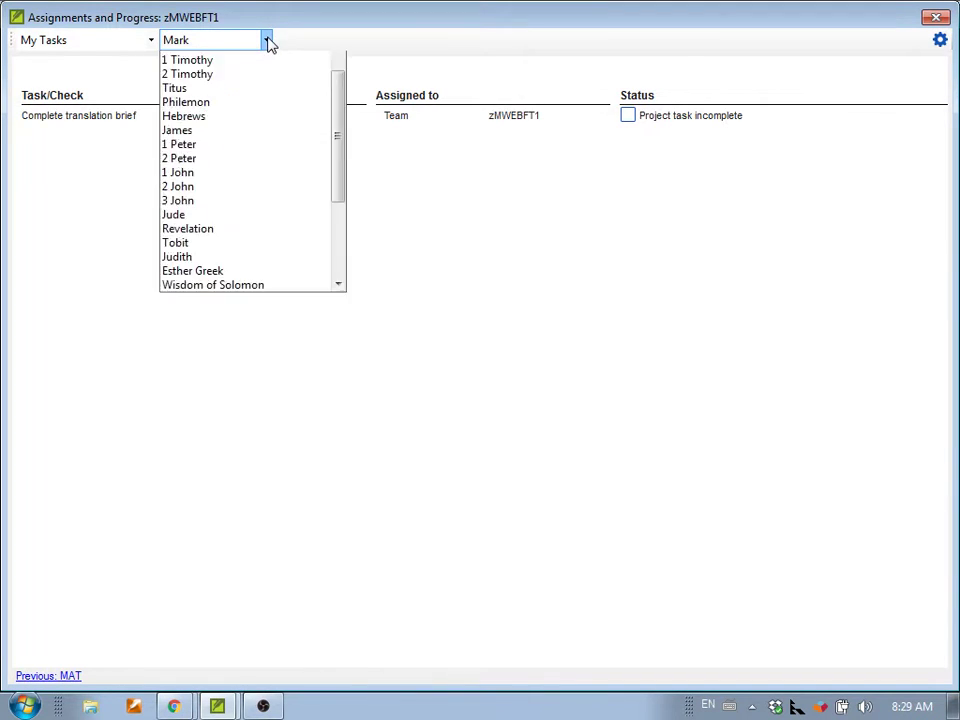
scroll(236, 75, "up", 9)
left_click(236, 74)
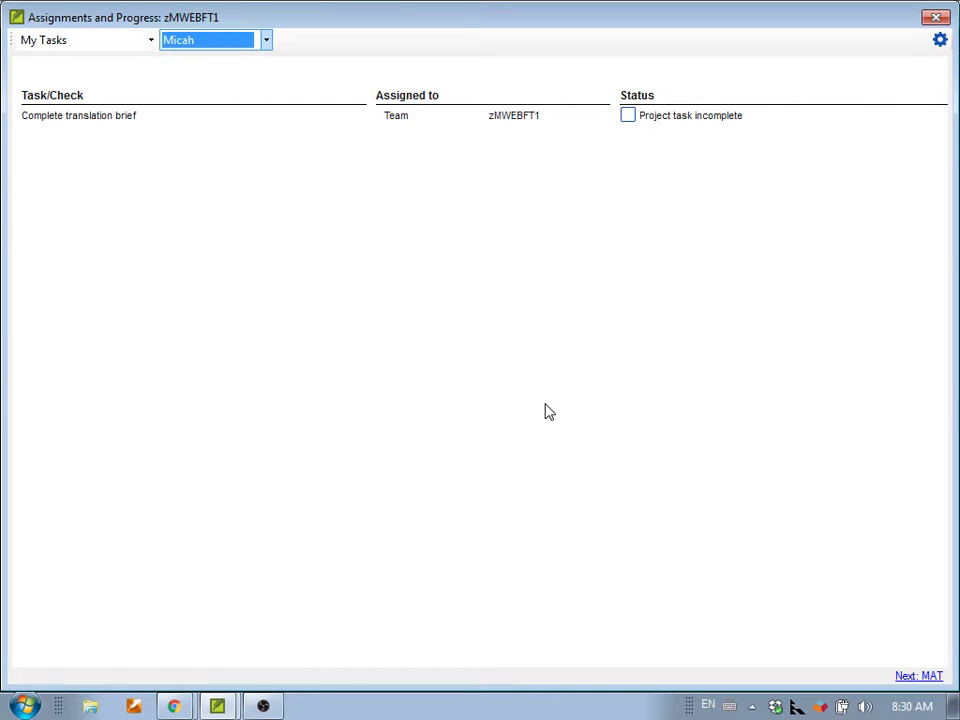
View All Tasks for the current book, and return to My Tasks for Matthew.
left_click(151, 40)
left_click(112, 75)
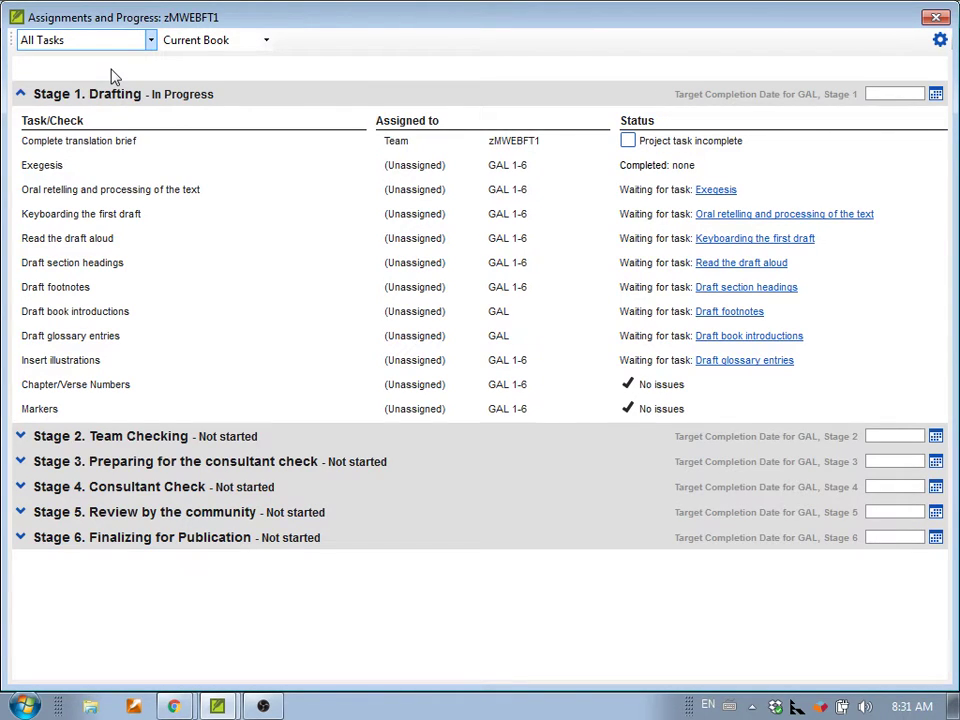
left_click(150, 40)
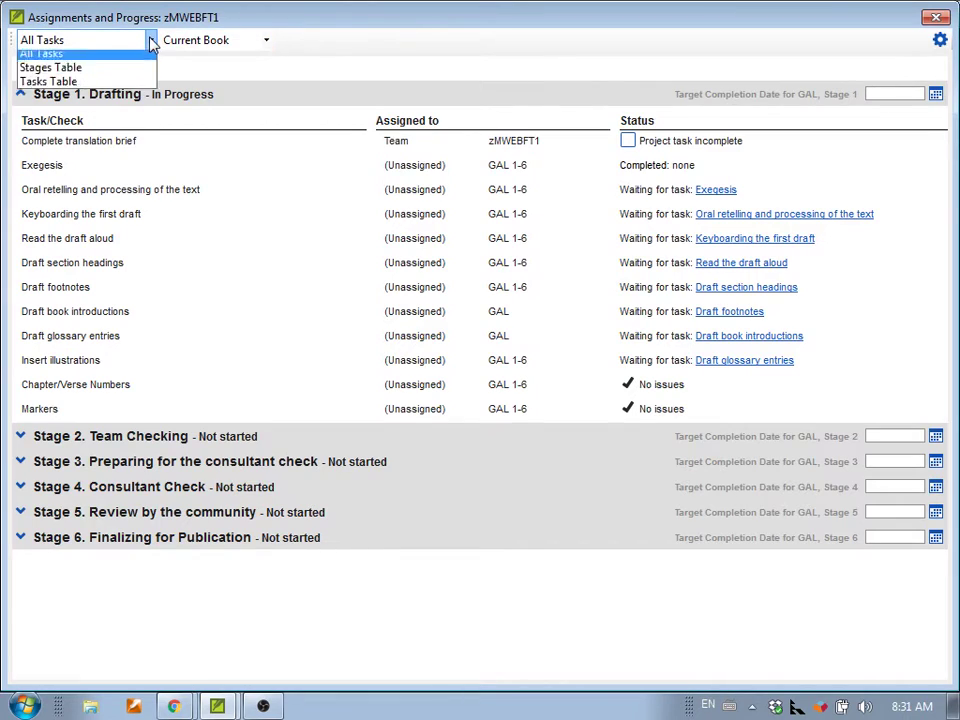
left_click(128, 59)
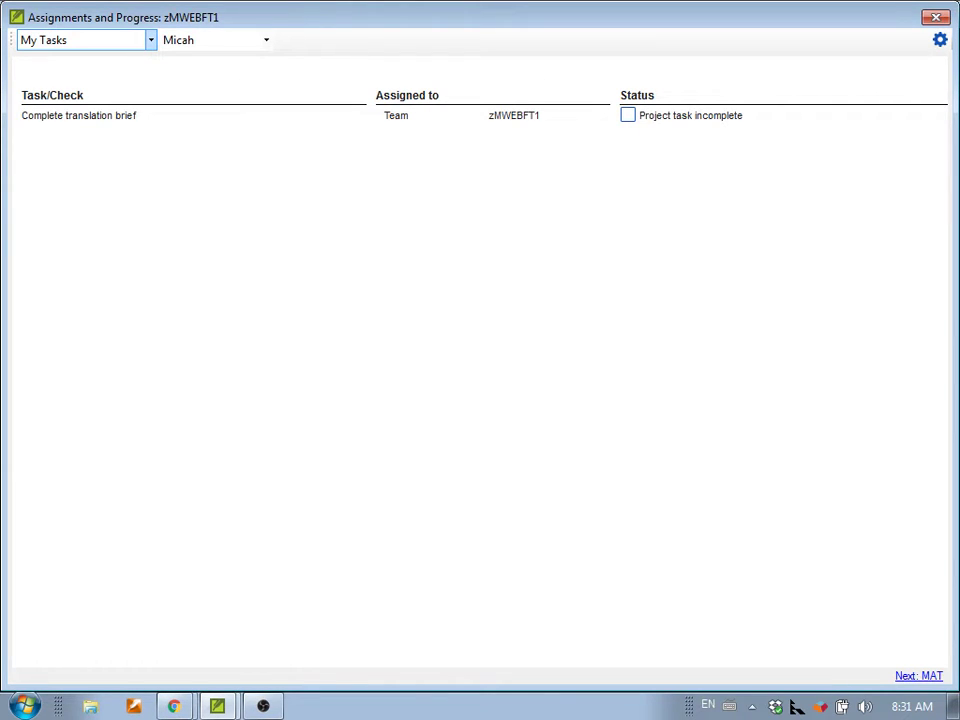
left_click(919, 675)
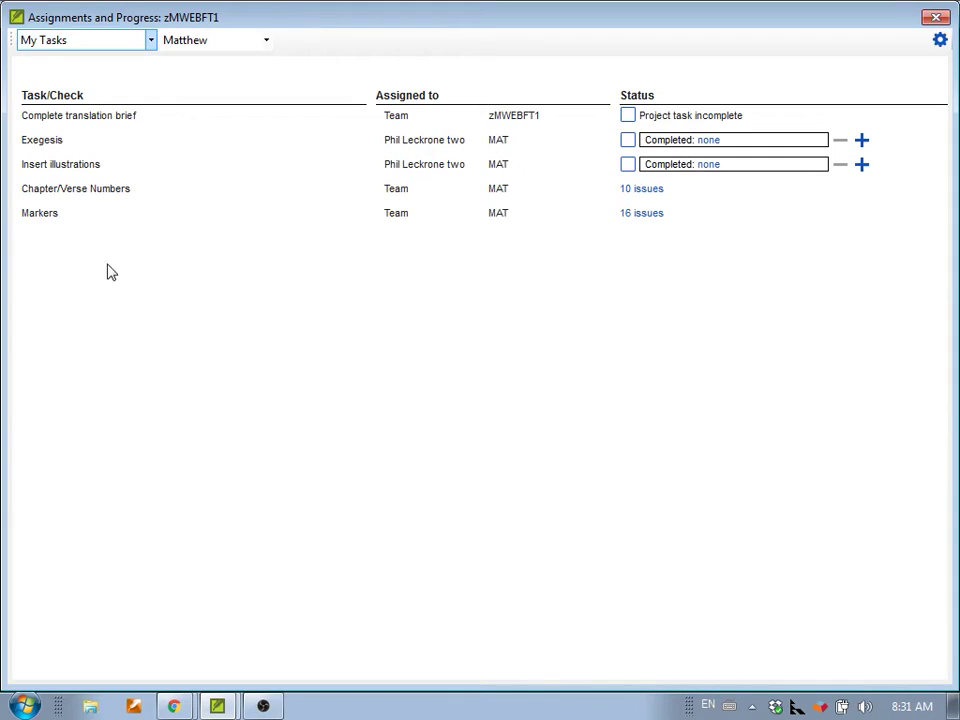
Examine All Tasks for Matthew, including the stage 1 drafting assignments, and close Assignments and Progress.
left_click(149, 40)
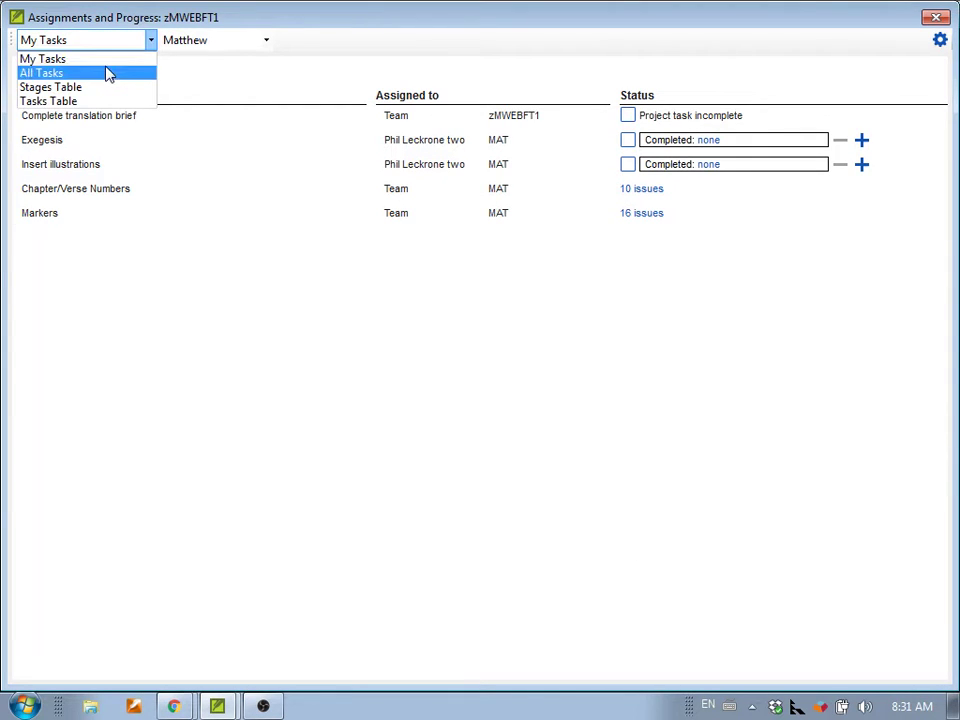
left_click(109, 76)
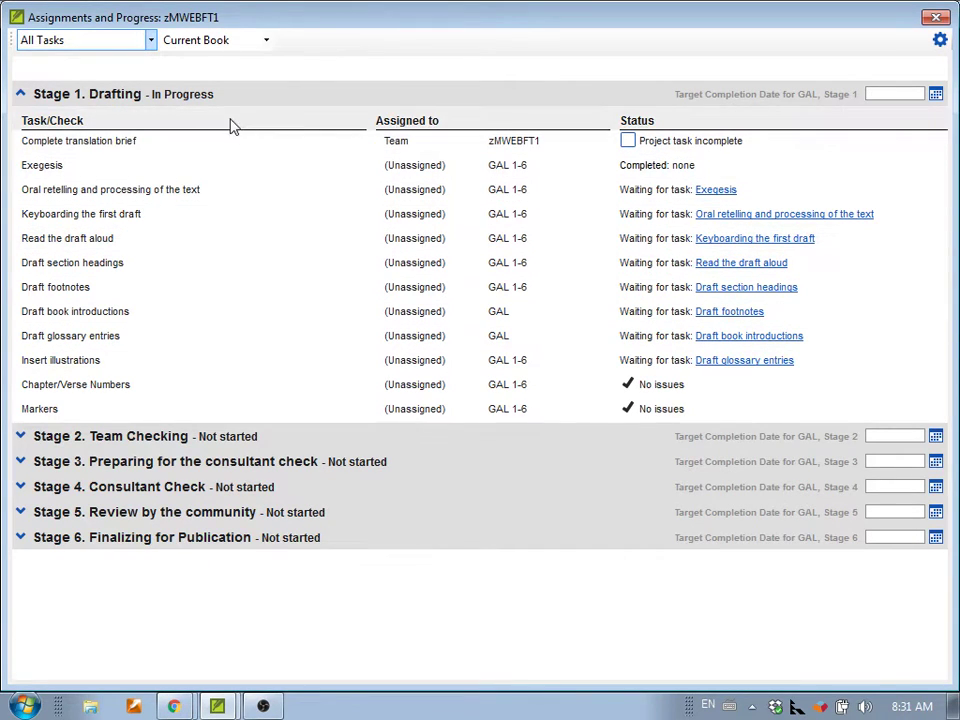
left_click(266, 41)
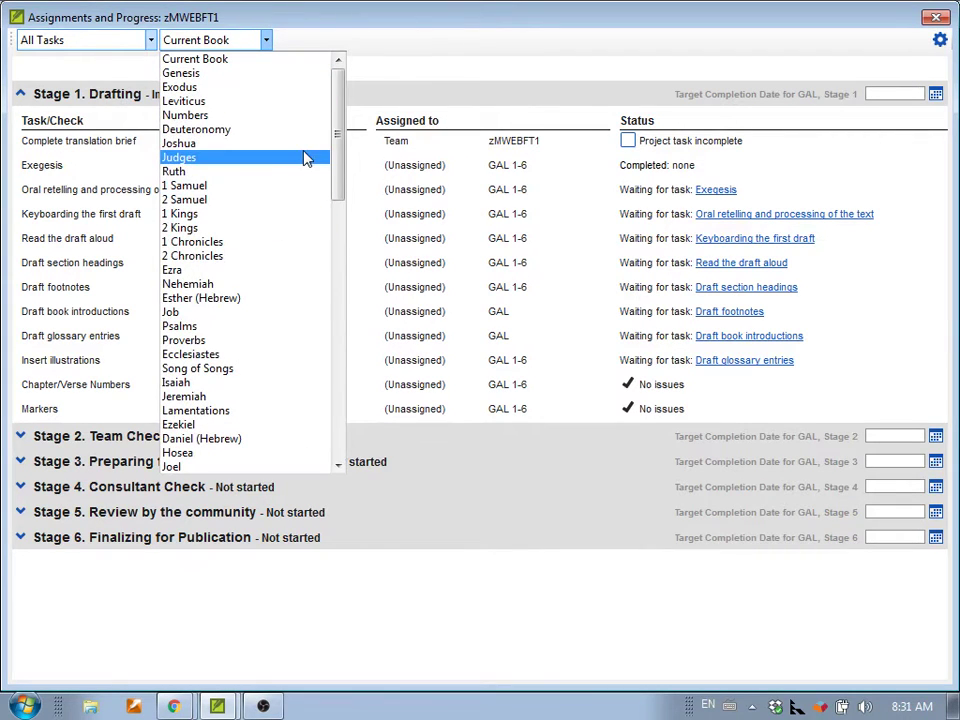
scroll(306, 154, "down", 6)
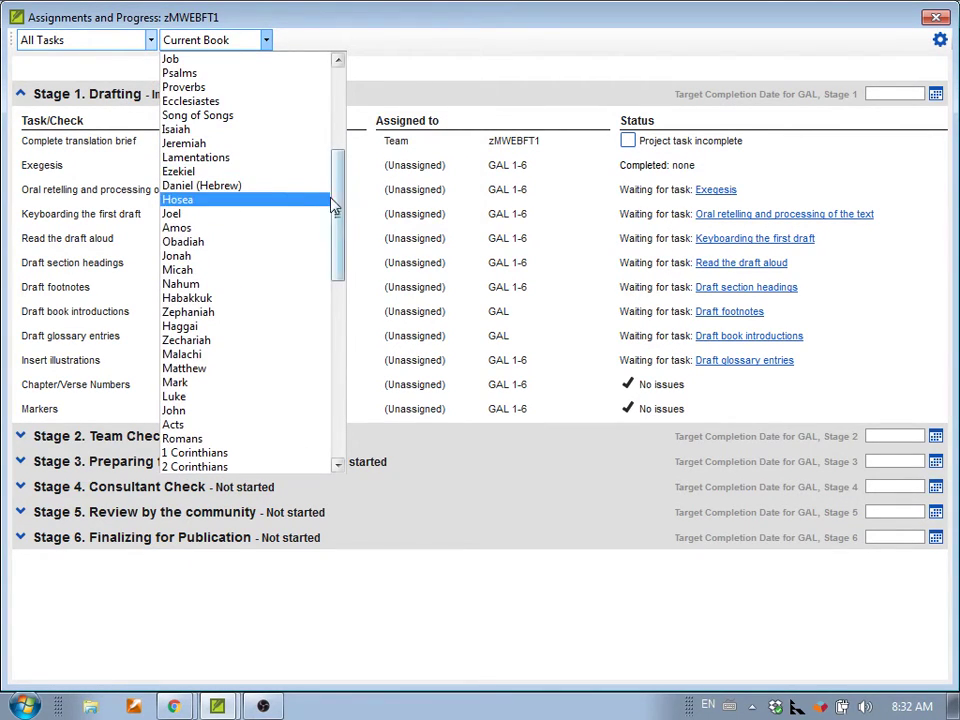
left_click(210, 369)
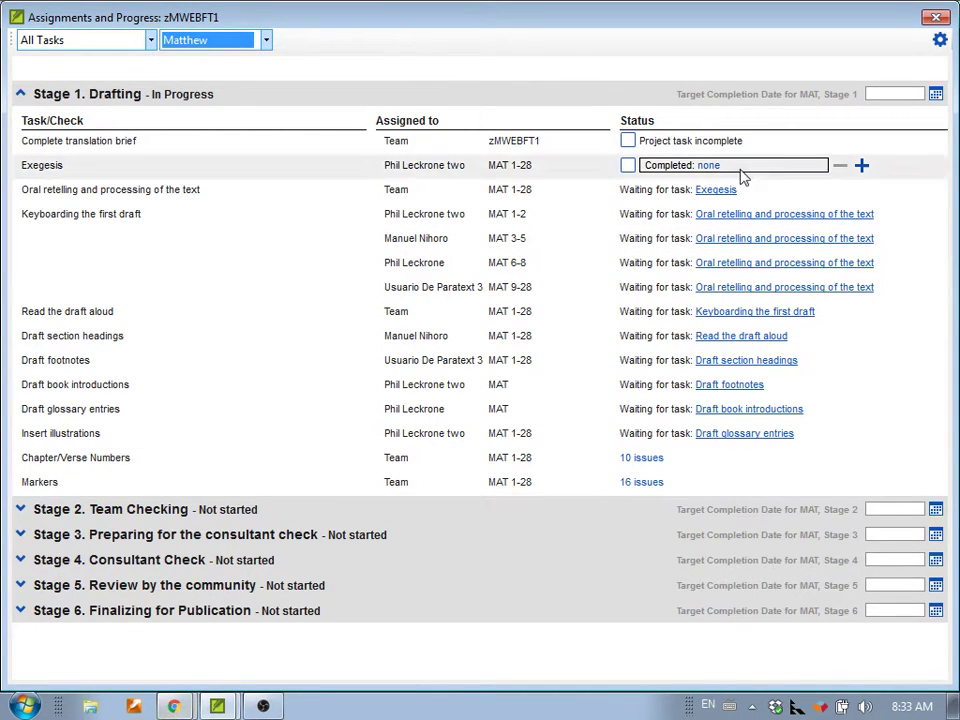
left_click(936, 17)
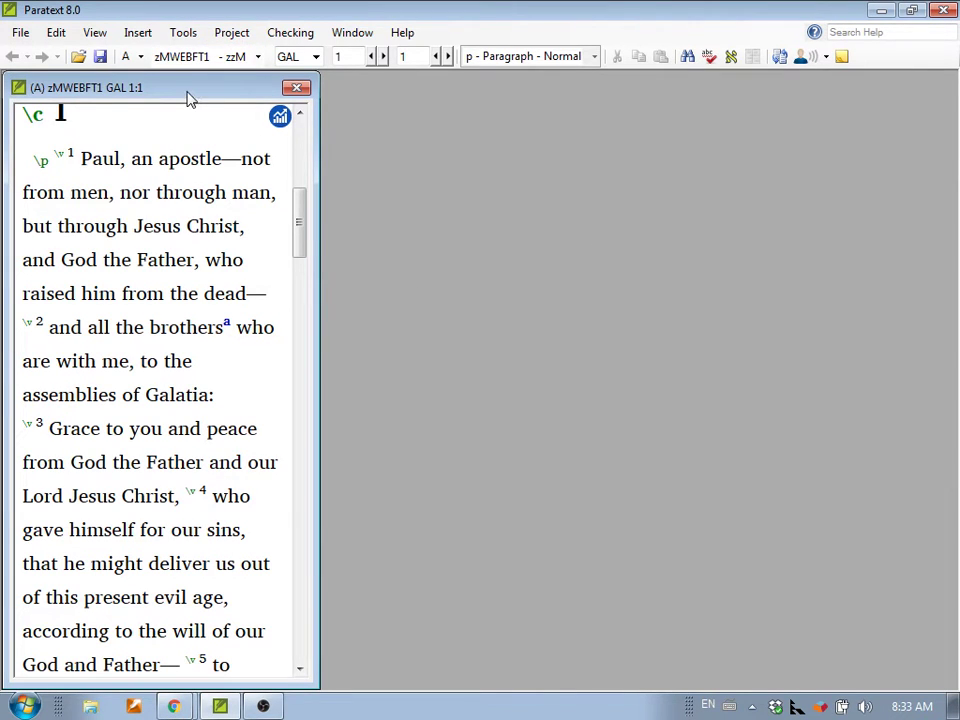
Open Delete Project for zMWEBFT1 and examine which deletion actions are available.
left_click(231, 33)
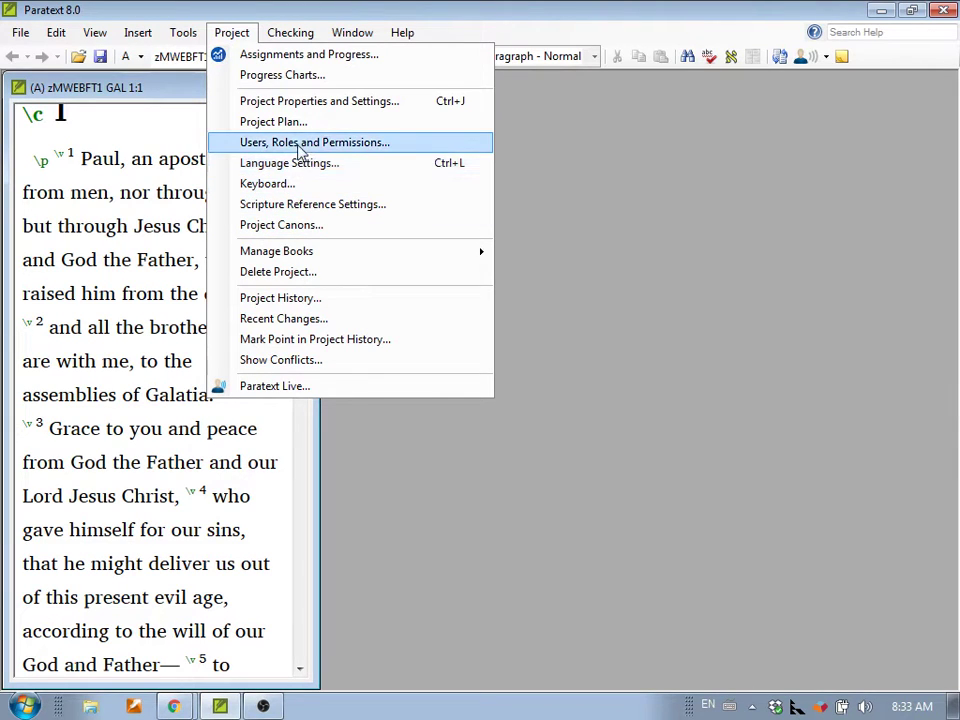
left_click(280, 276)
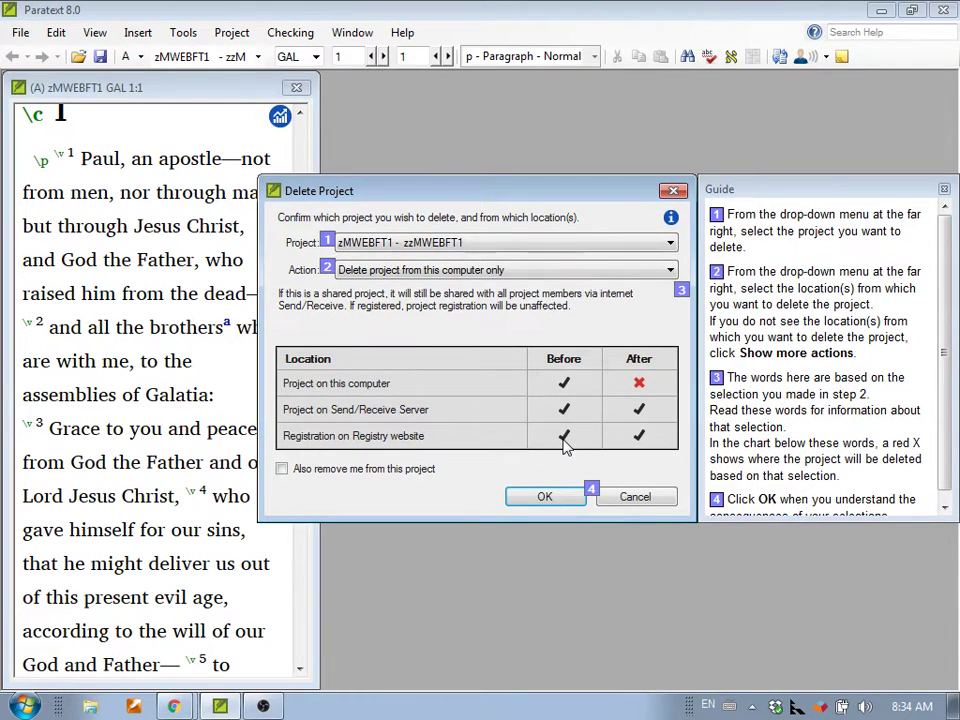
left_click(547, 274)
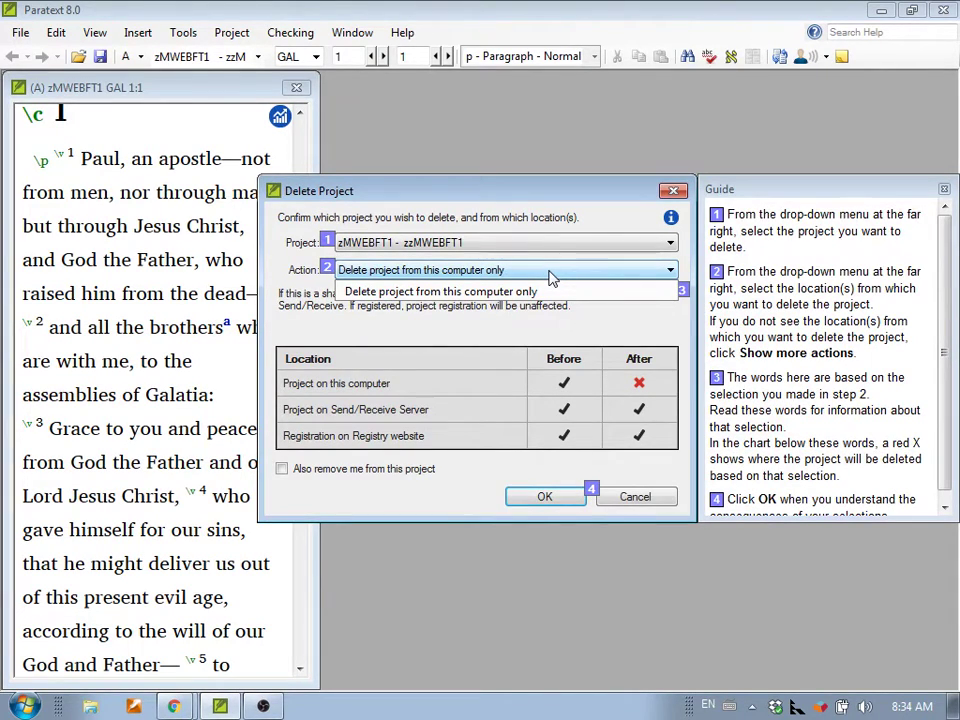
left_click(550, 278)
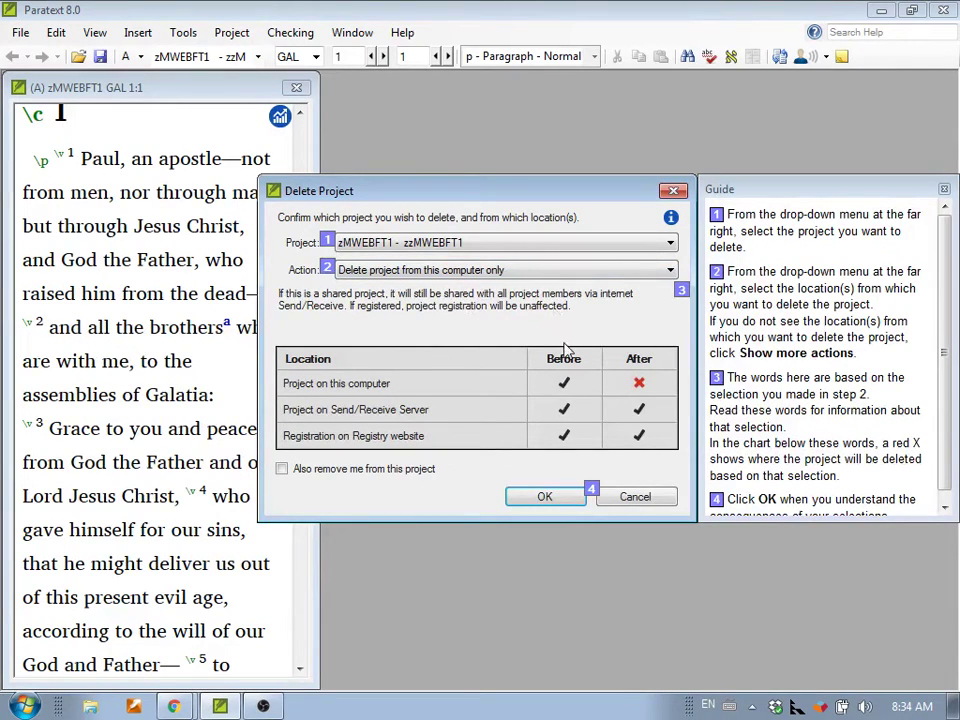
Delete zMWEBFT1 from this computer only, also removing yourself from the project, and confirm the deletion.
left_click(282, 470)
left_click(530, 499)
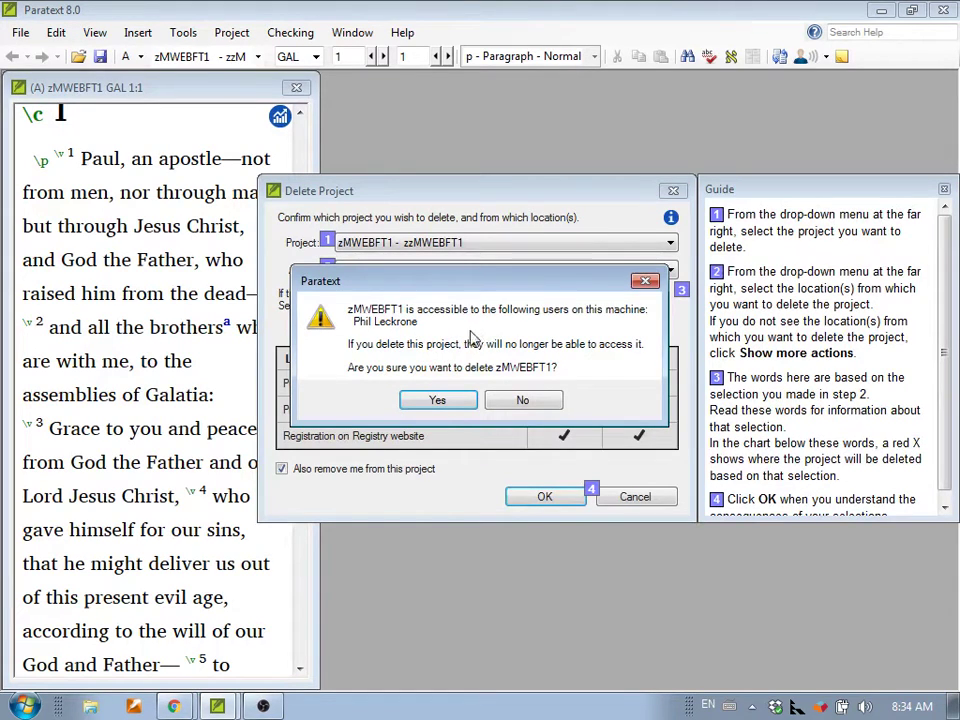
left_click(441, 401)
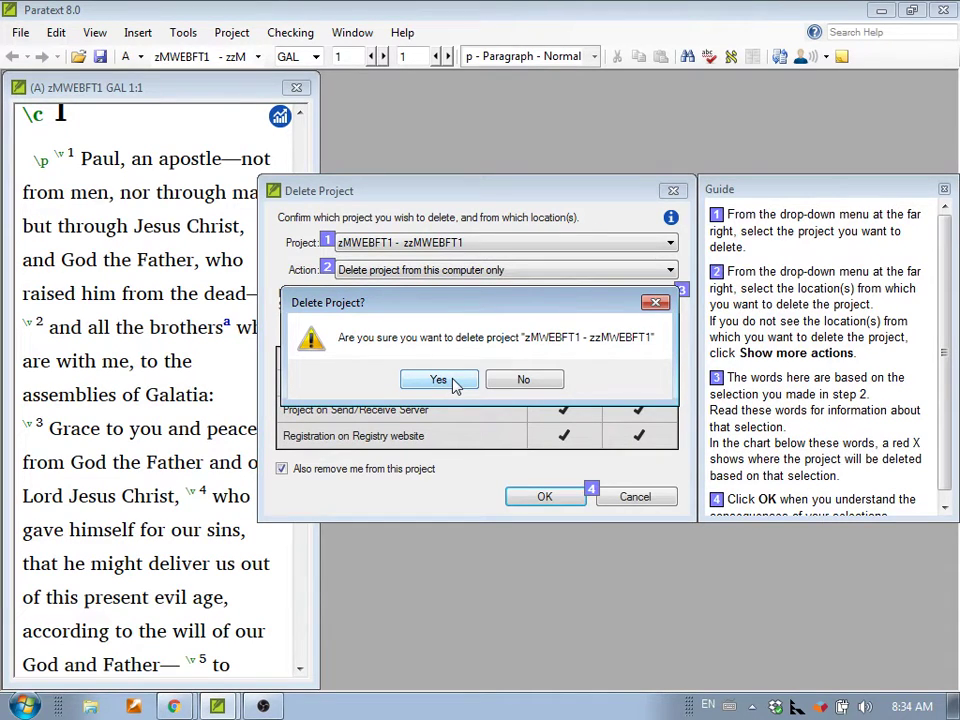
left_click(442, 381)
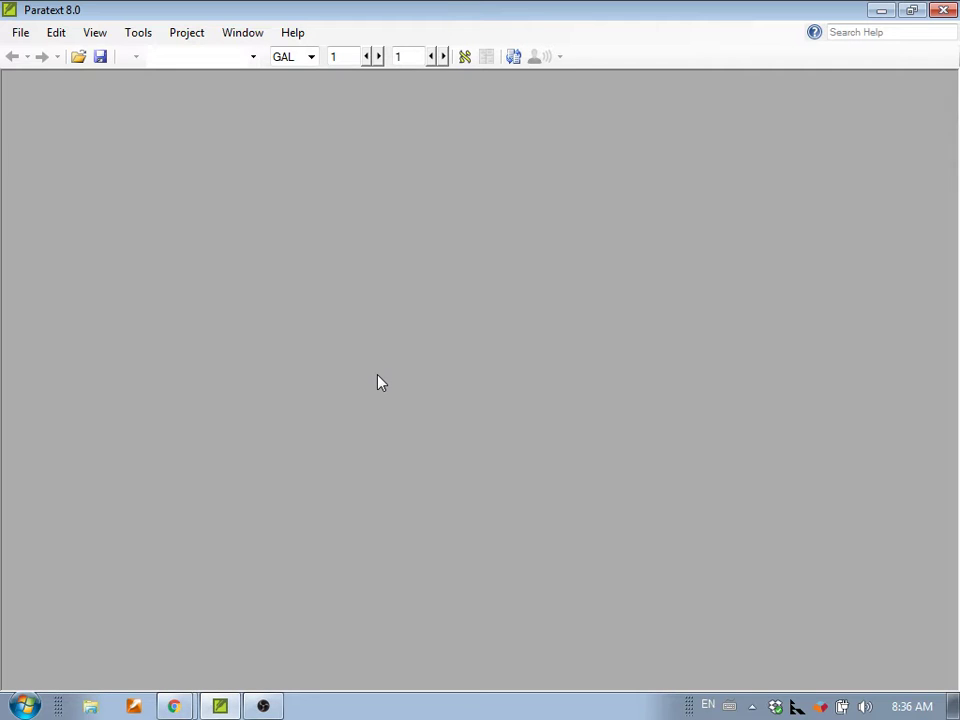
Open Send/Receive Projects, enlarge it to examine the list of available projects, and close it without sending or receiving.
left_click(17, 34)
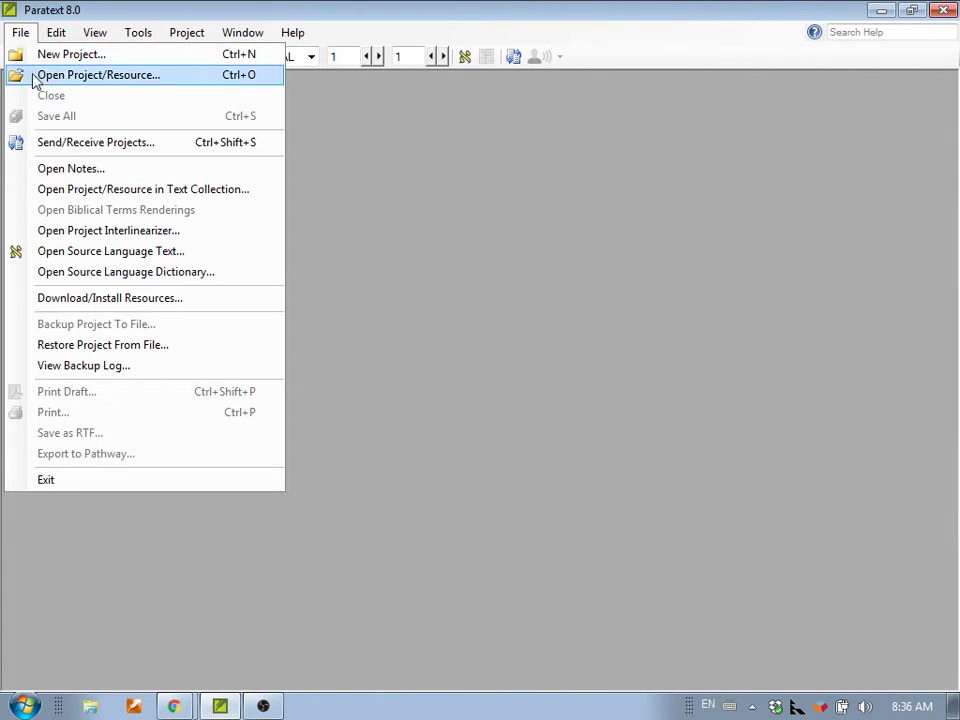
left_click(45, 143)
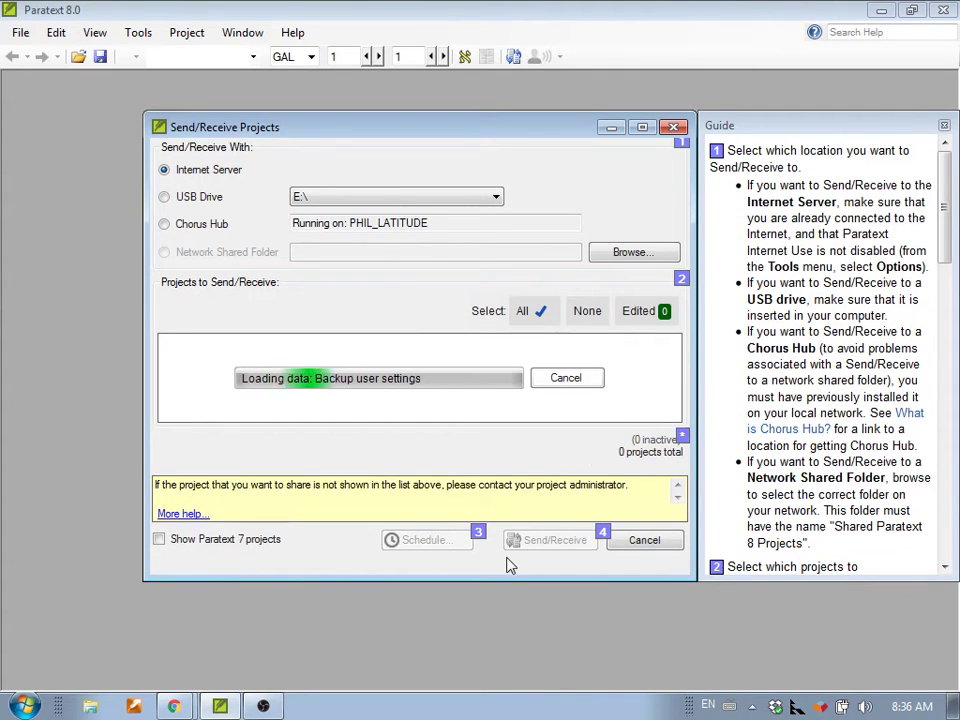
left_click_drag(495, 575, 482, 705)
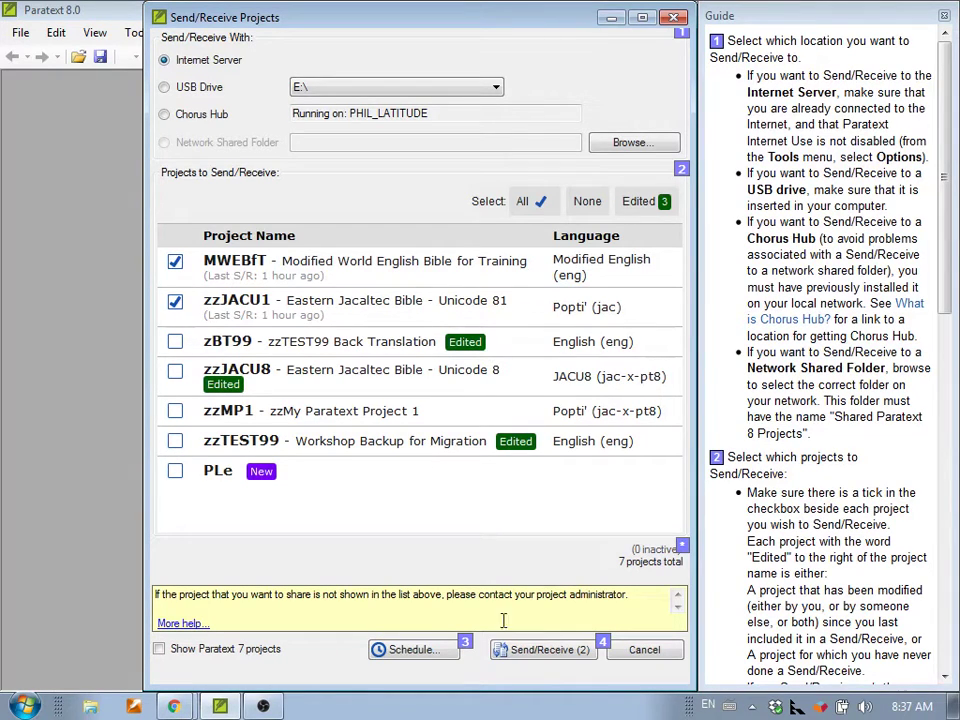
left_click(667, 653)
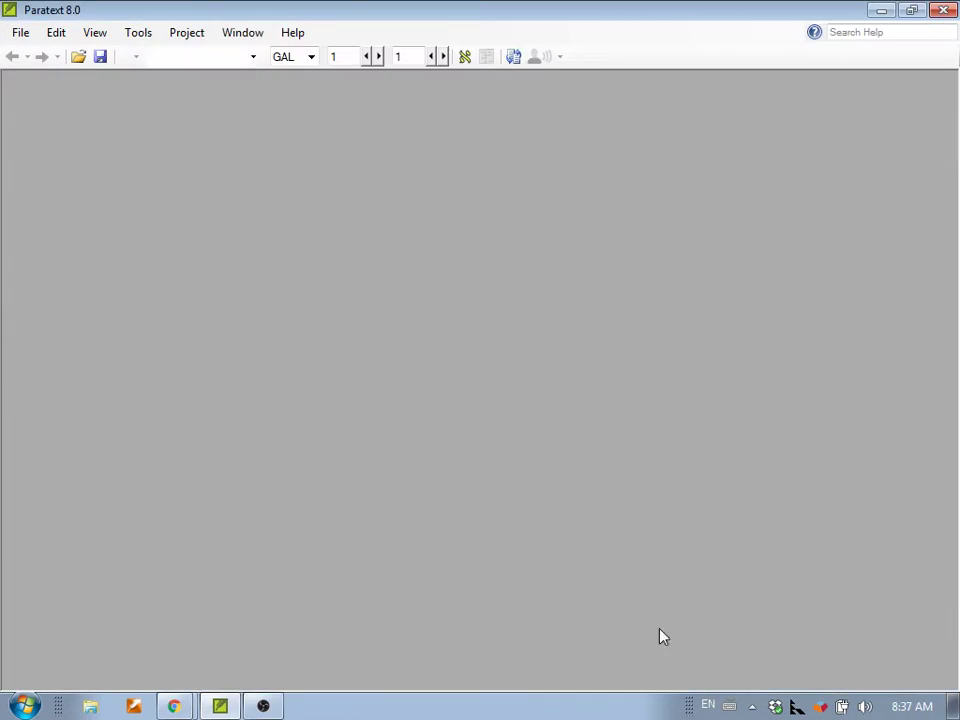
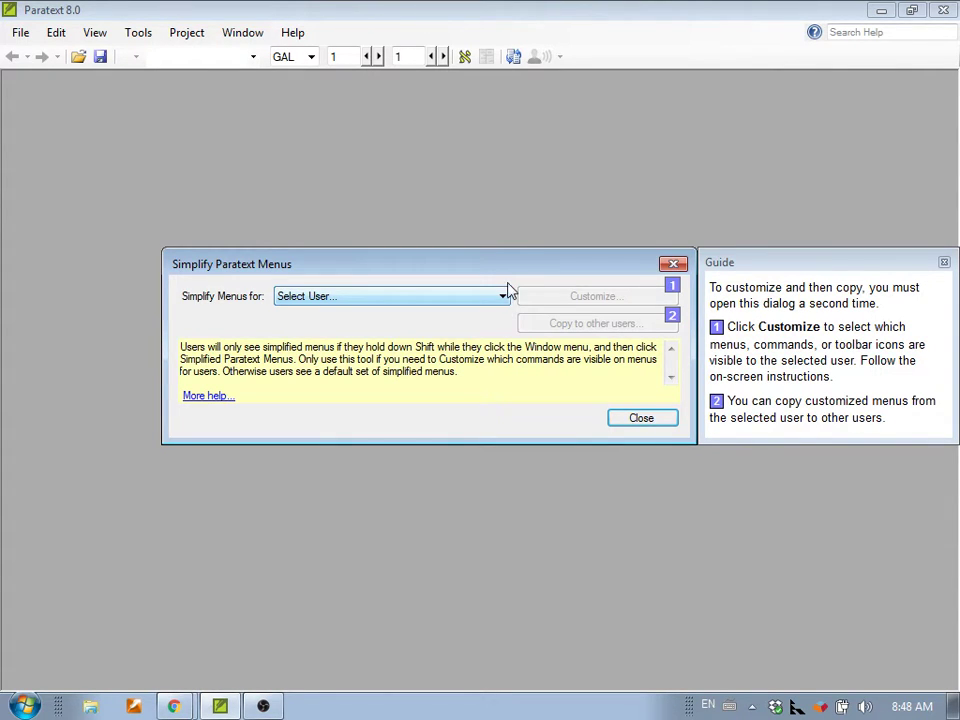
Start customizing the simplified Paratext menus for Usuario De Paratext 4.
left_click(505, 296)
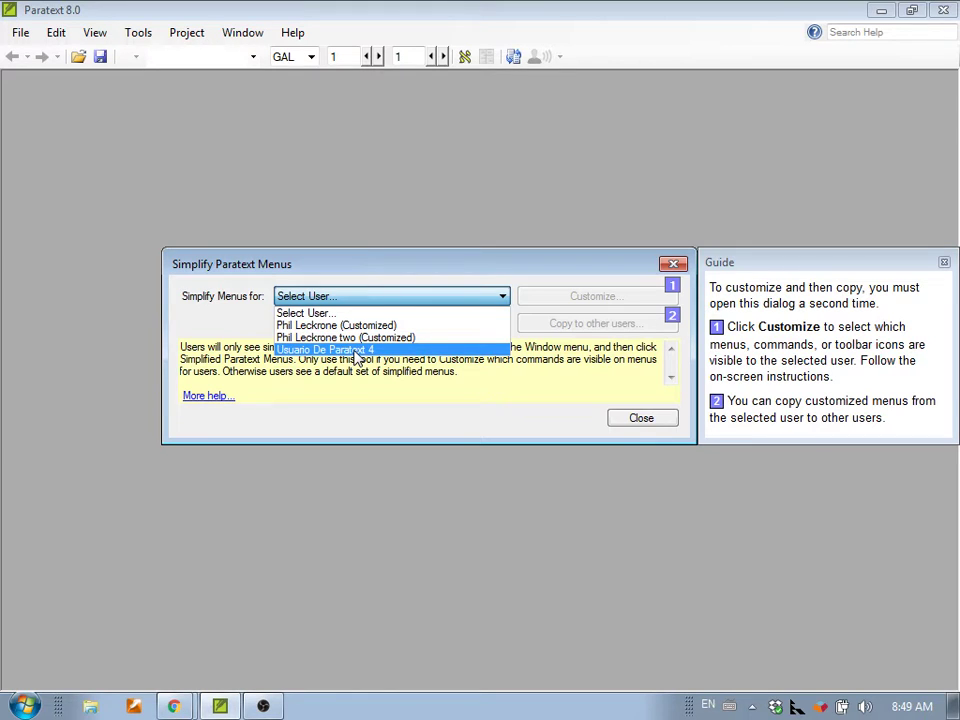
left_click(357, 352)
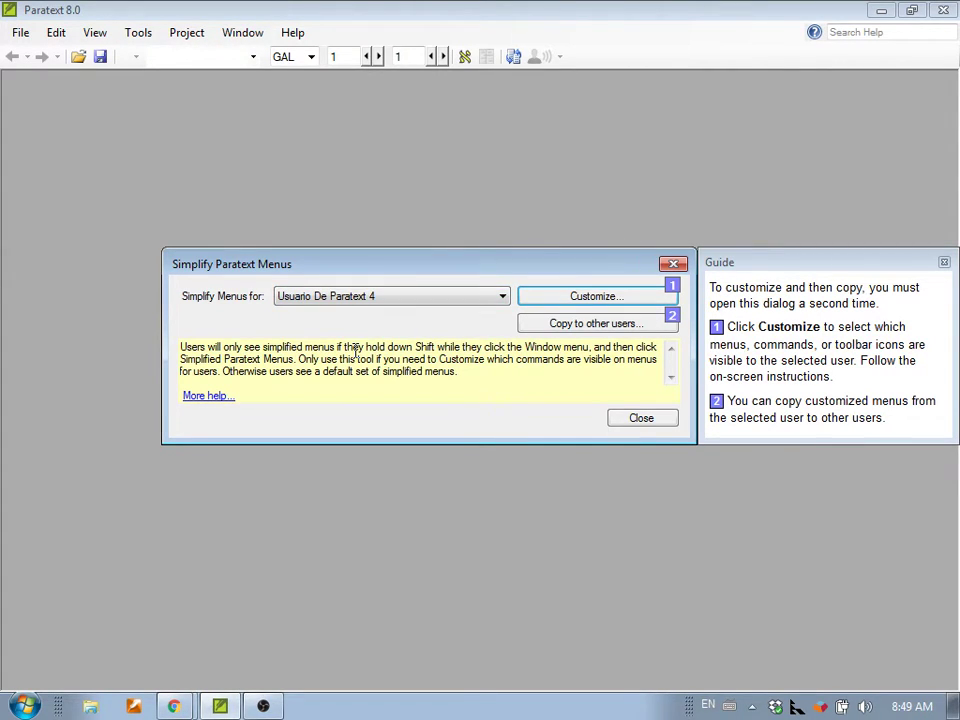
left_click(561, 298)
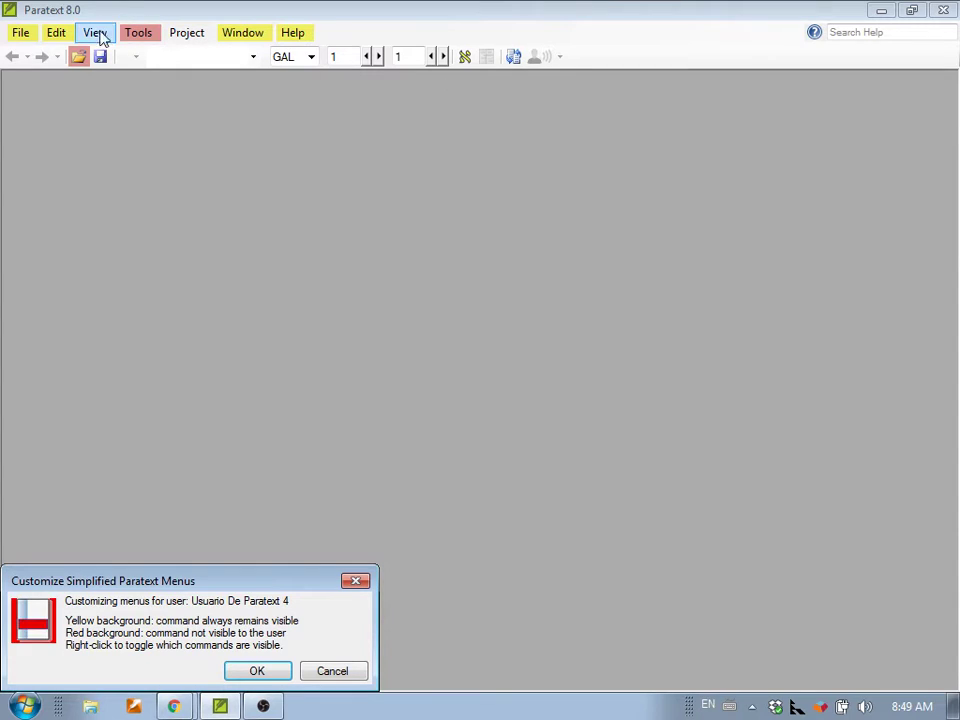
left_click(37, 32)
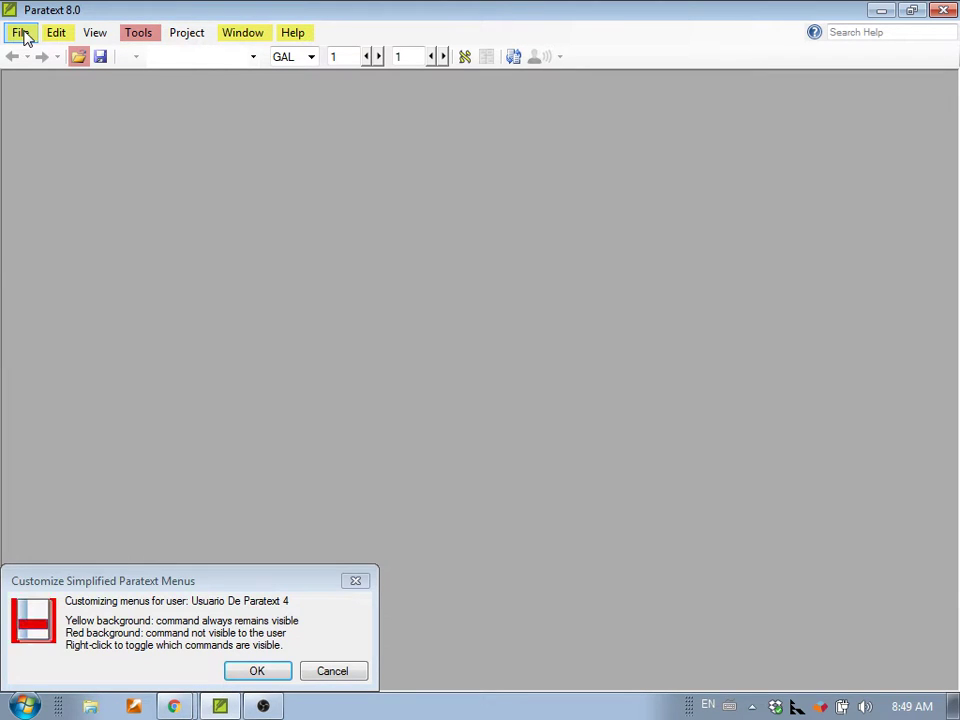
left_click(21, 33)
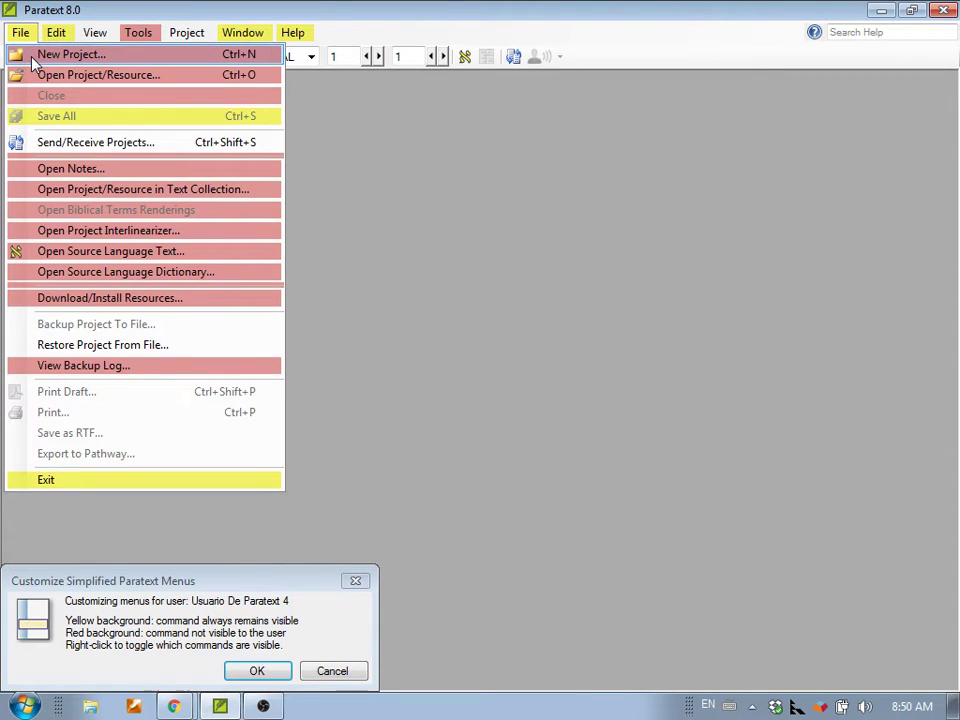
right_click(31, 58)
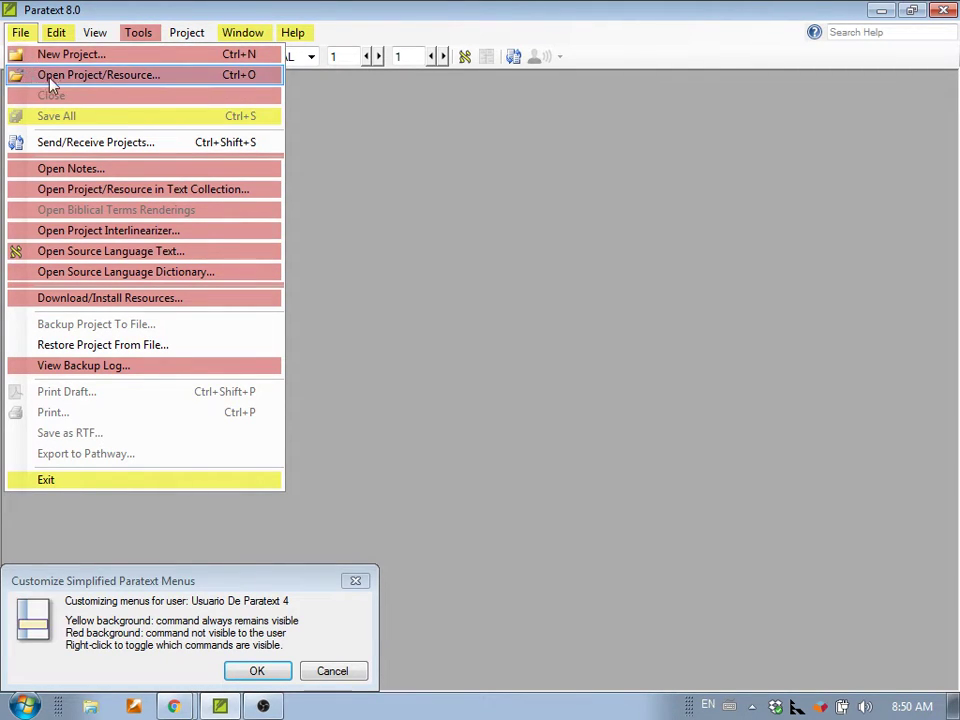
left_click(435, 170)
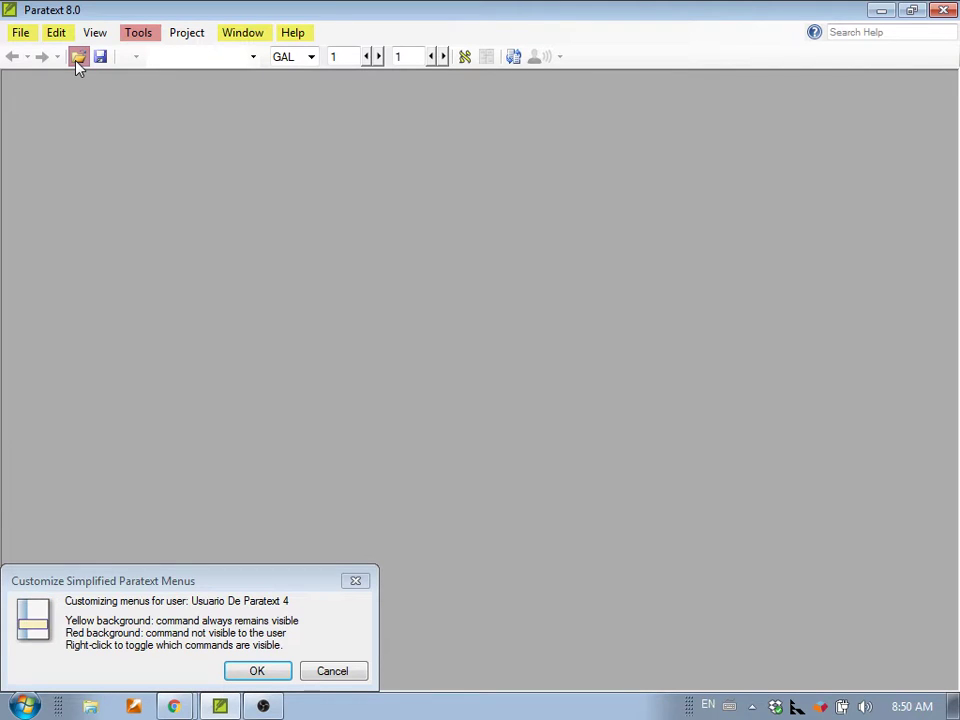
left_click(20, 32)
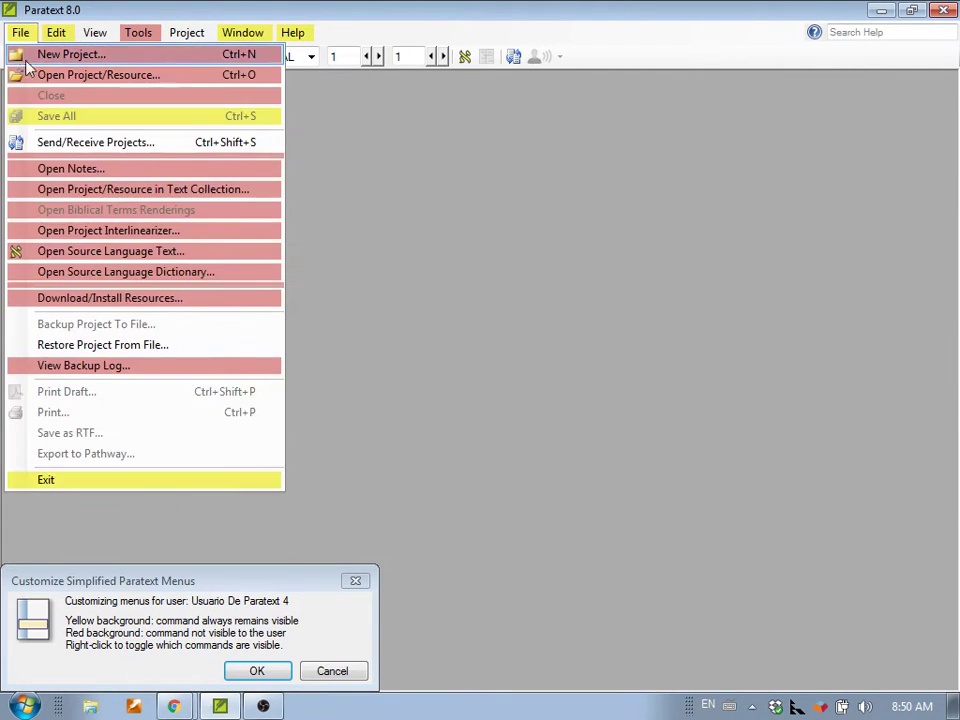
left_click(34, 75)
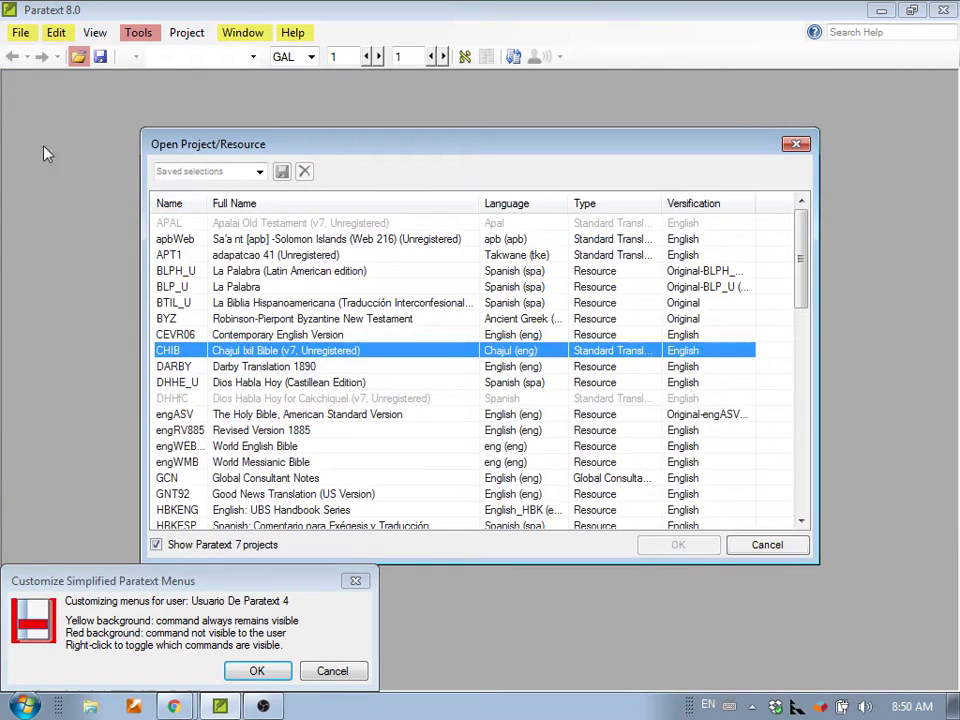
left_click(796, 144)
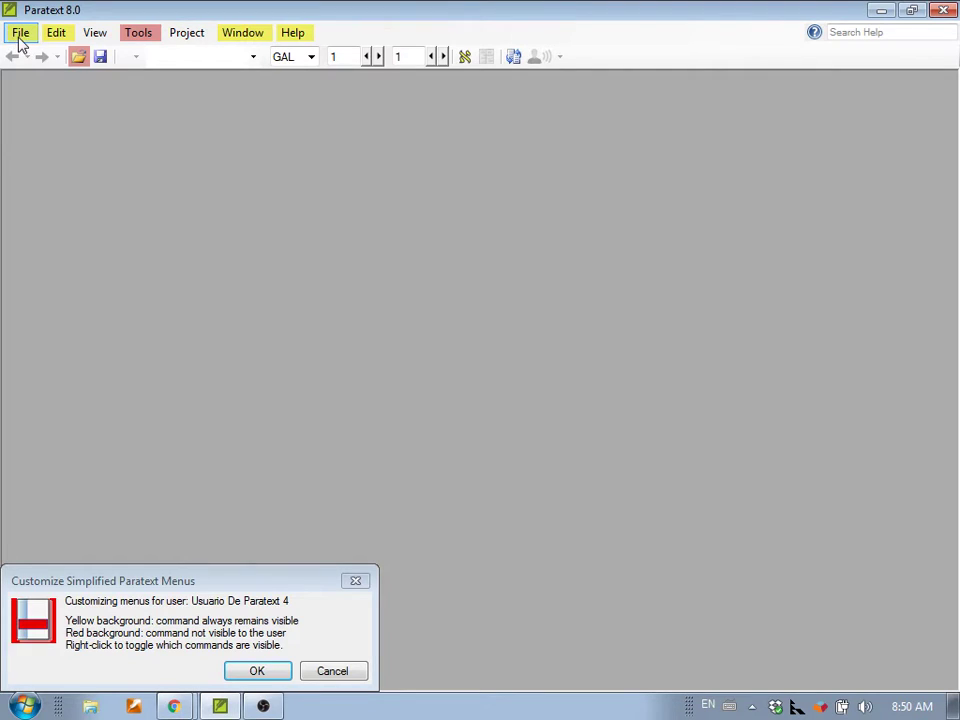
Make Open Project/Resource and Open Notes visible among the File commands, and hide Restore Project From File.
left_click(20, 34)
right_click(36, 74)
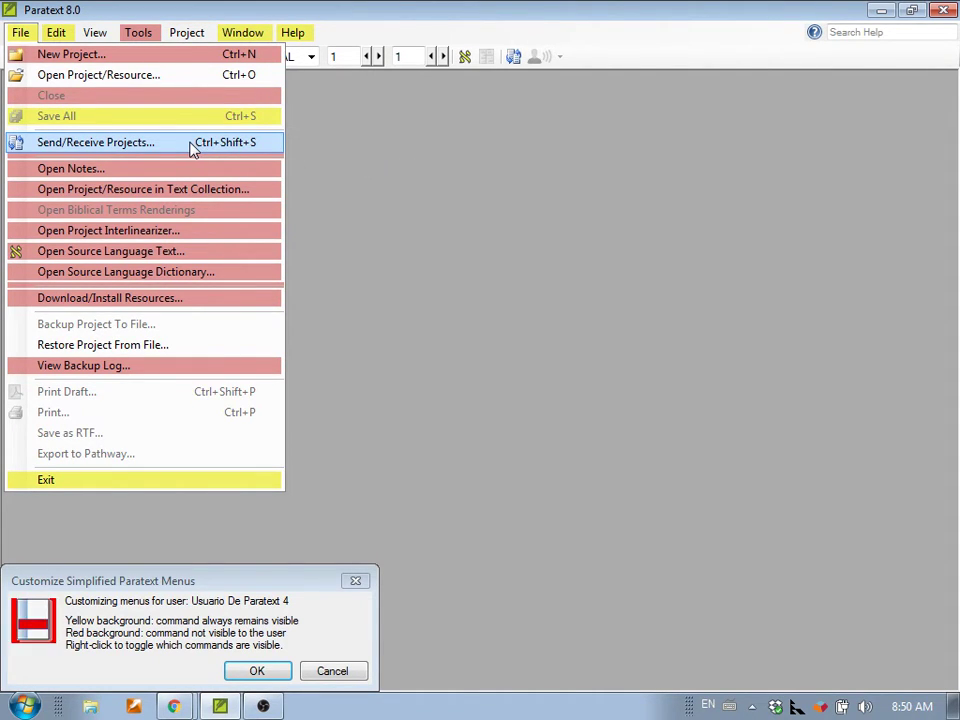
right_click(172, 172)
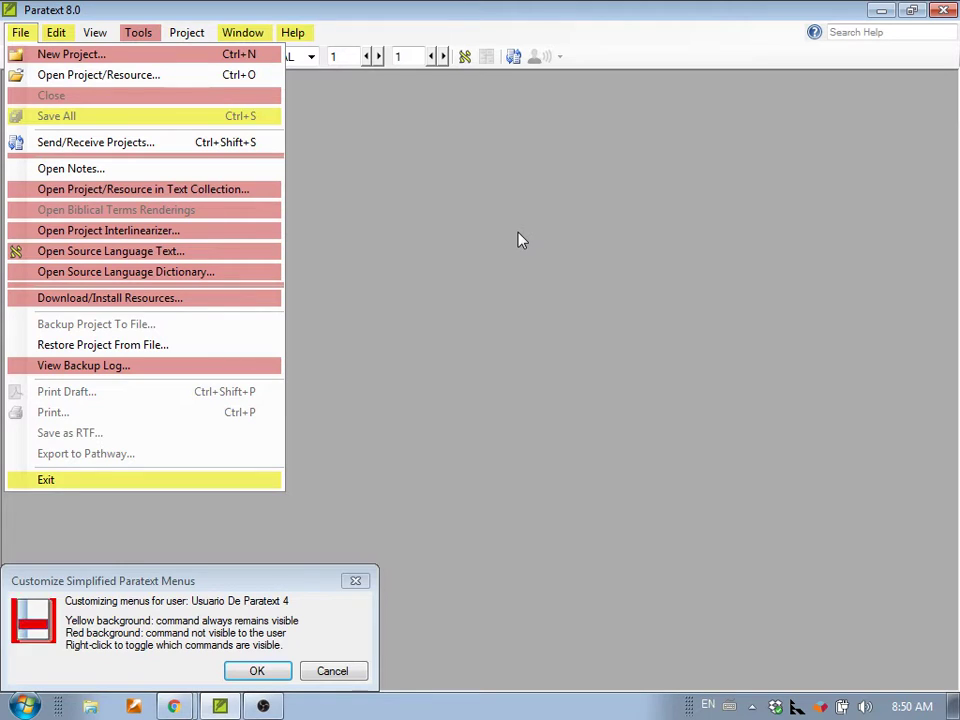
right_click(113, 352)
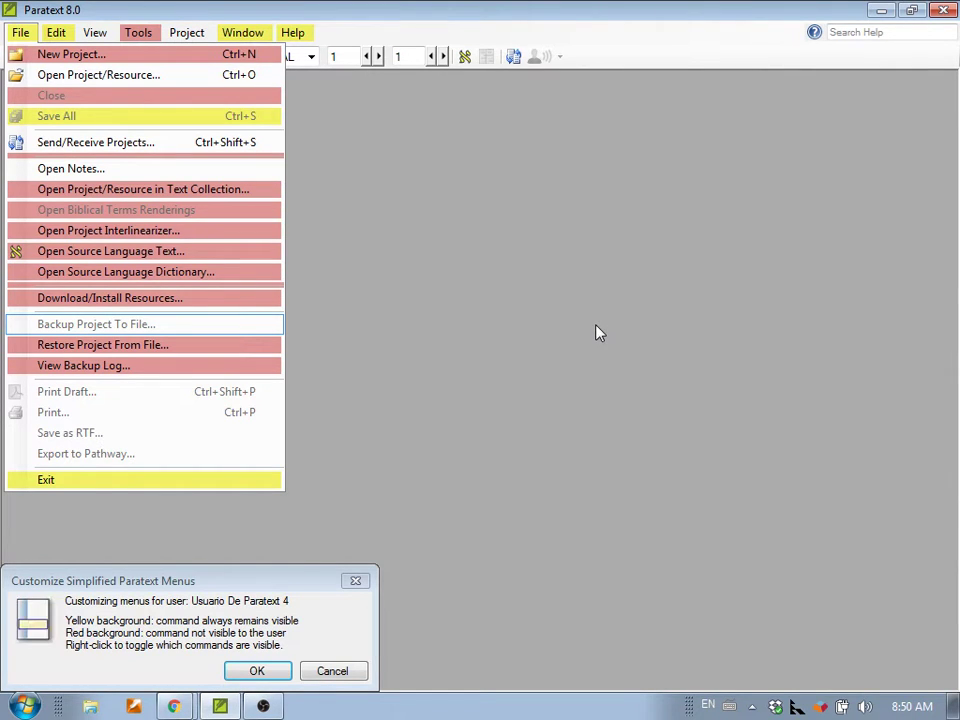
Examine which Edit, Tools and Project commands are hidden or always visible in the simplified menus.
left_click(50, 34)
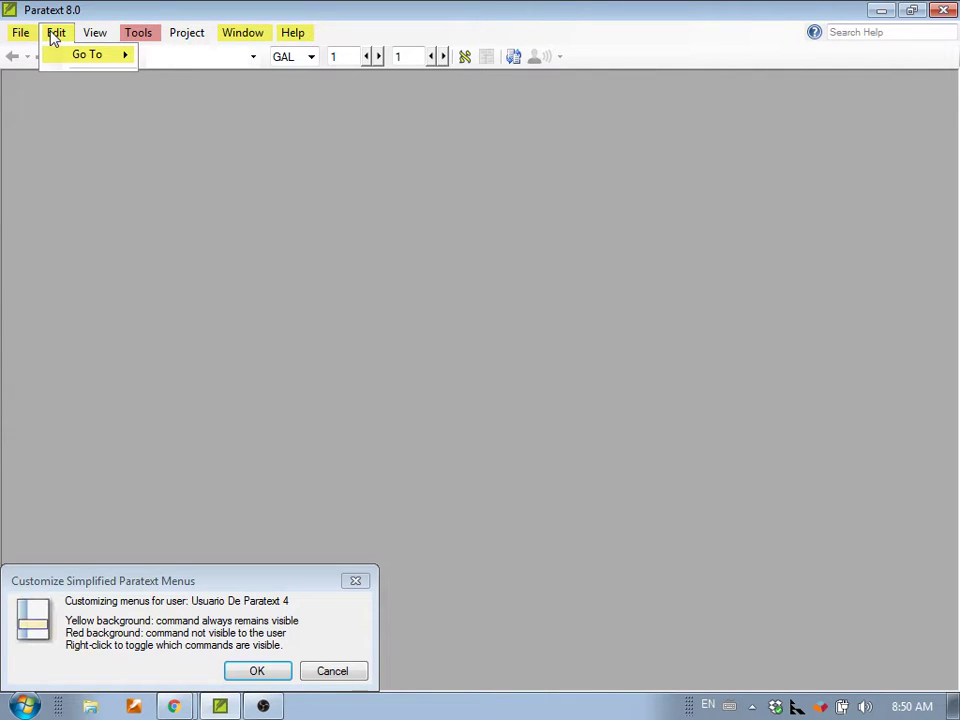
mouse_move(79, 34)
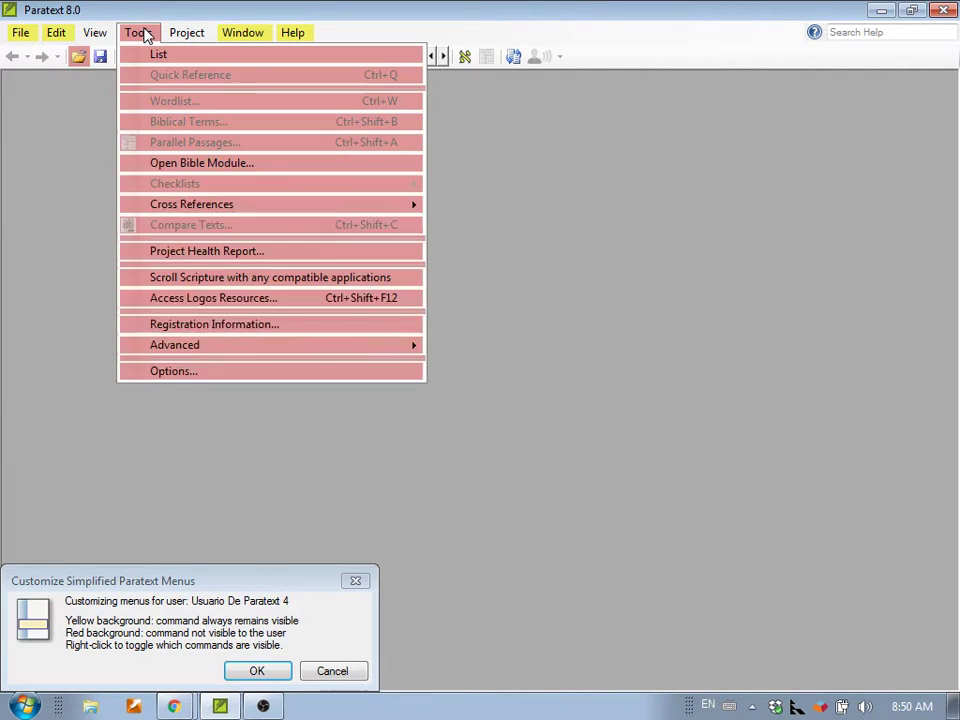
mouse_move(176, 35)
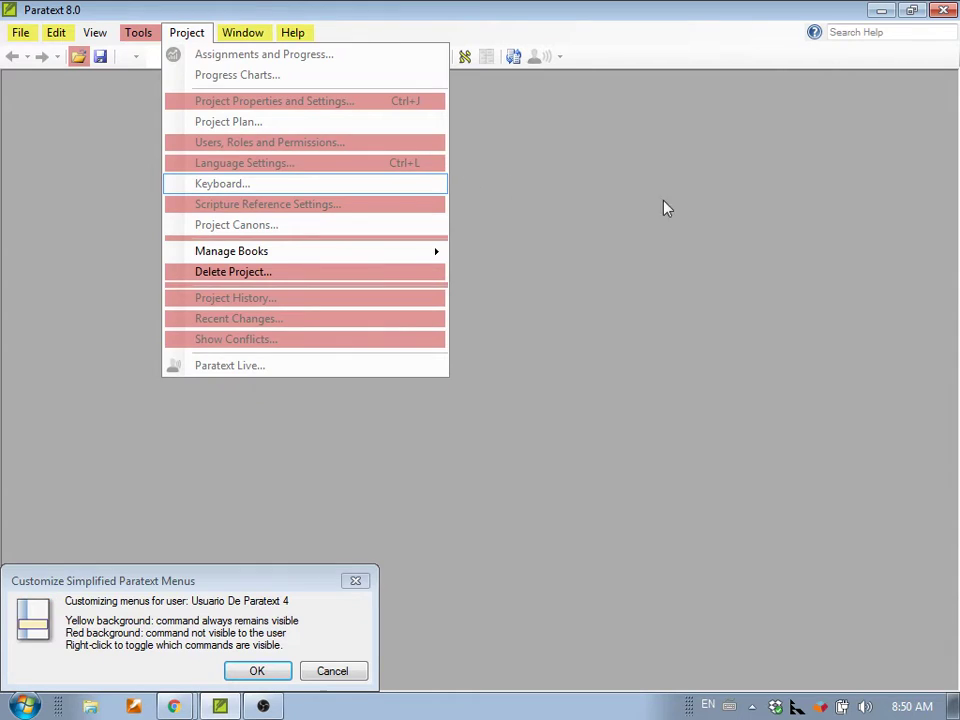
left_click(649, 201)
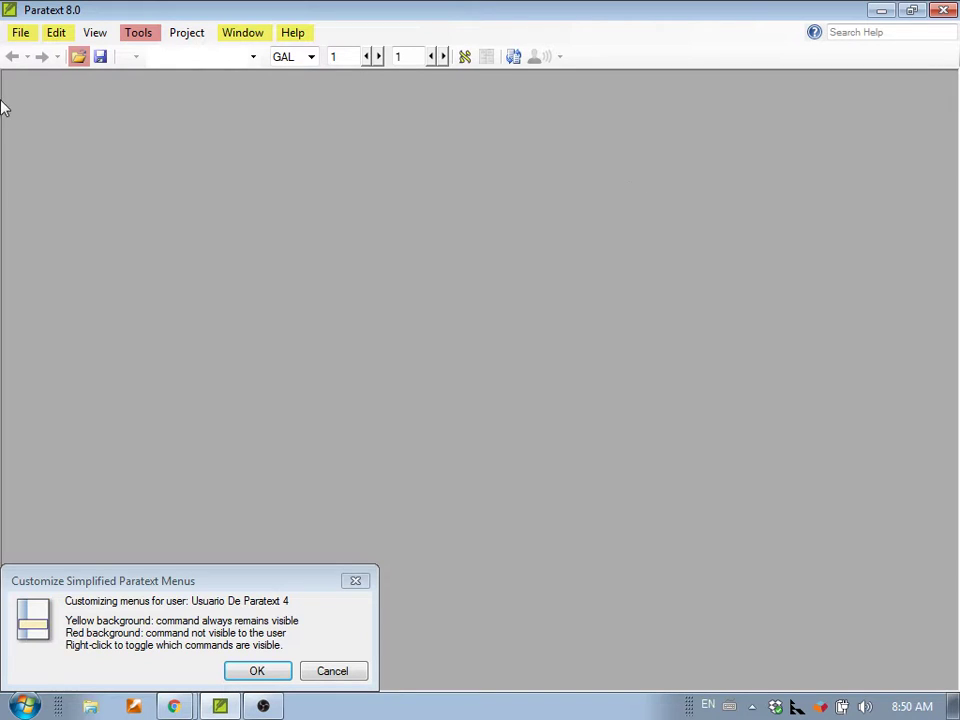
left_click(57, 35)
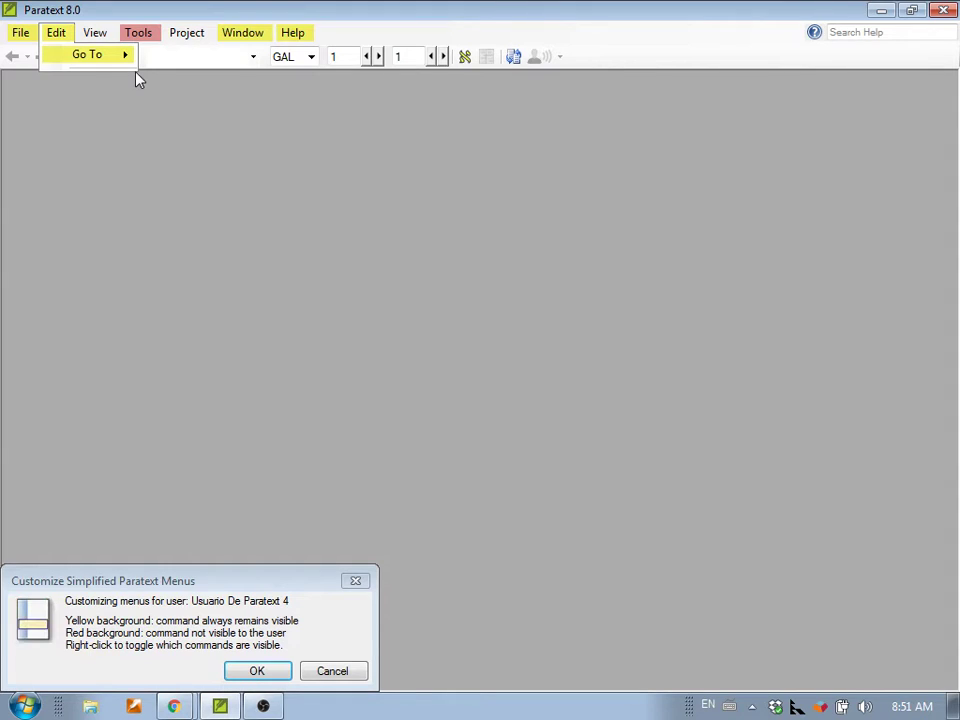
left_click(40, 85)
Open the project zzTEST99 while customizing the menus.
left_click(22, 32)
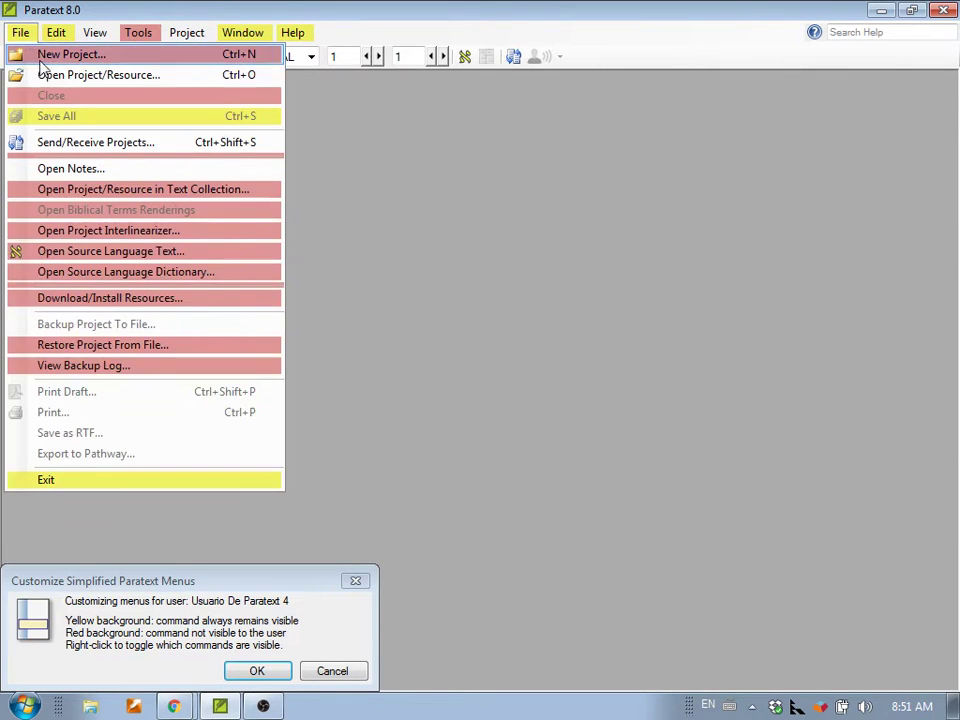
left_click(48, 77)
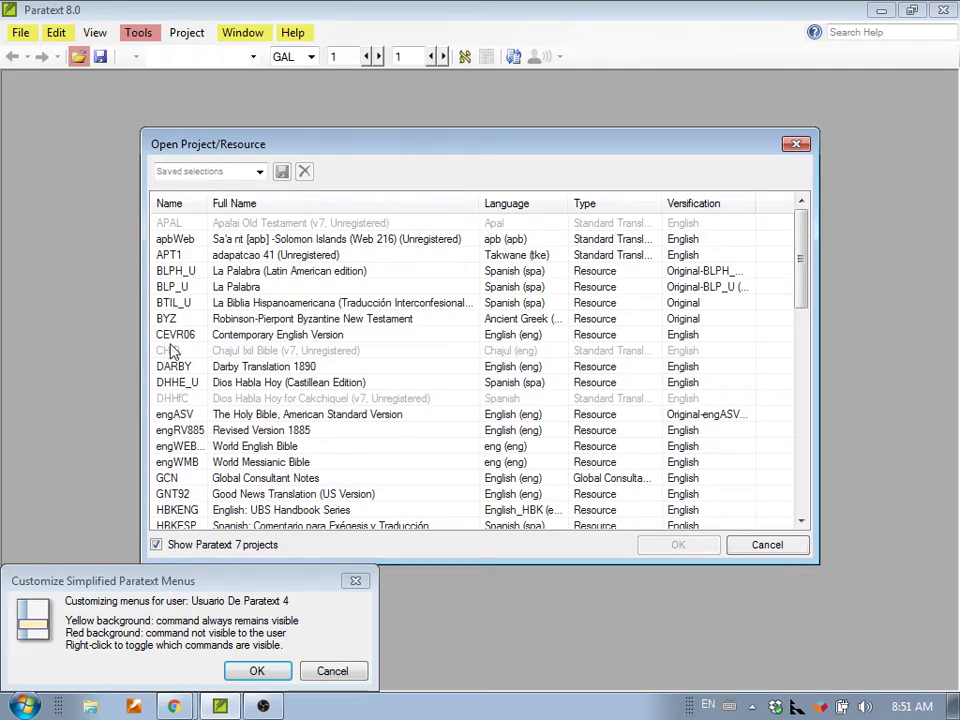
scroll(178, 447, "down", 15)
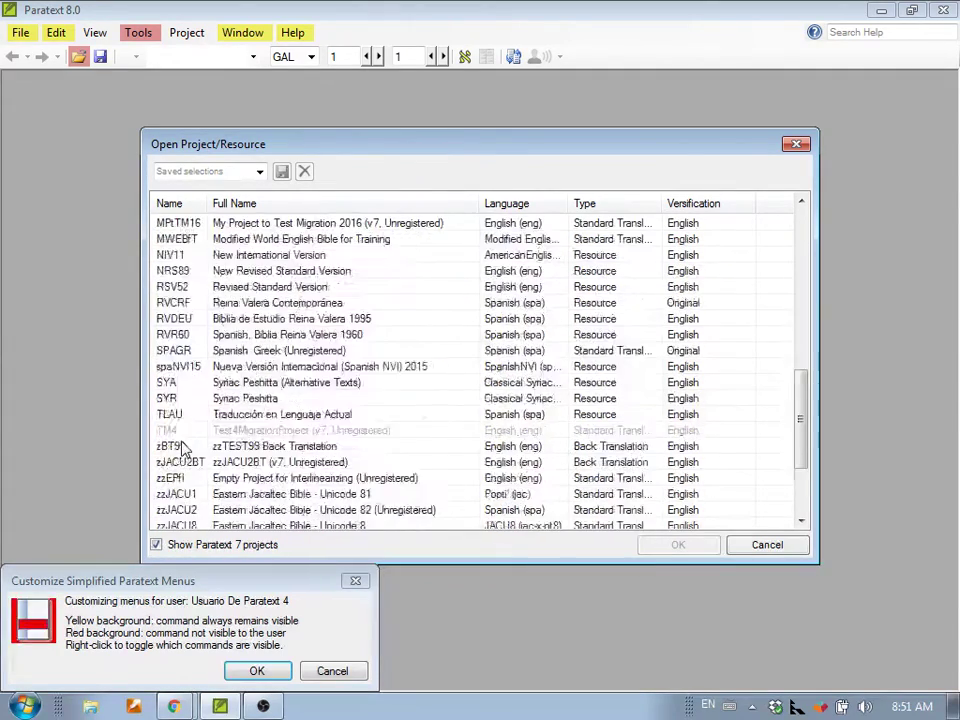
double_click(180, 494)
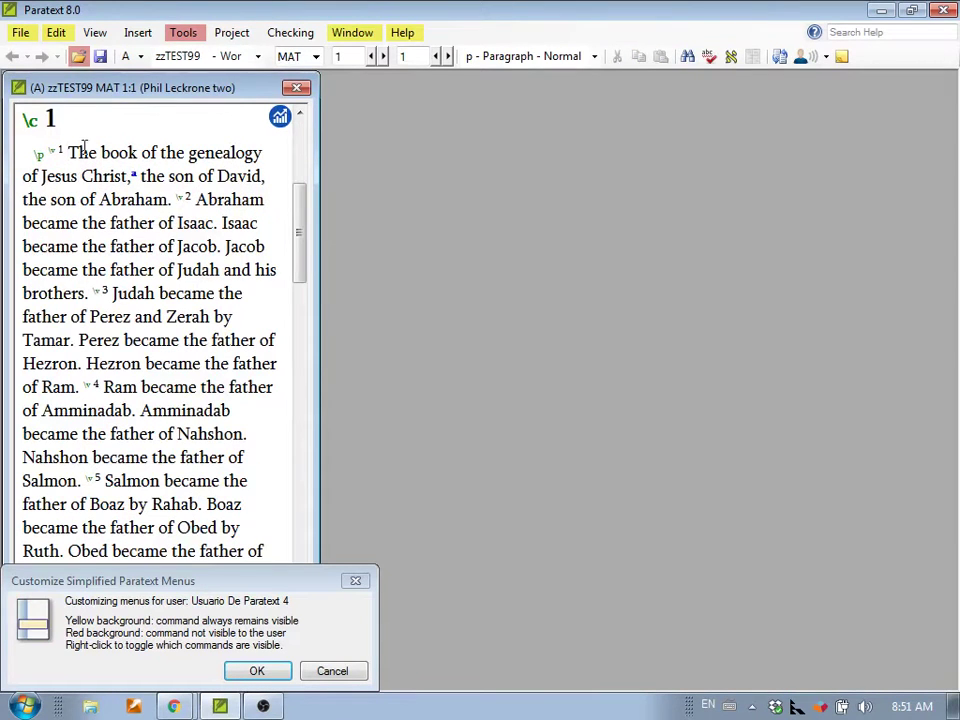
Examine the Edit command visibility, and hide the Preview, Basic and Unformatted view commands from the user.
left_click(56, 33)
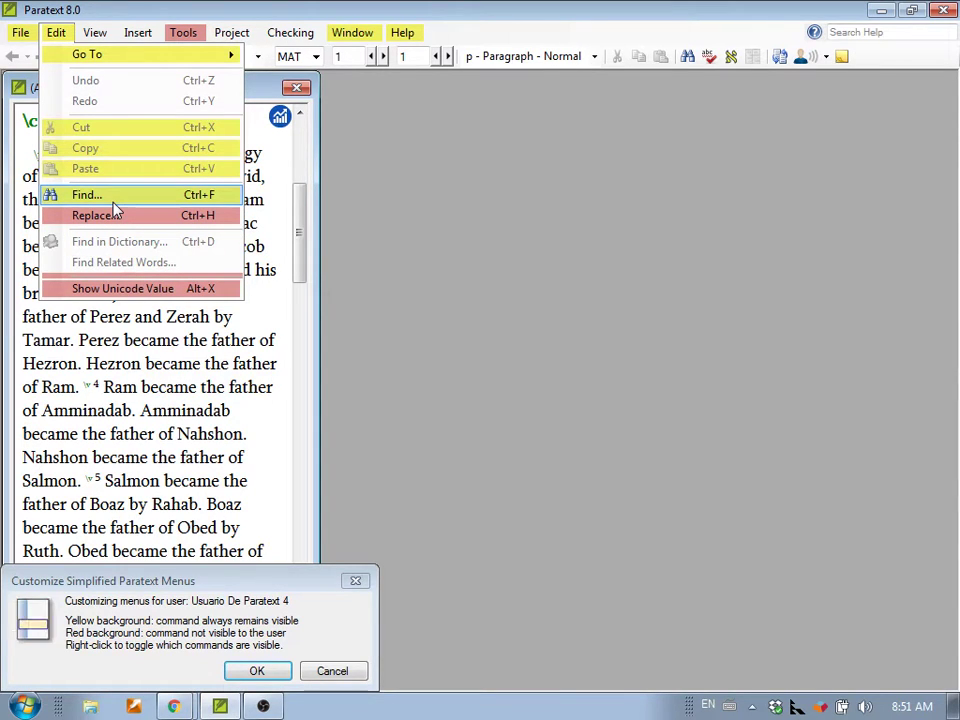
left_click(95, 33)
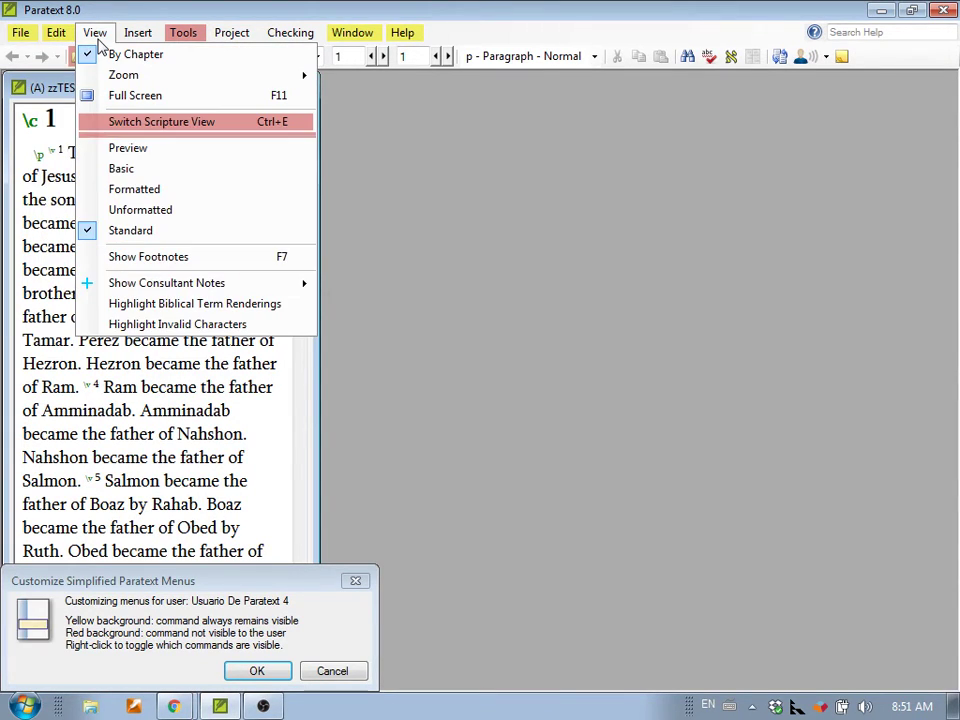
right_click(127, 157)
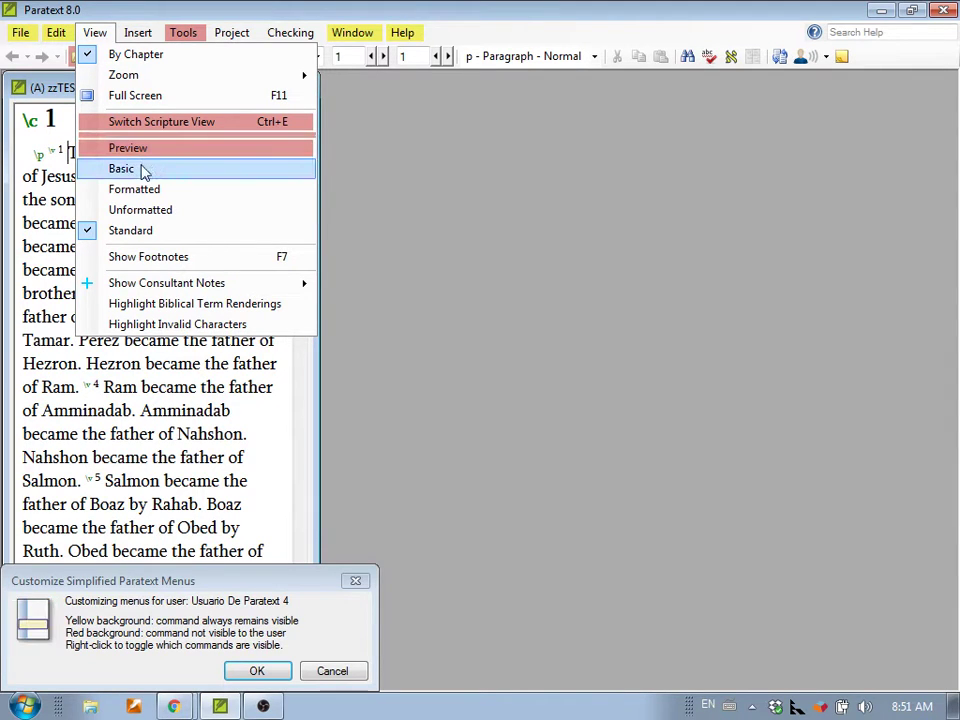
right_click(141, 169)
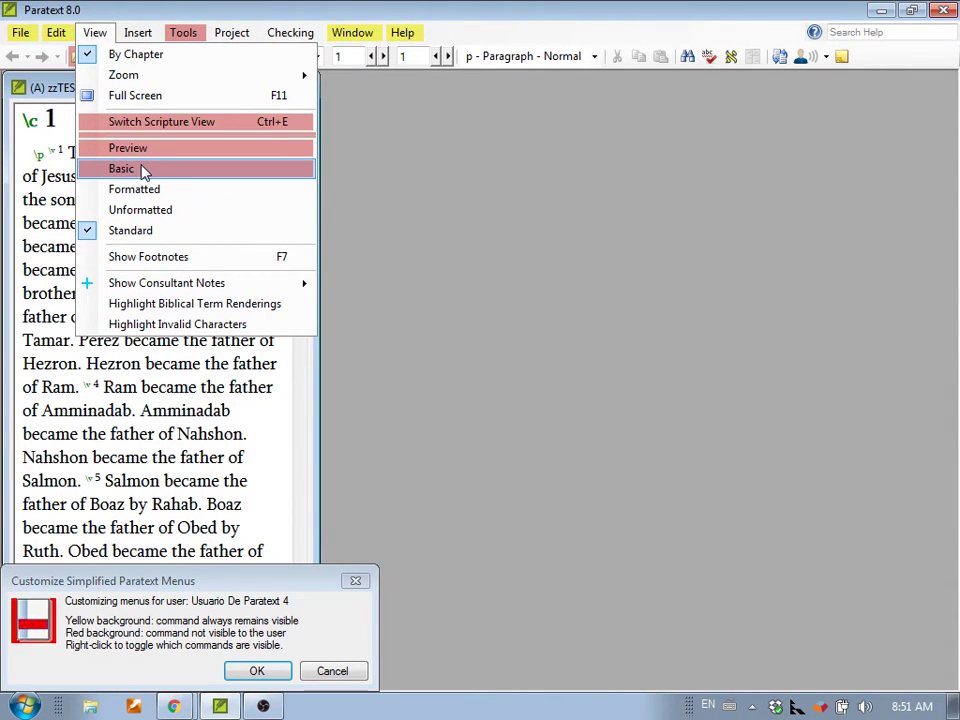
right_click(188, 210)
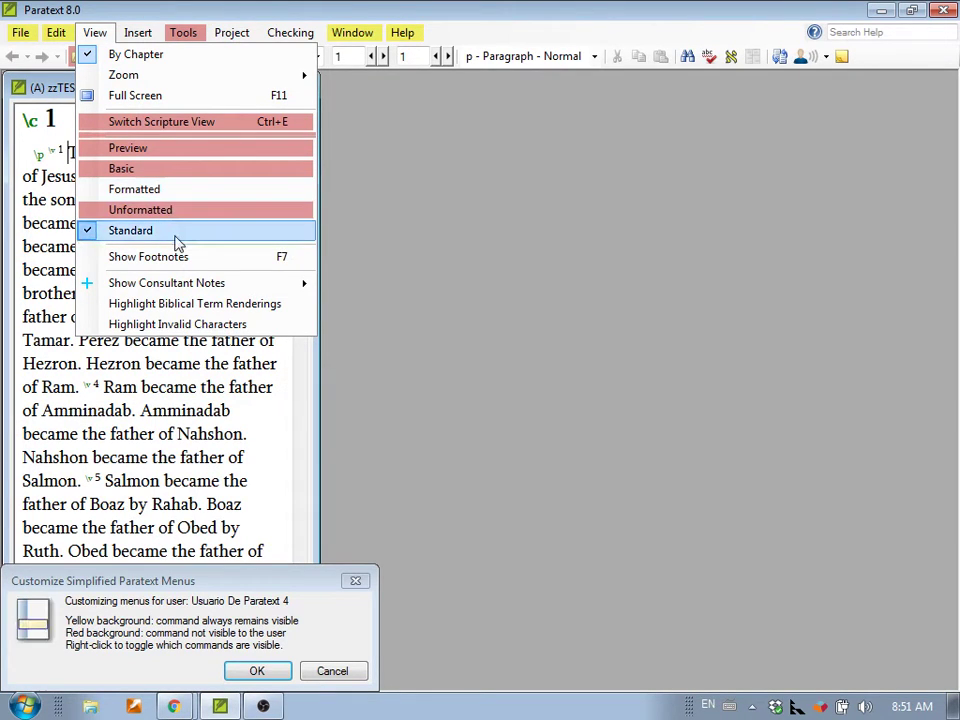
Hide Show Consultant Notes, Highlight Biblical Term Renderings and Highlight Invalid Characters among the View commands.
mouse_move(182, 286)
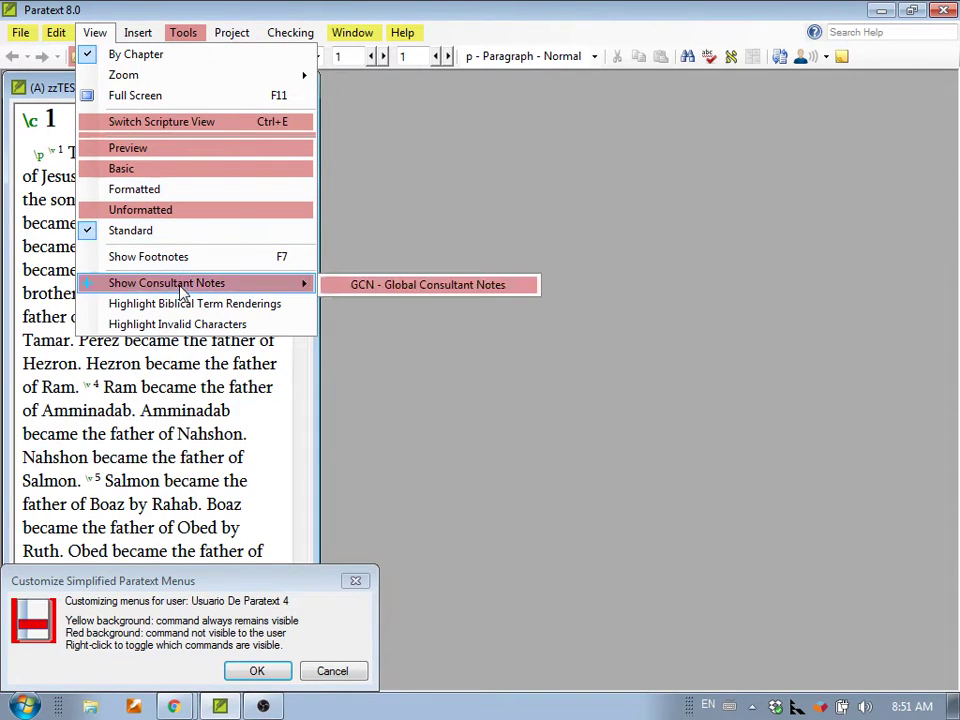
right_click(175, 305)
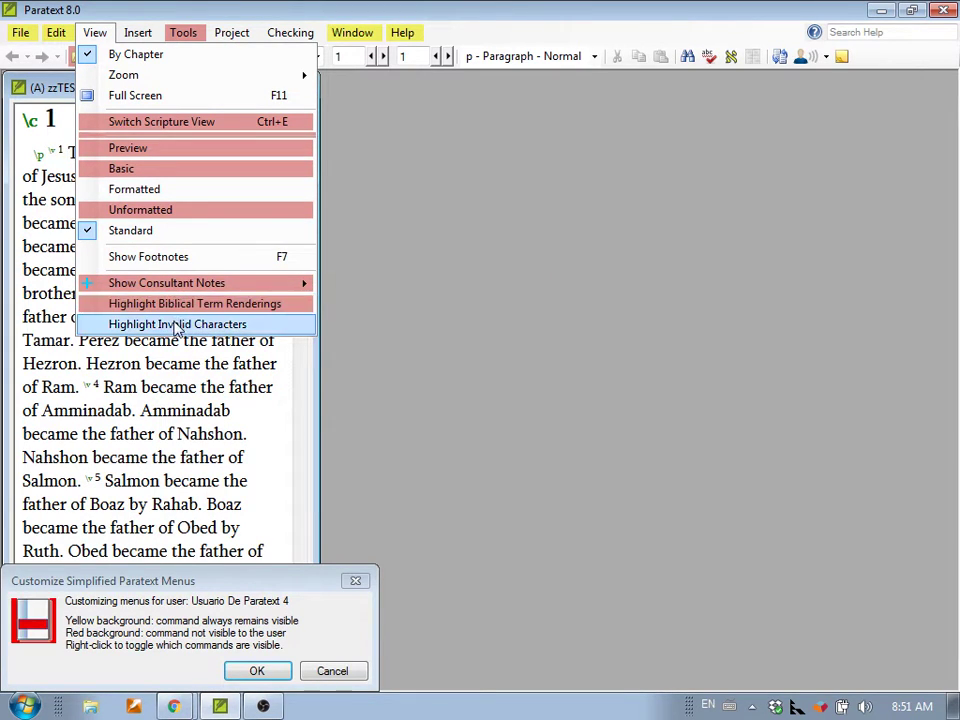
right_click(175, 326)
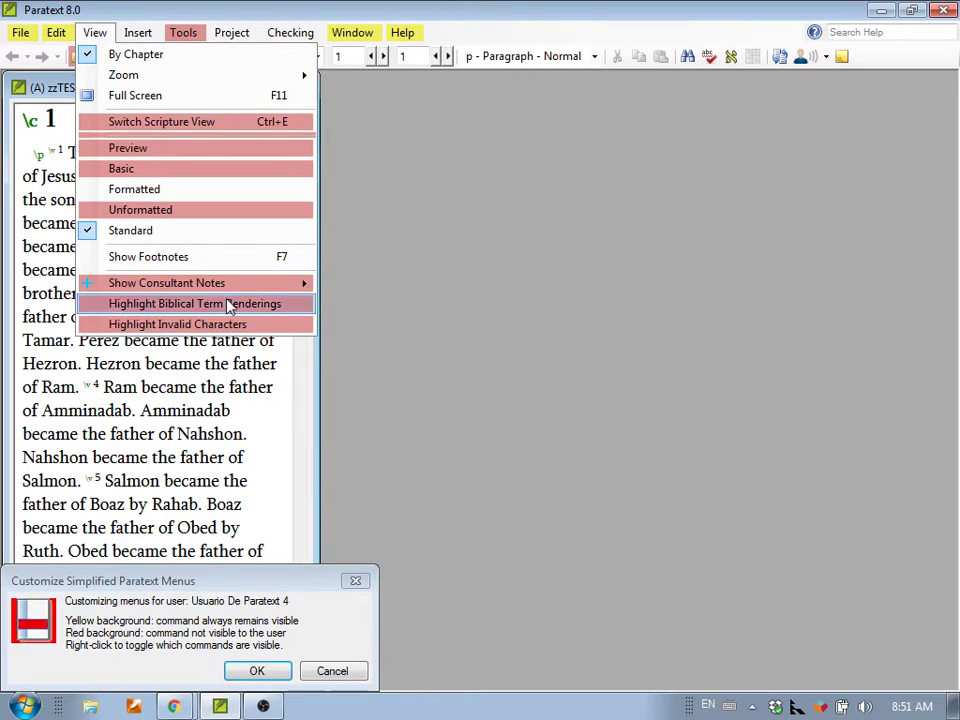
left_click(392, 77)
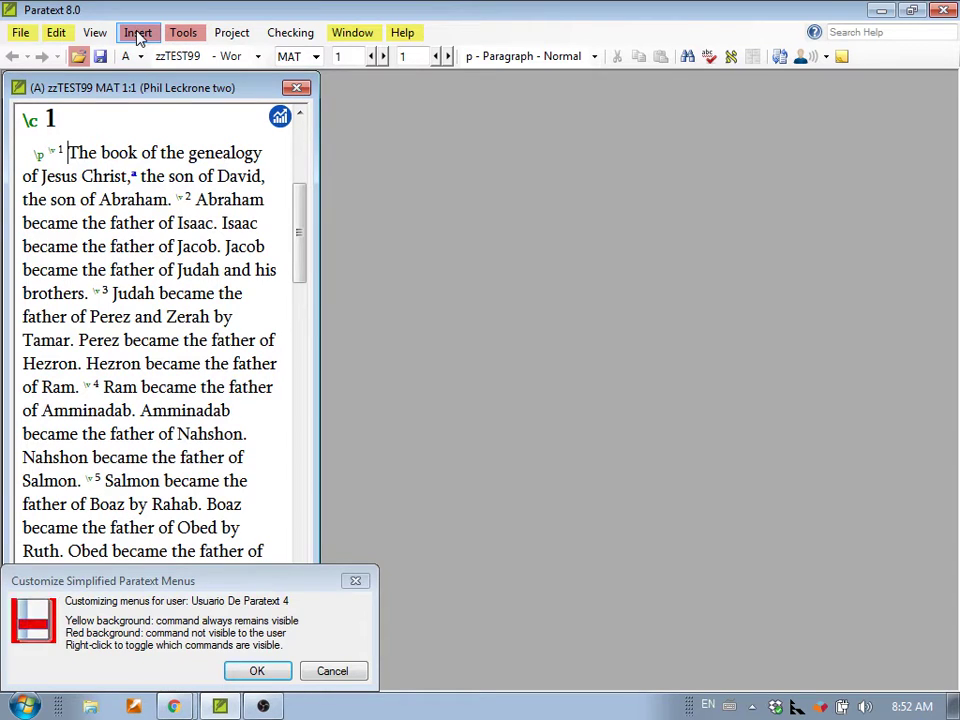
Try hiding the entire Insert group from the user and restore its visibility.
left_click(138, 34)
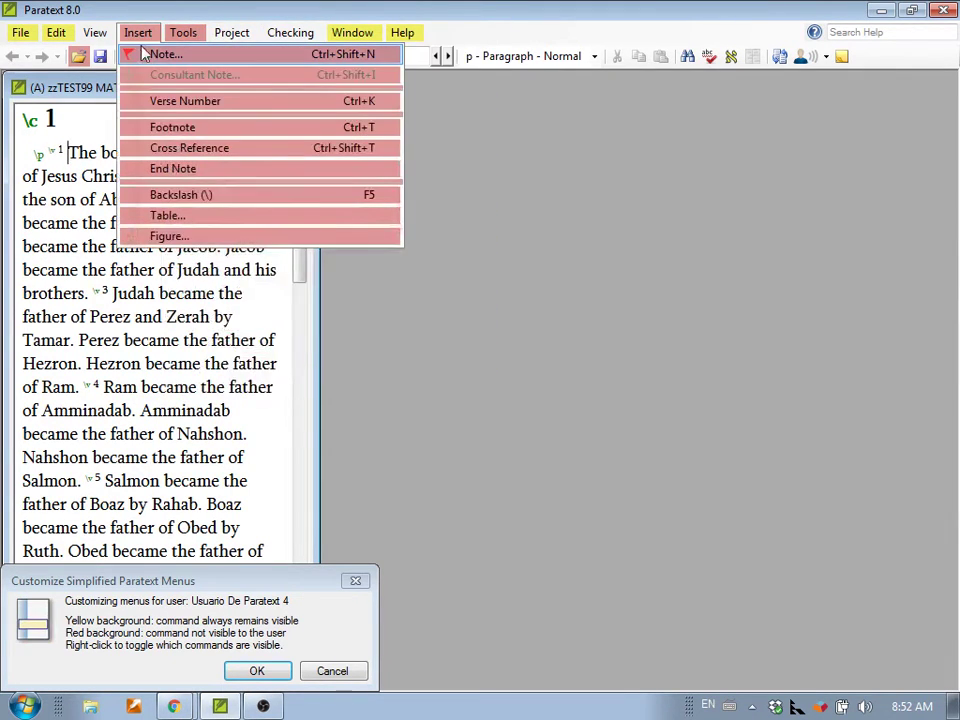
right_click(141, 34)
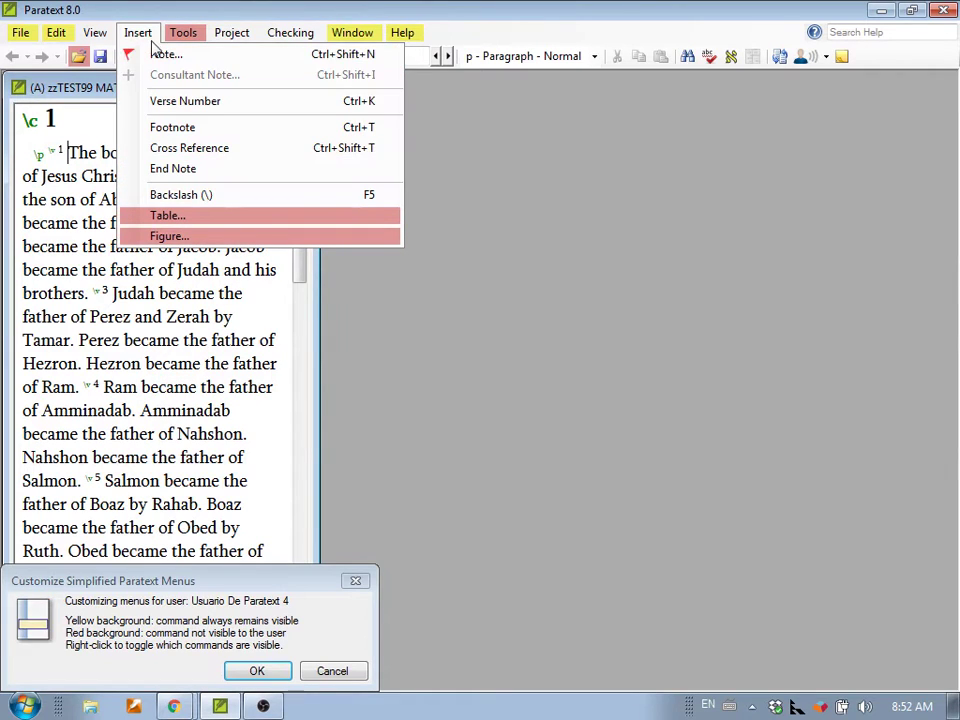
mouse_move(230, 36)
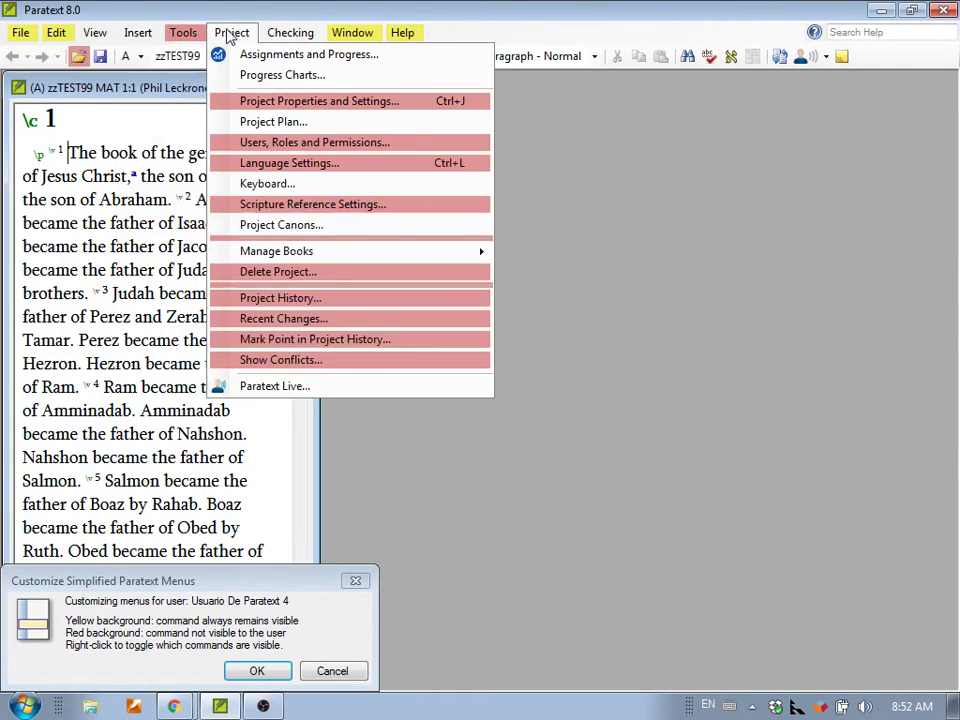
right_click(137, 34)
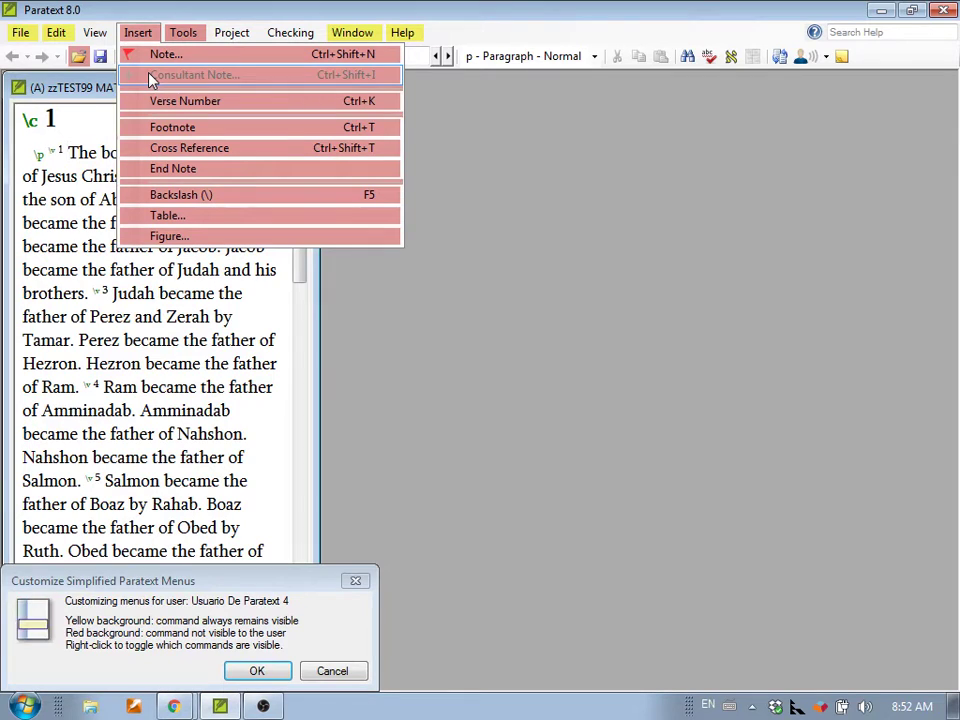
right_click(141, 47)
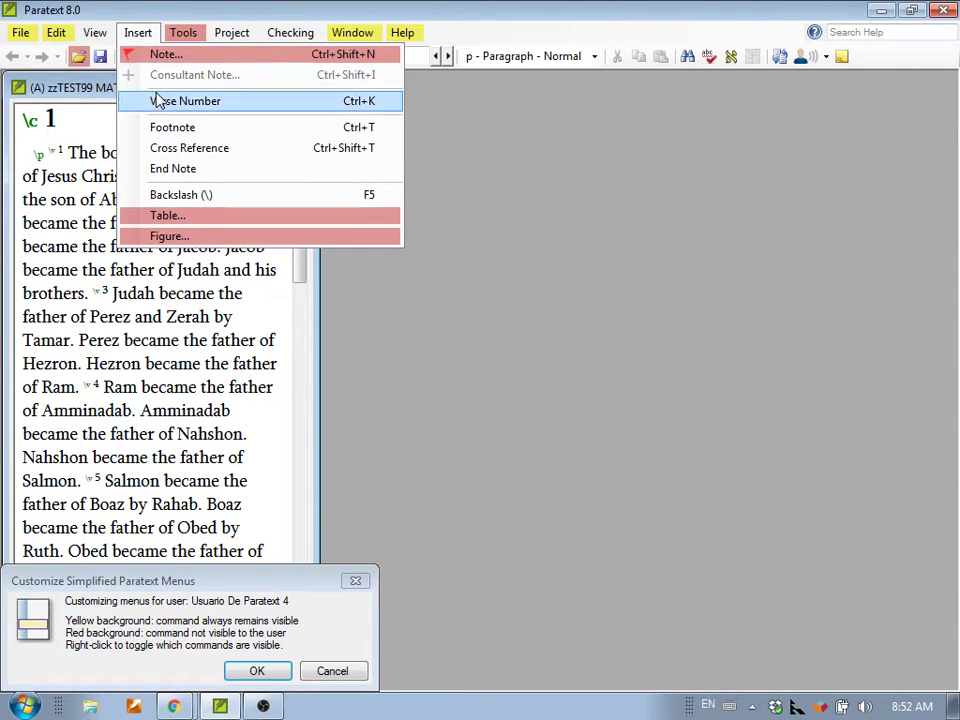
Hide Consultant Note, Verse Number, Footnote, Cross Reference, End Note and Backslash among the Insert commands, leaving Note visible.
right_click(158, 101)
right_click(159, 127)
right_click(160, 148)
right_click(161, 168)
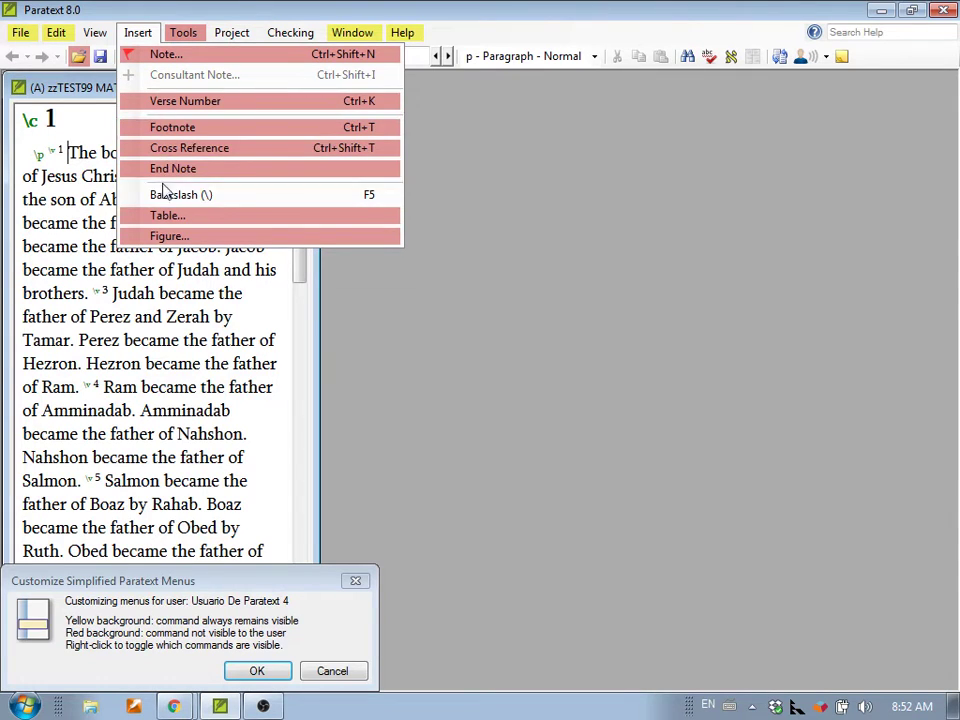
right_click(165, 194)
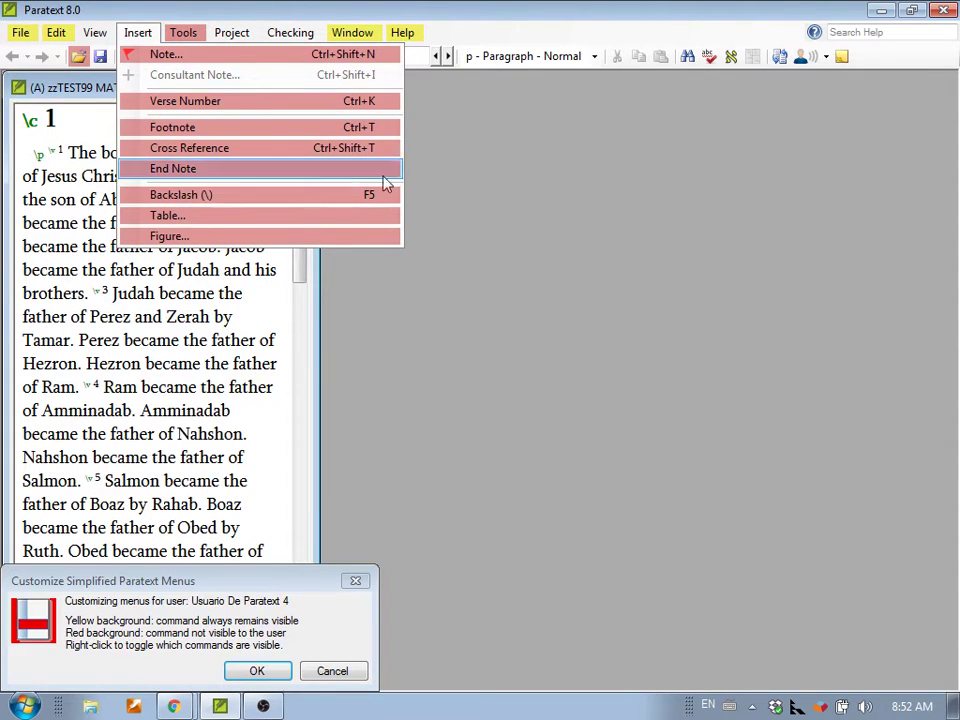
right_click(234, 76)
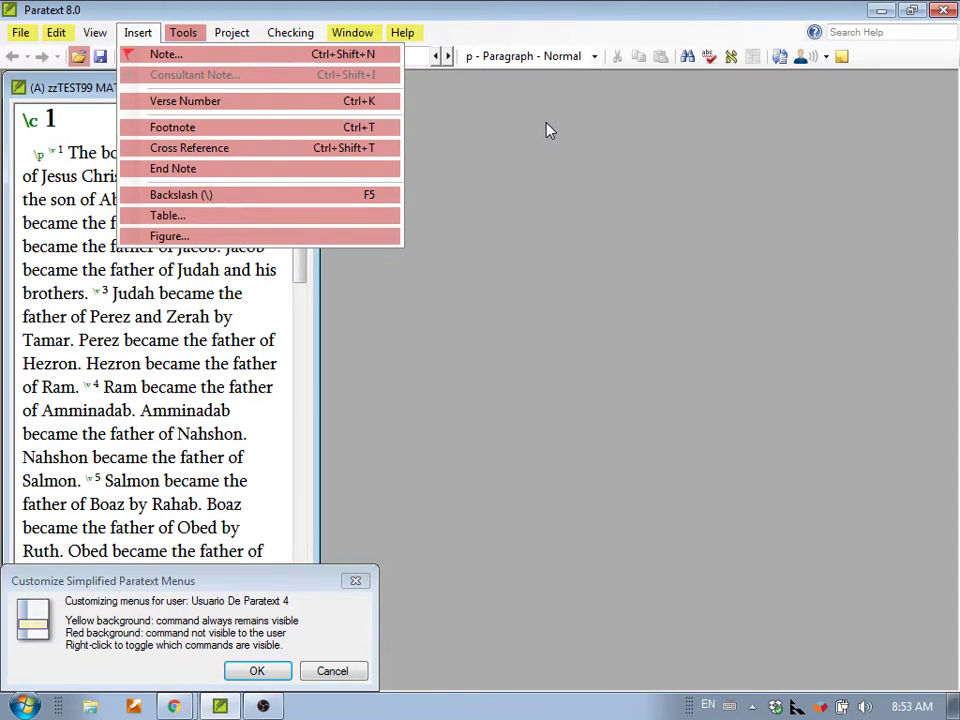
right_click(160, 54)
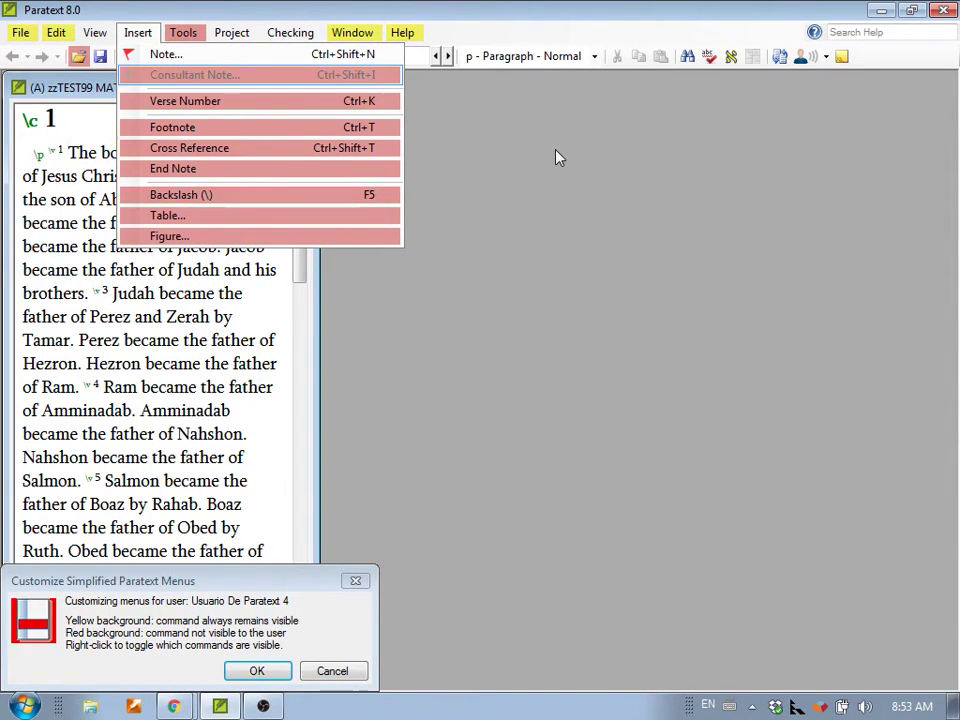
Hide Progress Charts, Project Plan, Keyboard, Project Canons and Manage Books among the Project commands.
mouse_move(180, 32)
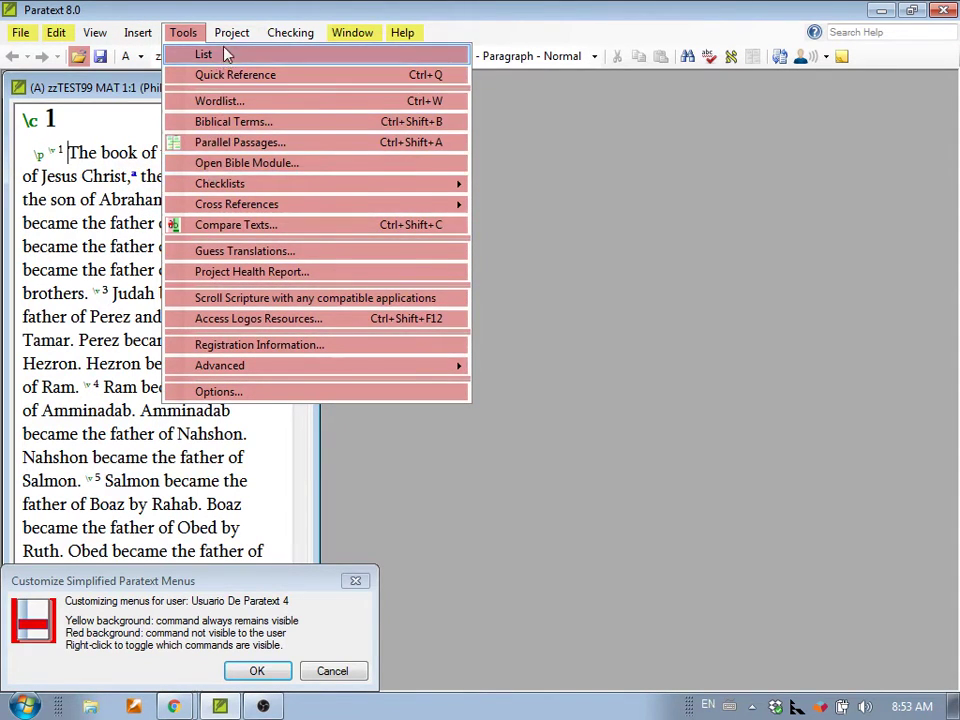
mouse_move(222, 36)
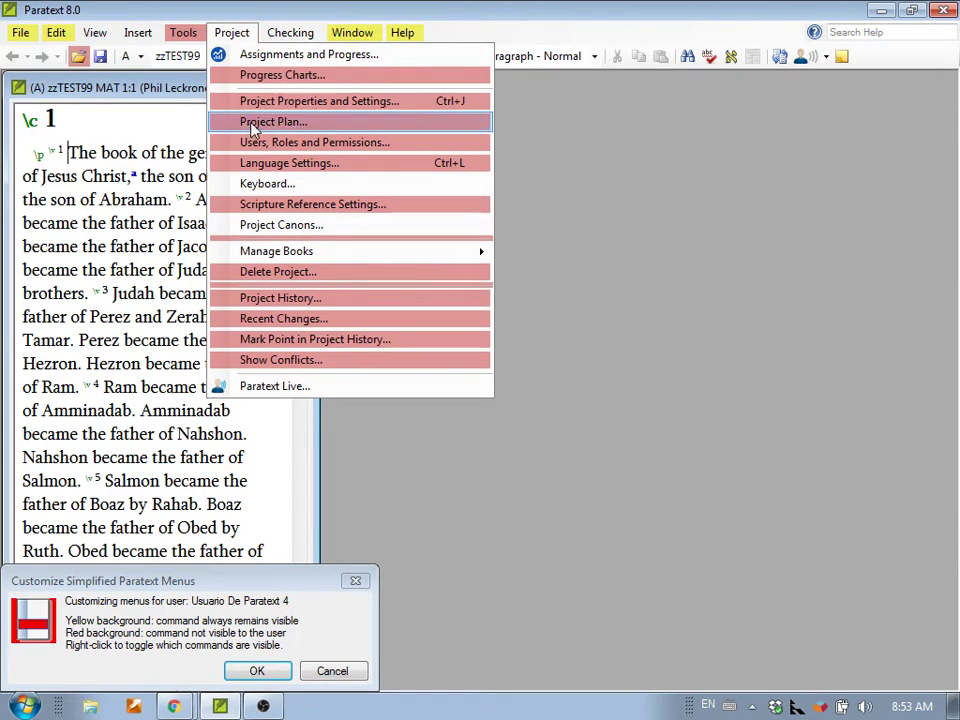
right_click(257, 183)
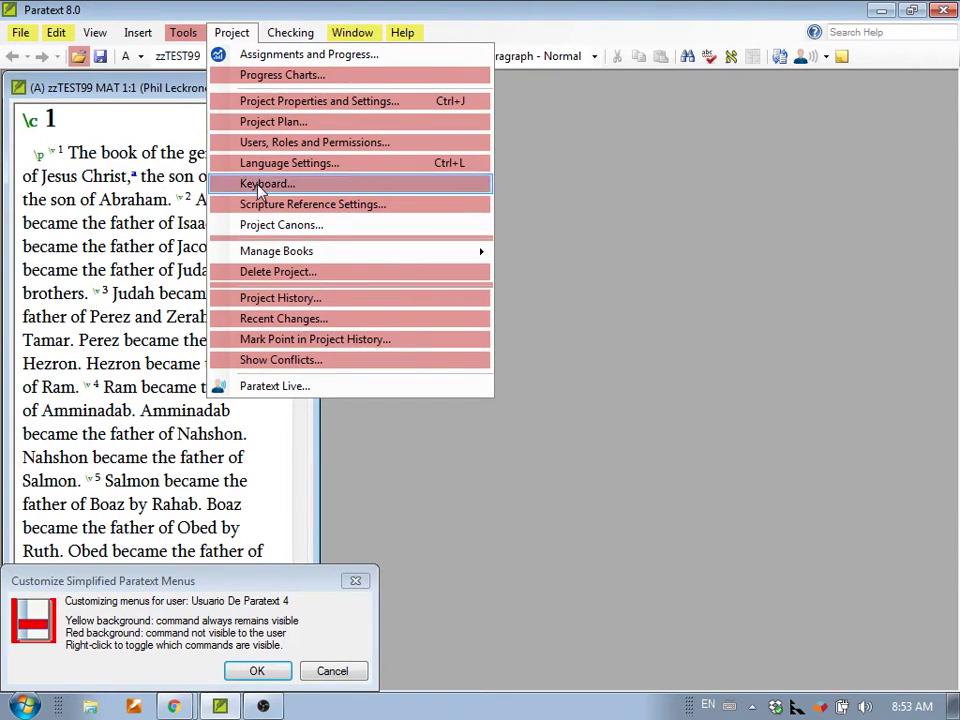
right_click(266, 234)
mouse_move(272, 253)
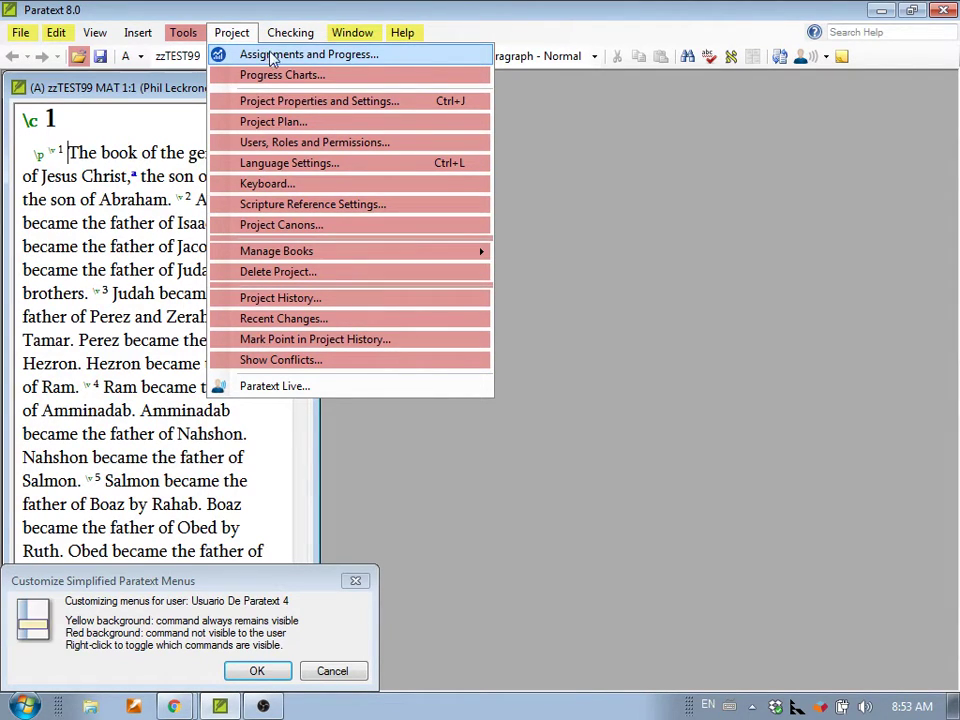
Review the visibility of the Checking commands, and hide Make a Suggestion among the Help commands.
mouse_move(281, 42)
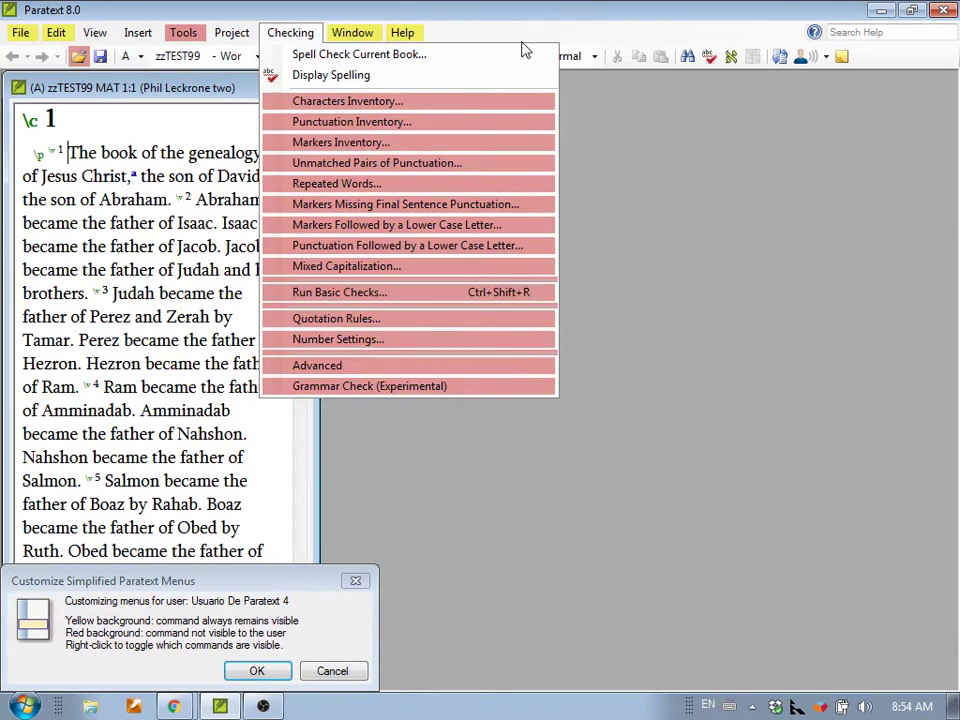
mouse_move(370, 33)
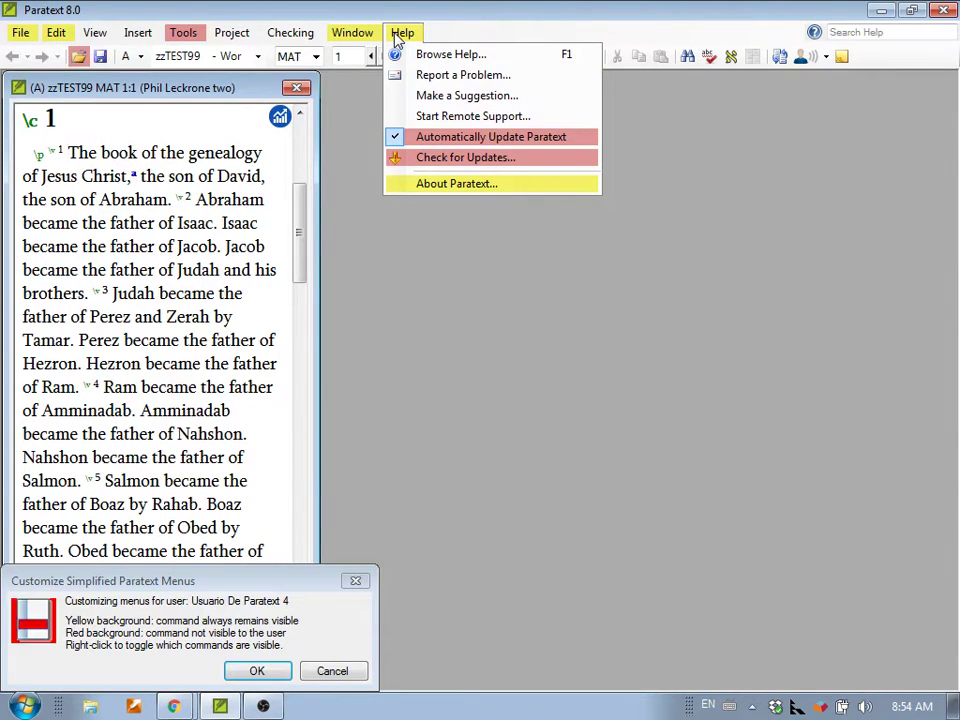
right_click(425, 95)
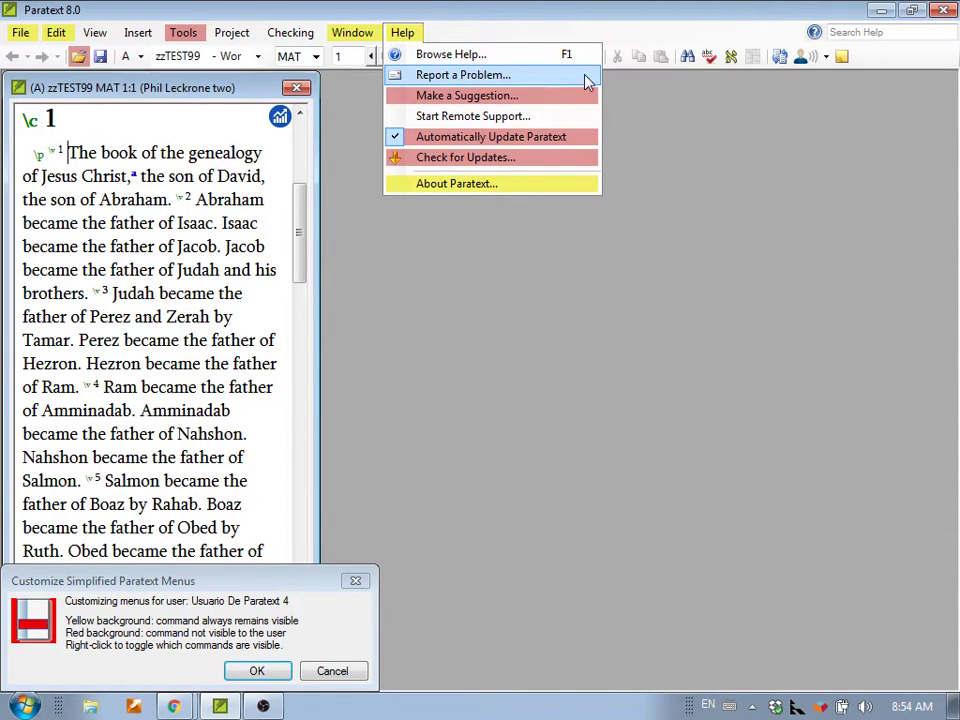
left_click(311, 27)
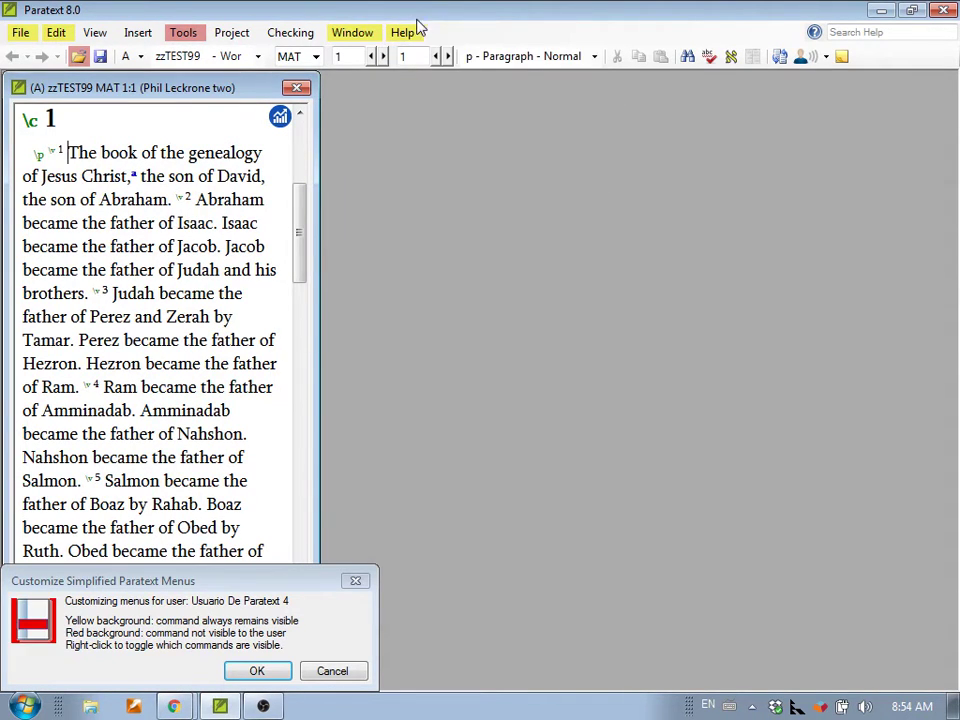
Open the List tool window and examine the visibility of the main Edit and Window commands while it is active.
left_click(345, 31)
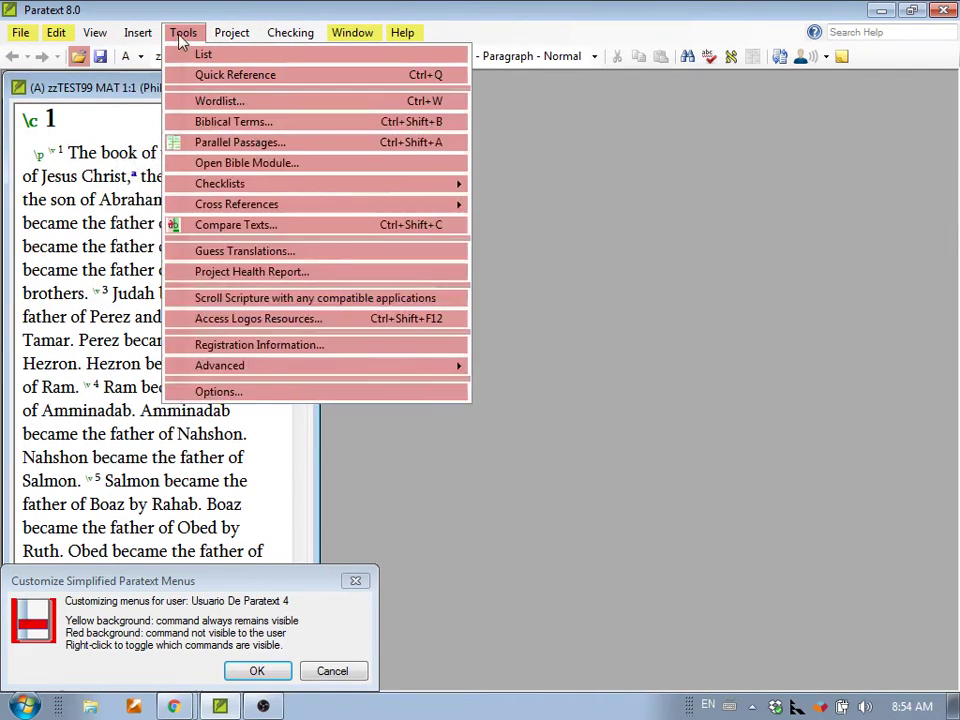
left_click(182, 52)
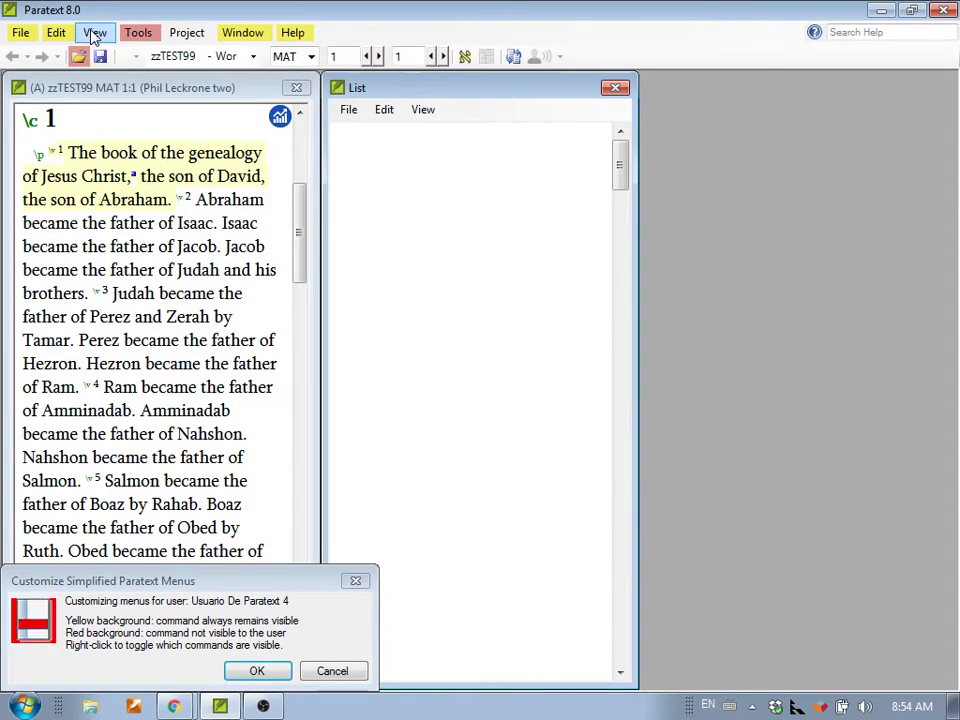
left_click(94, 35)
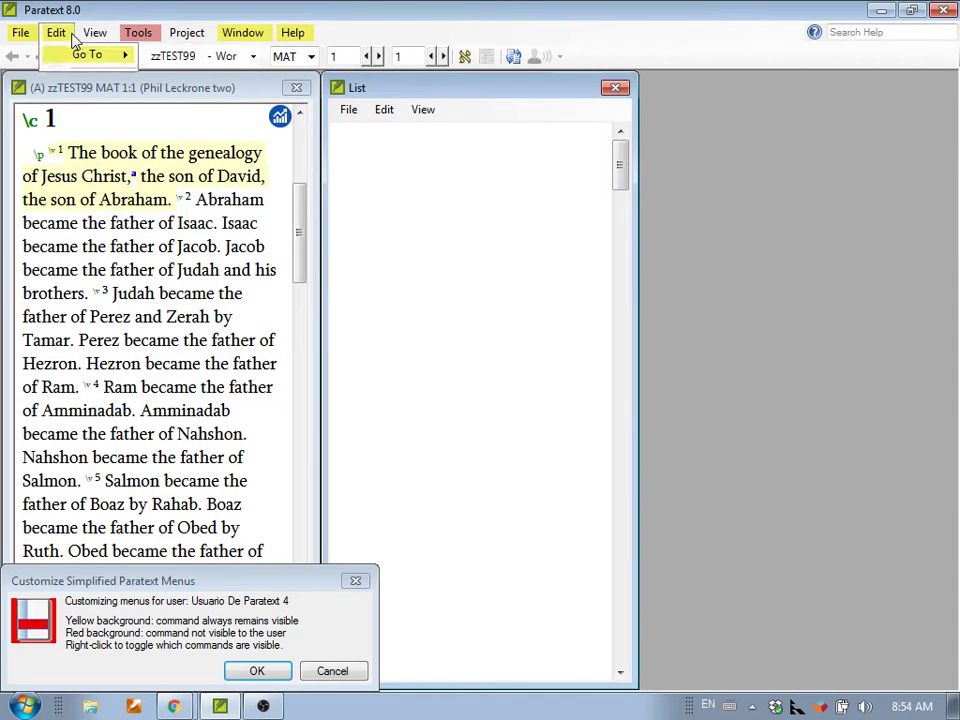
mouse_move(230, 35)
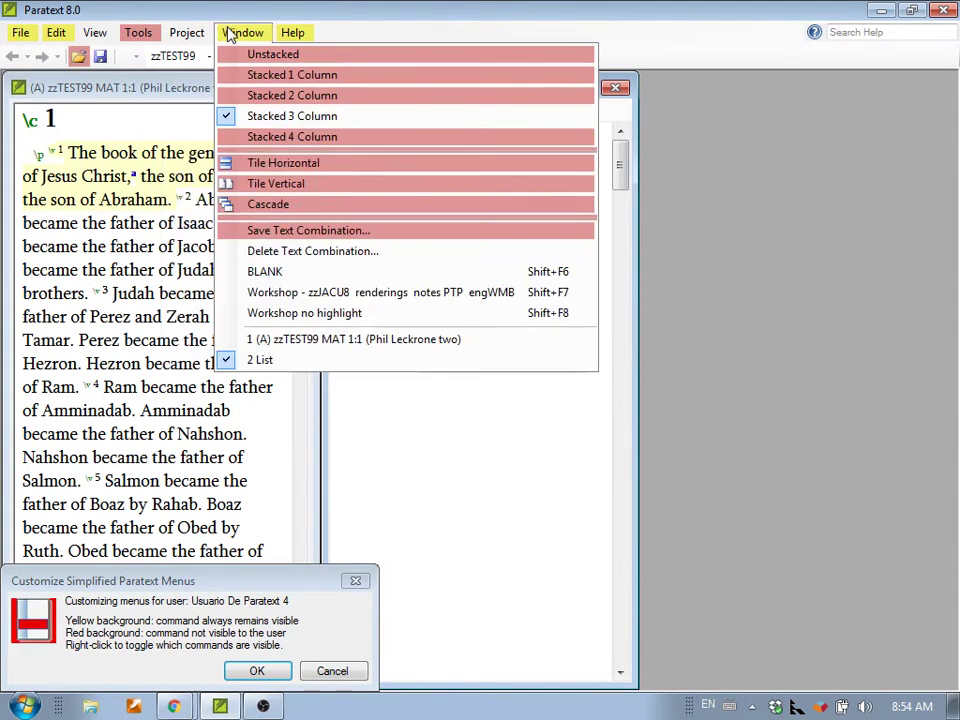
left_click(165, 137)
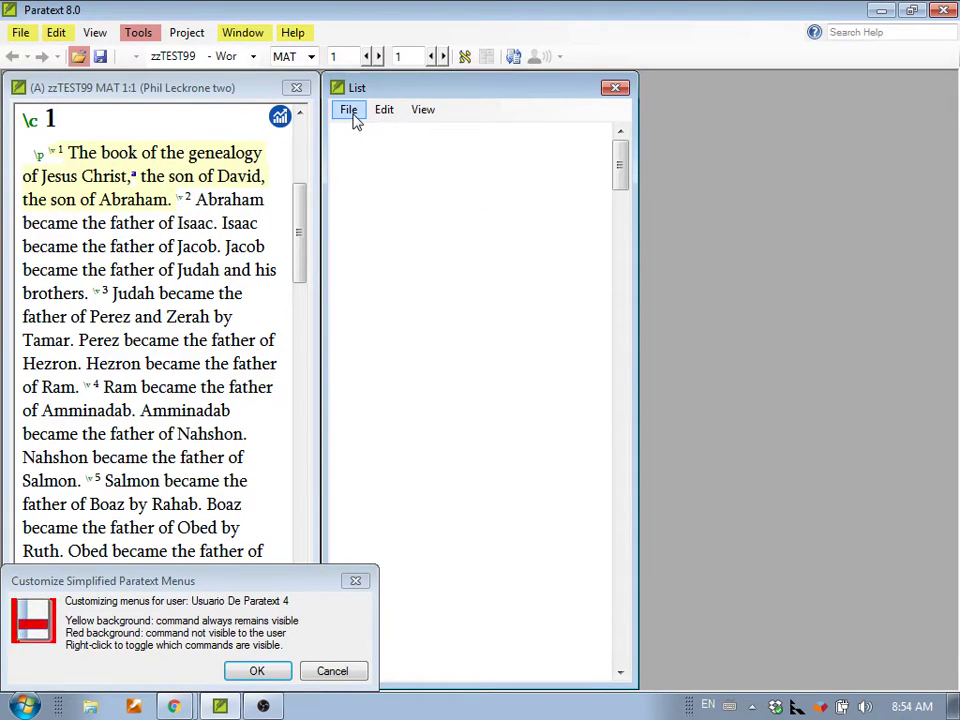
Hide the List window's own File, Edit and View groups from the user, and return to the zzTEST99 text.
left_click(384, 110)
mouse_move(409, 111)
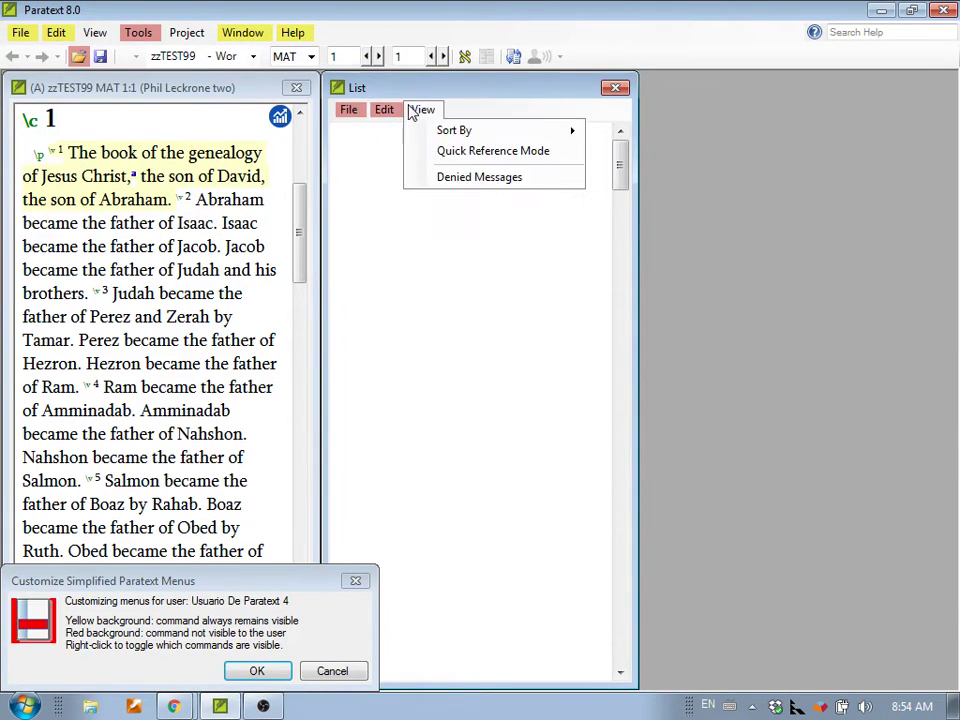
left_click(236, 176)
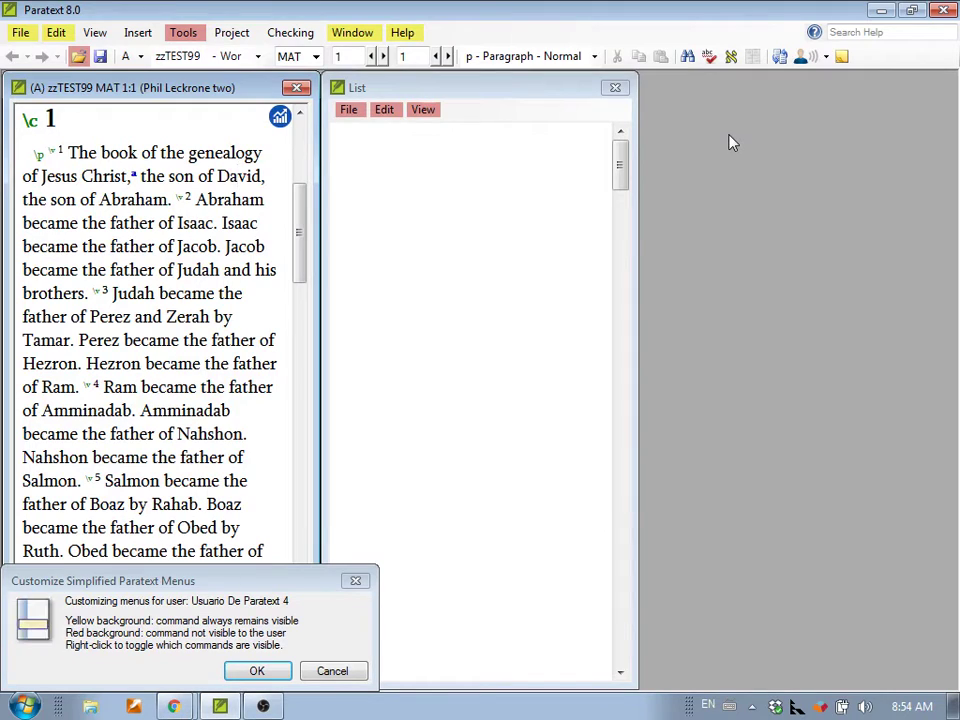
Hide the aleph, Paratext Live and yellow note shortcut icons from the user.
right_click(731, 58)
right_click(800, 58)
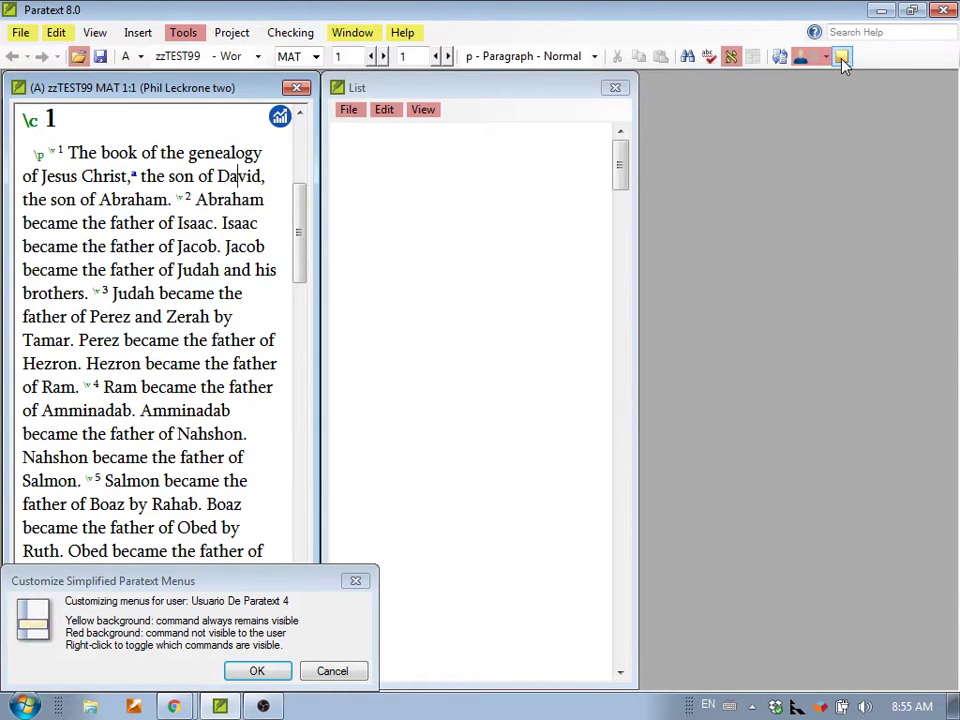
right_click(841, 60)
Hide Insert Footnote, Insert Cross Reference, Insert End Note and Insert Verse Number among the context commands of the zzTEST99 text.
right_click(68, 209)
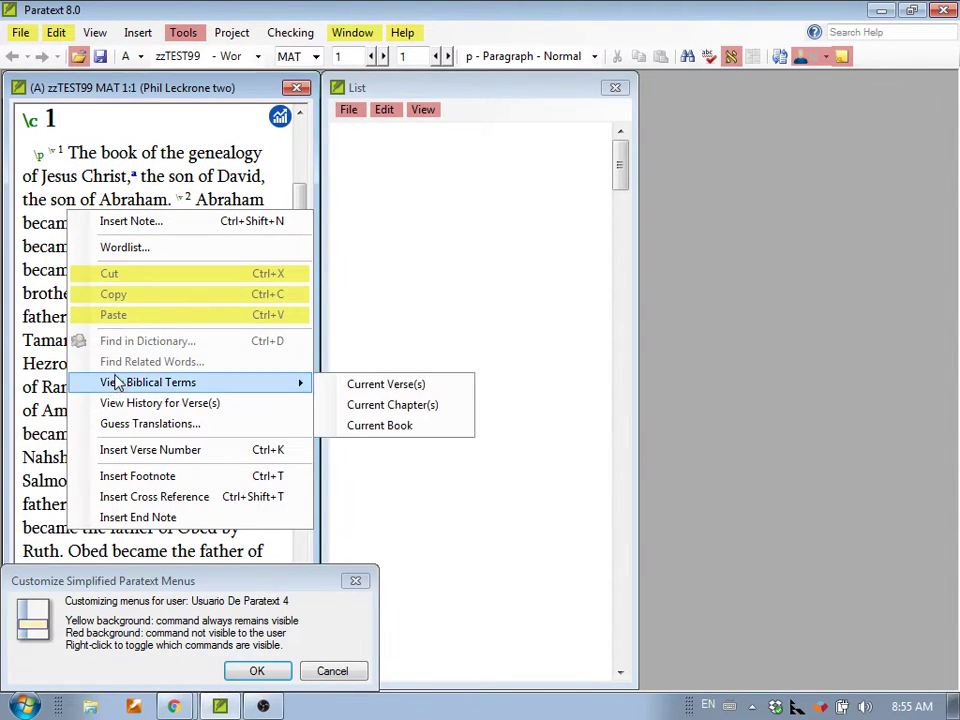
right_click(130, 477)
right_click(135, 497)
right_click(138, 516)
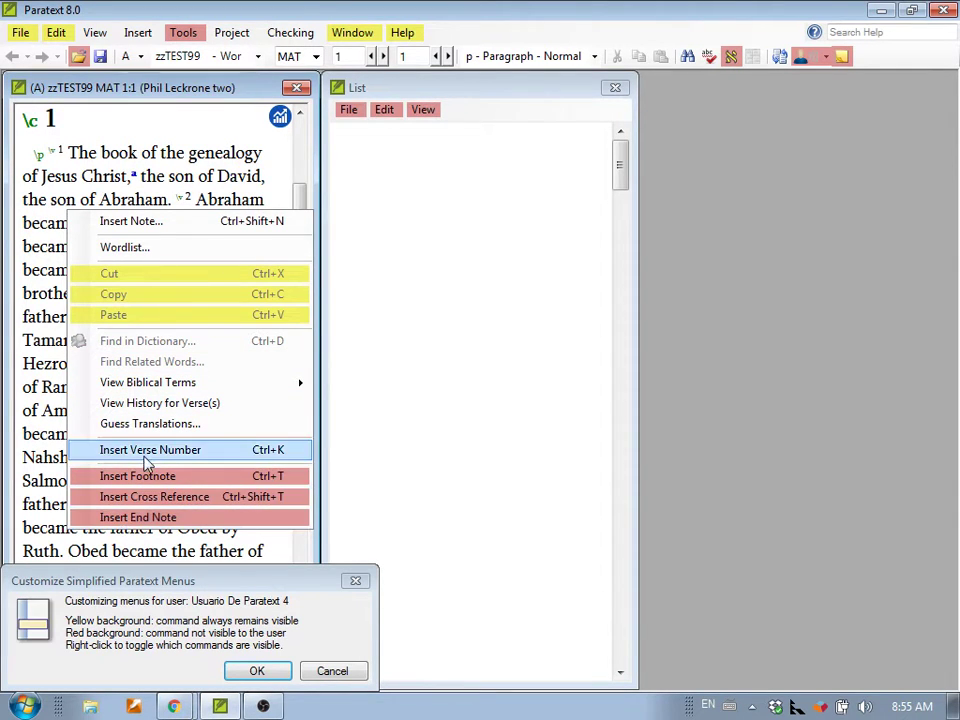
right_click(147, 452)
Hide Guess Translations, View History for Verse(s) and View Biblical Terms among the text's context commands, and accept the menu customization.
right_click(147, 428)
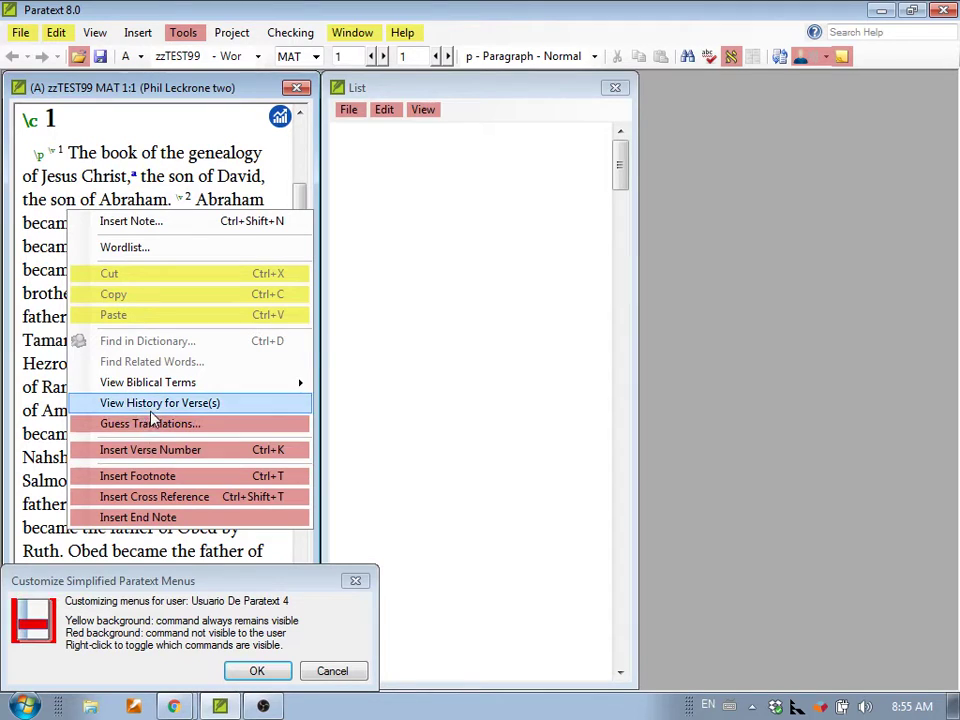
right_click(150, 403)
right_click(155, 392)
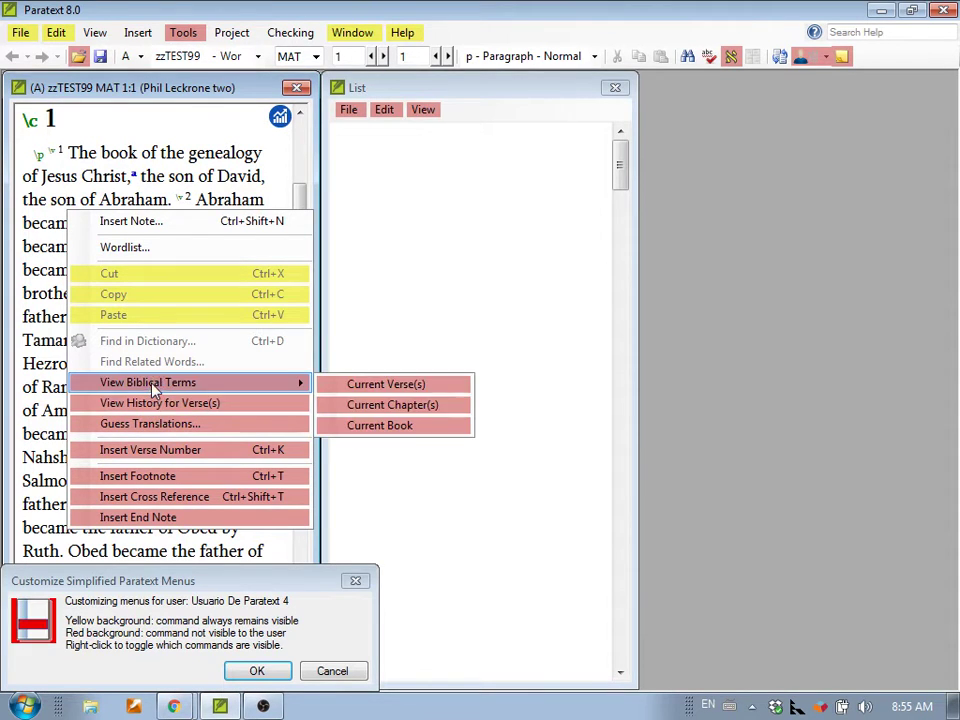
left_click(731, 222)
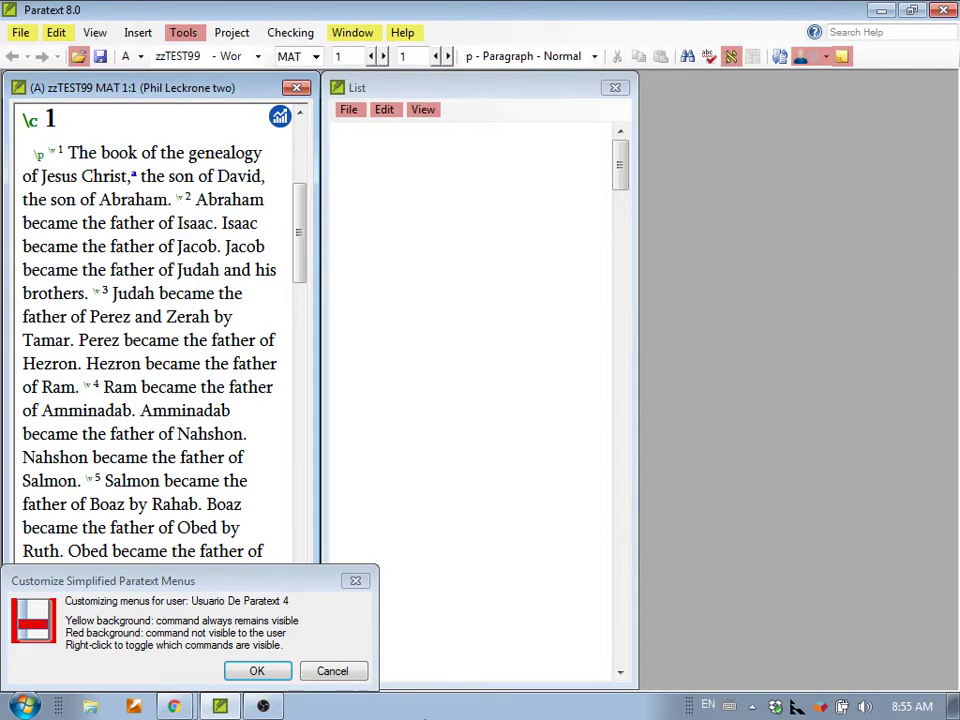
left_click(258, 671)
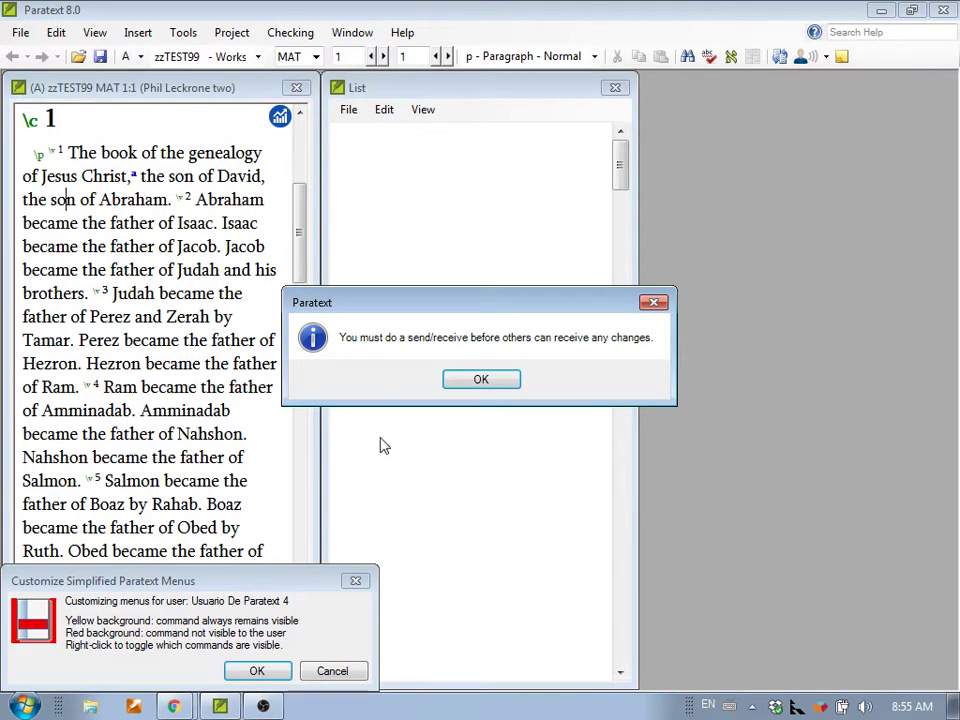
Send/receive the MWEBfT and zzJACU1 projects with the Internet Server, and dismiss the report of exchanged changes.
left_click(474, 384)
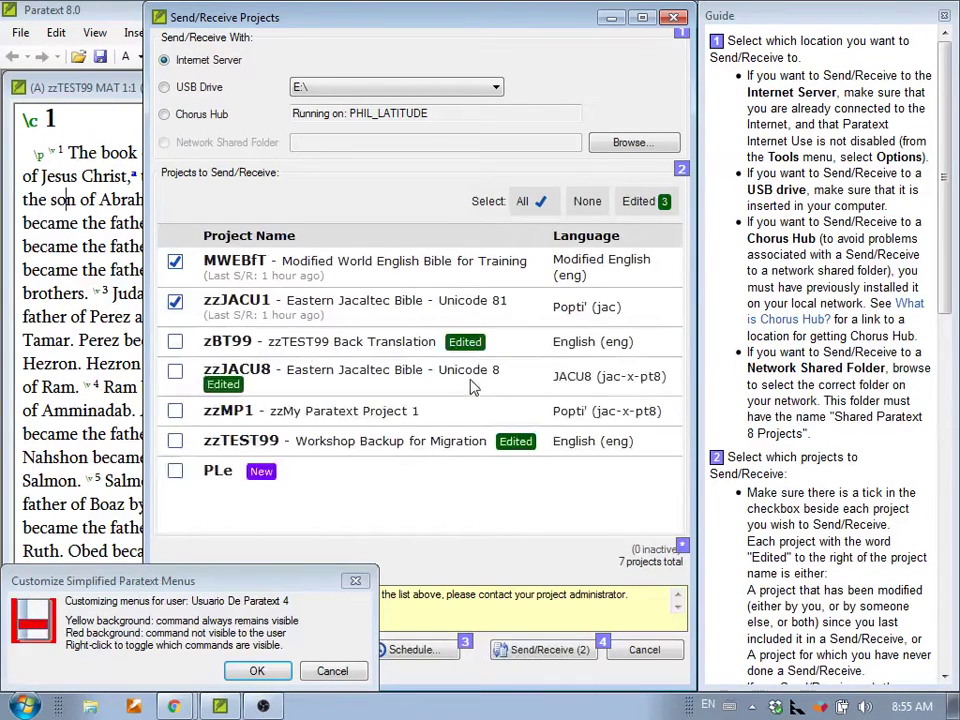
left_click(520, 649)
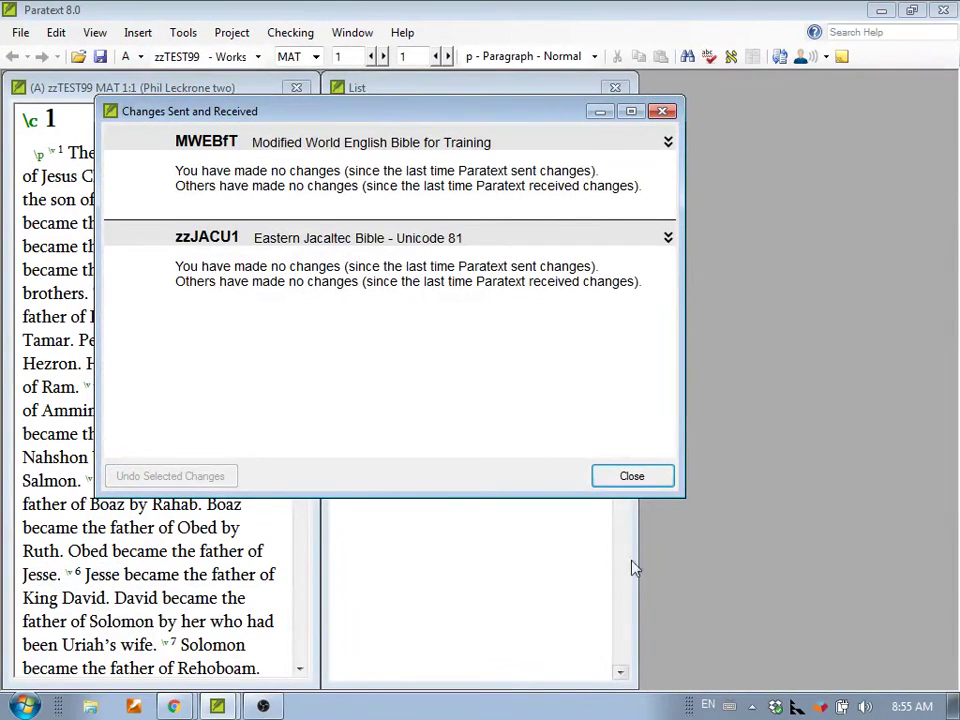
left_click(625, 480)
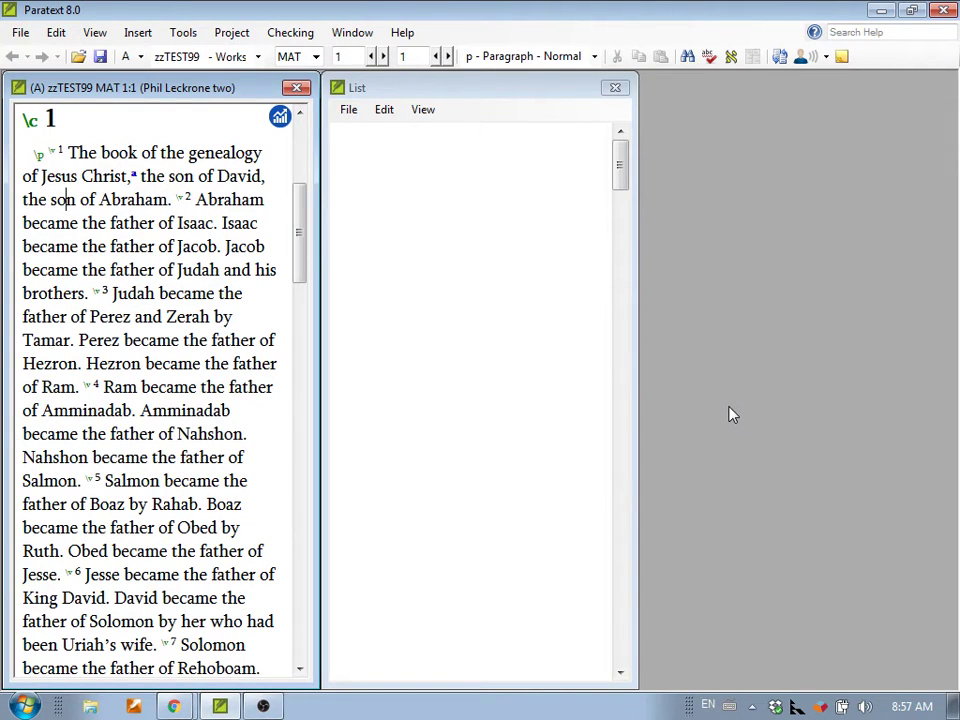
Check the window commands for Simplified Paratext Menus, in both the normal and extended lists, and return to the zzTEST99 text.
left_click(369, 38)
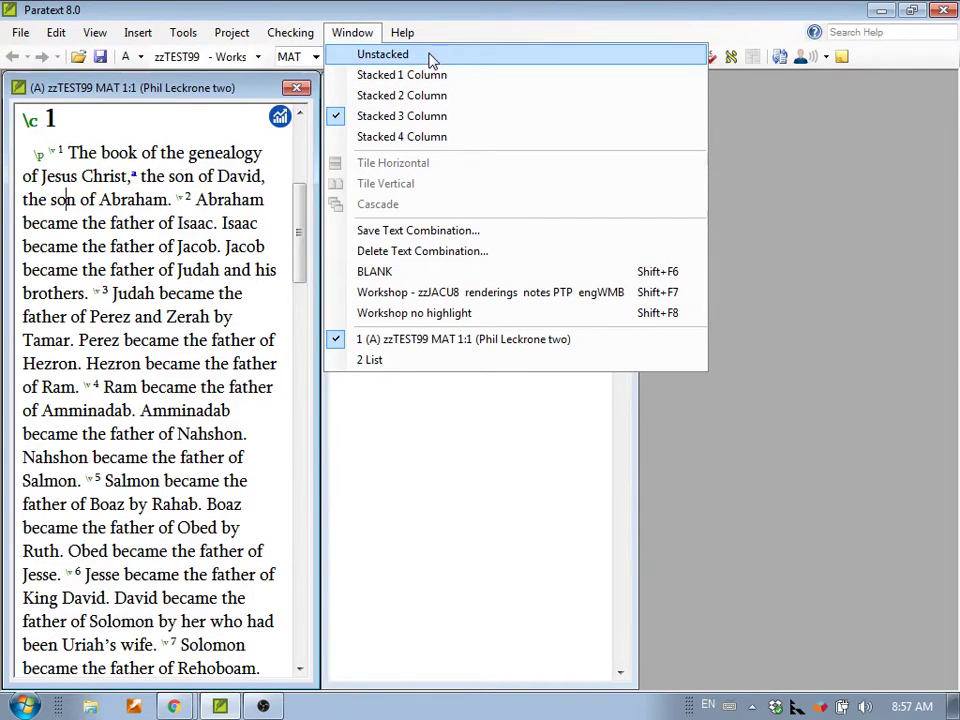
left_click(370, 37)
left_click(370, 37)
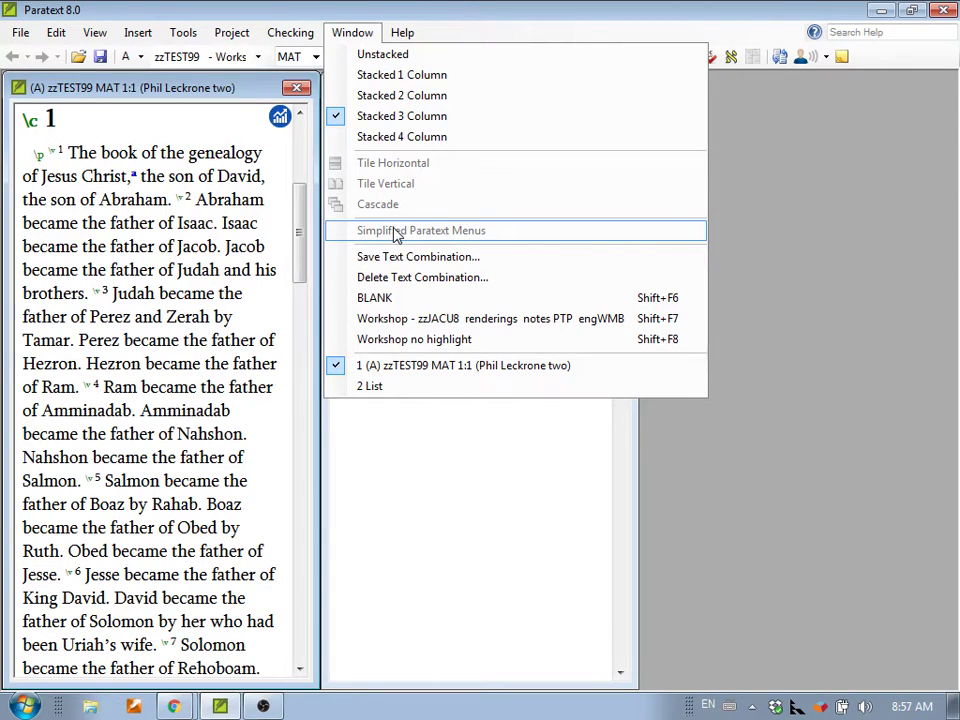
left_click(274, 219)
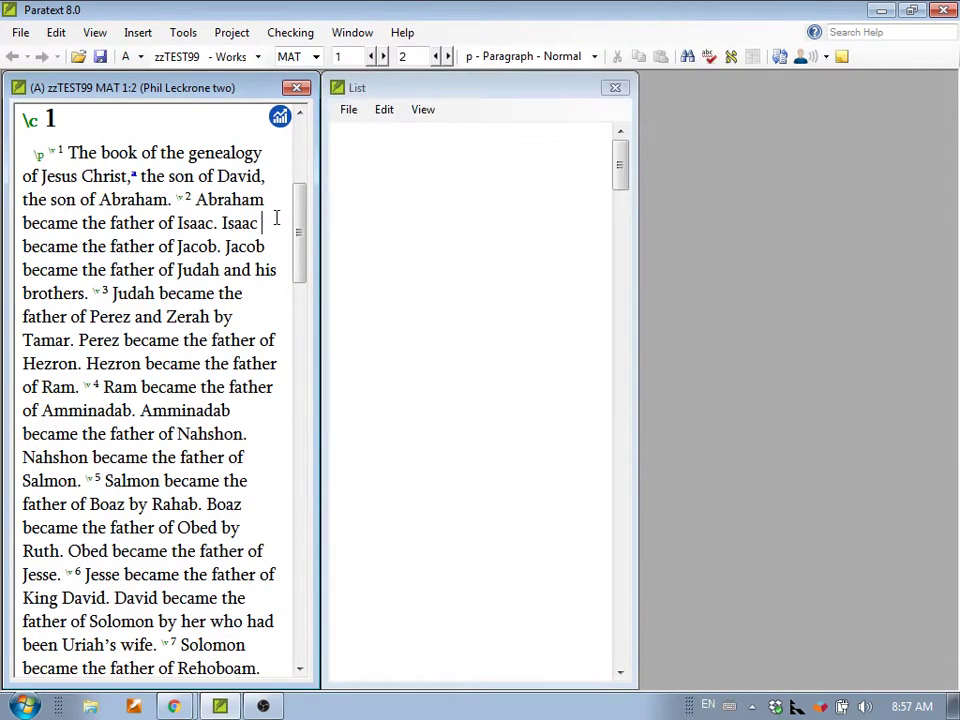
Start customizing the simplified Paratext menus for the second user in the user list.
left_click(184, 33)
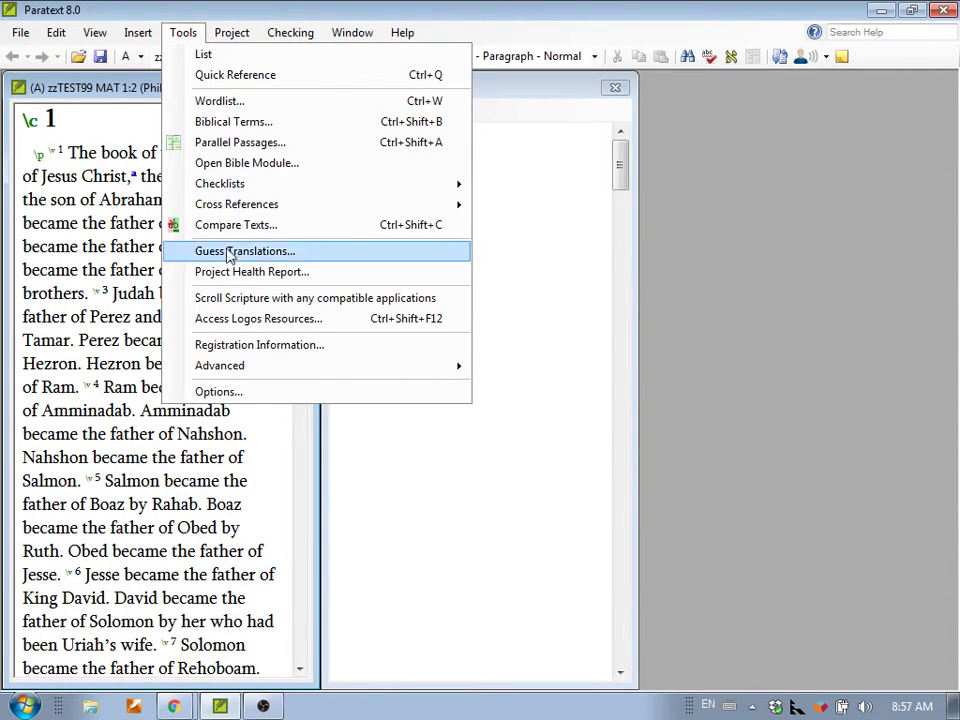
mouse_move(206, 378)
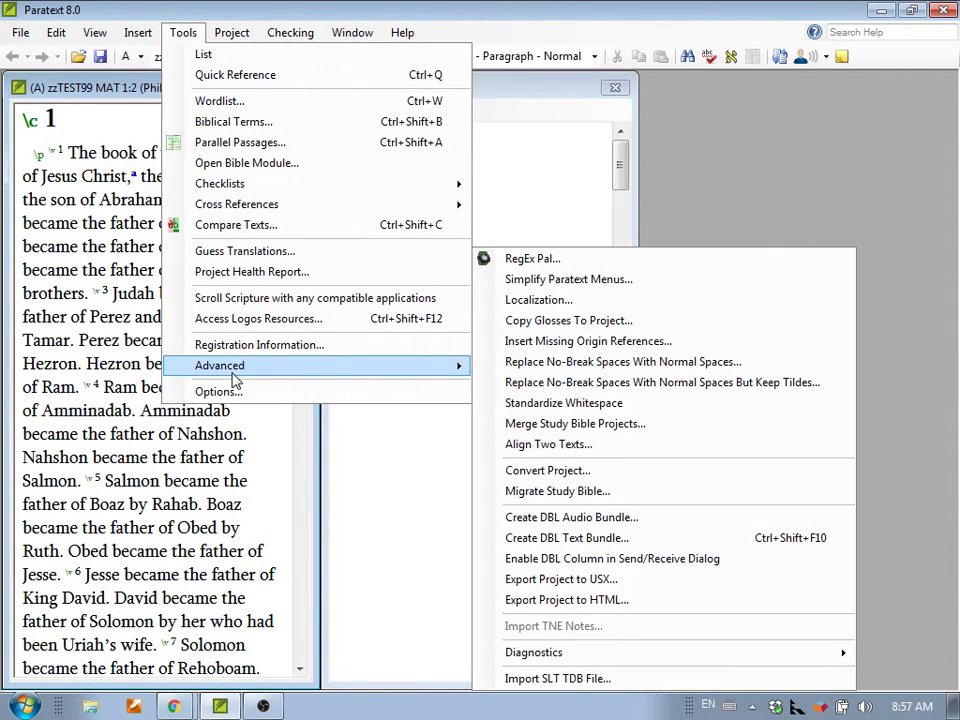
left_click(546, 283)
left_click(482, 298)
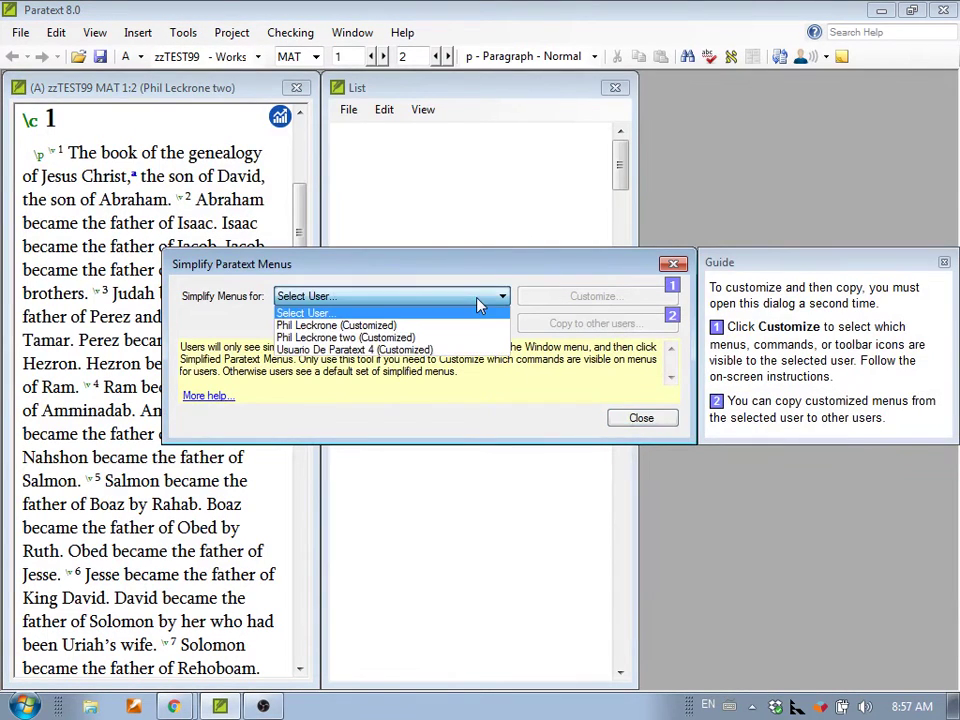
left_click(378, 338)
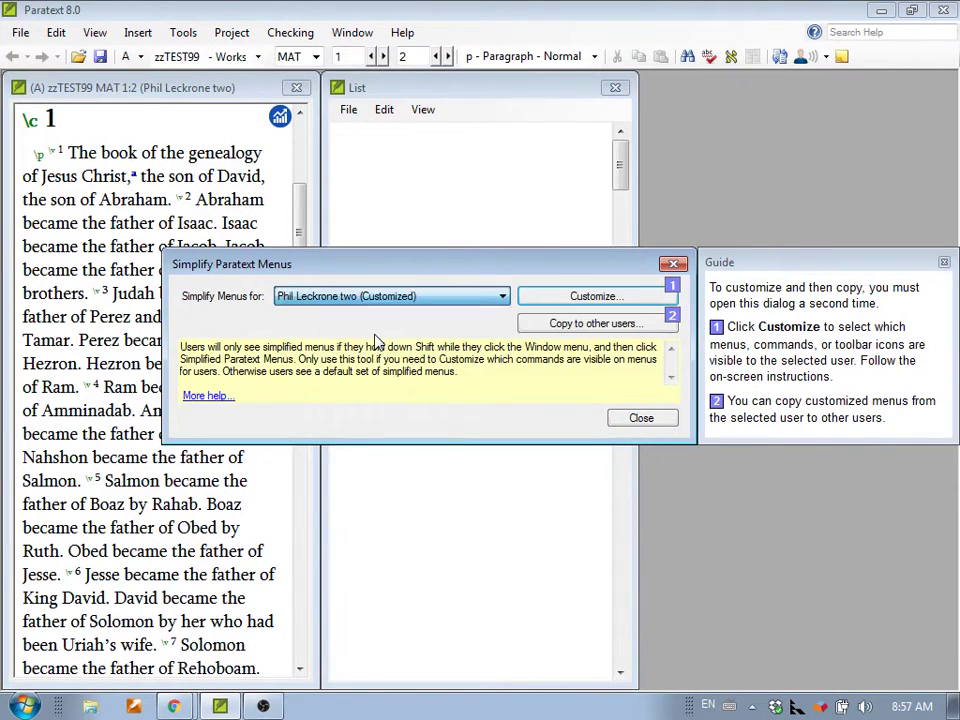
left_click(540, 300)
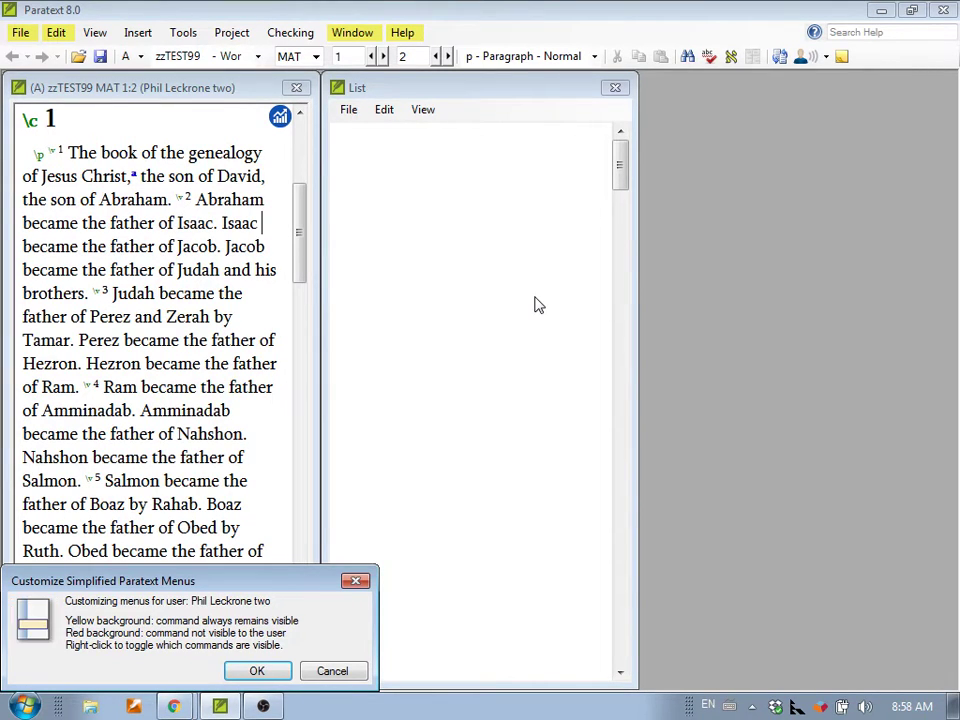
Hide the main View, Insert, Tools, Project and Checking command groups from the user.
right_click(95, 33)
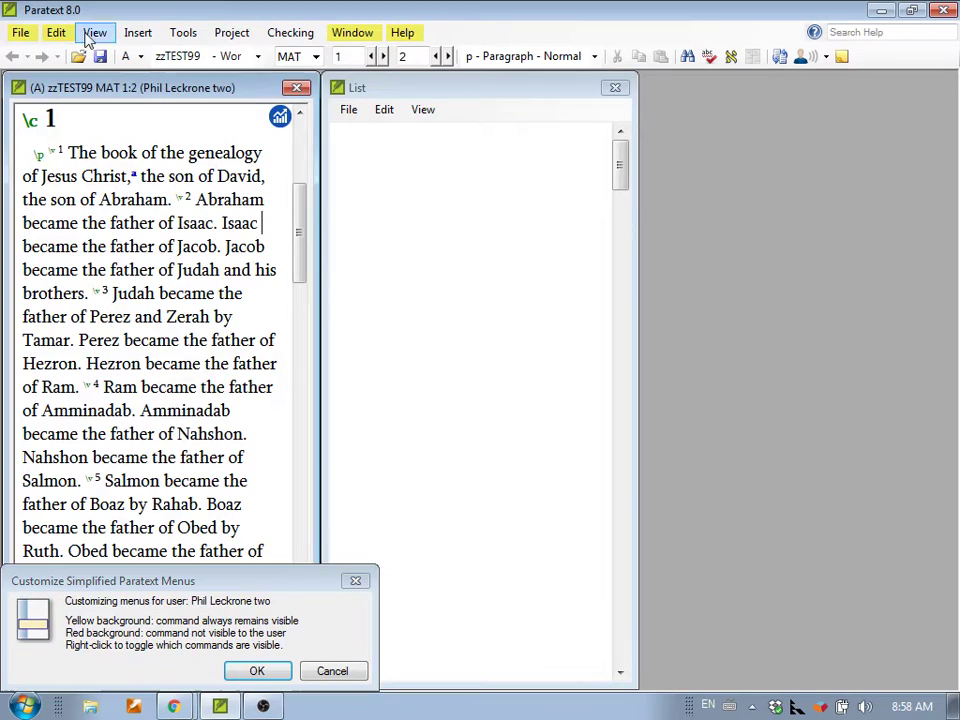
right_click(138, 33)
right_click(183, 33)
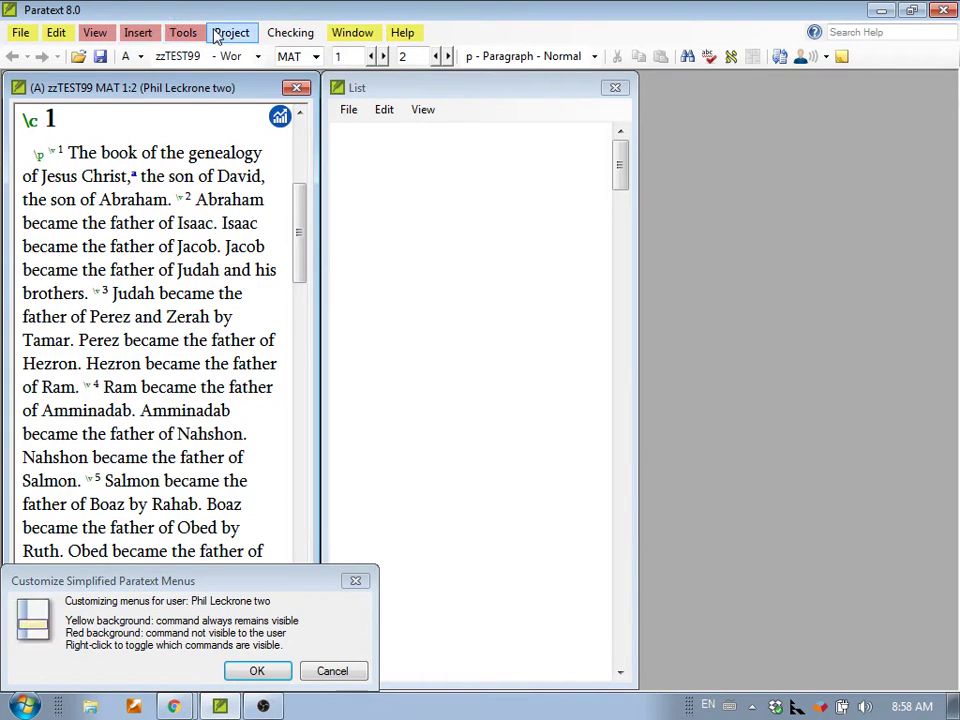
right_click(231, 33)
right_click(289, 33)
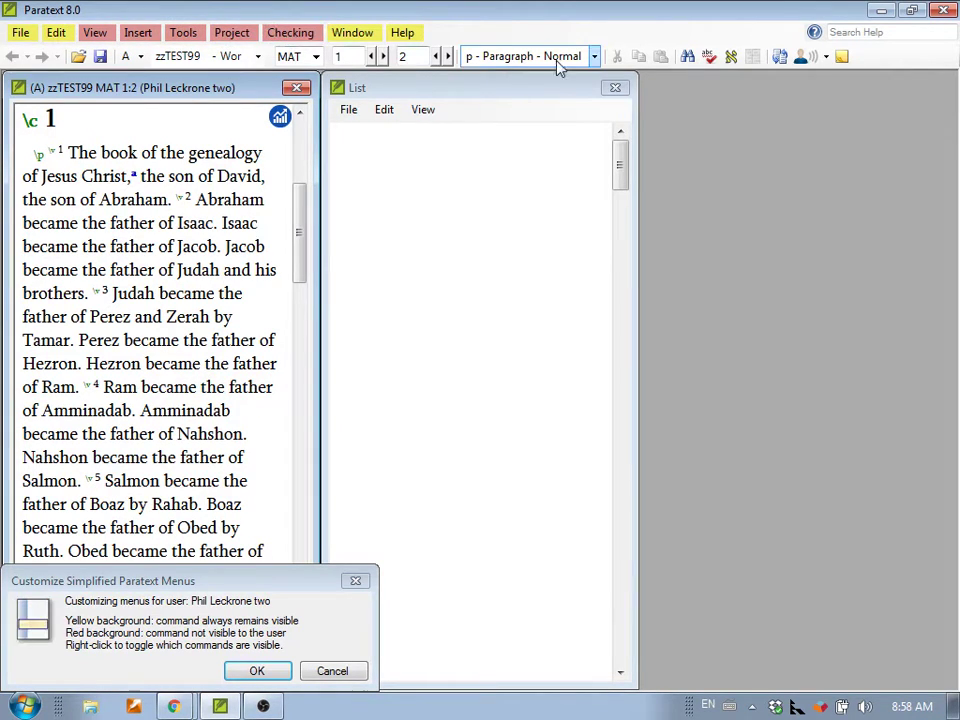
Hide the yellow note, Paratext Live, Send/Receive, aleph, Find, Paste, Copy and Cut shortcut icons from the user.
right_click(841, 56)
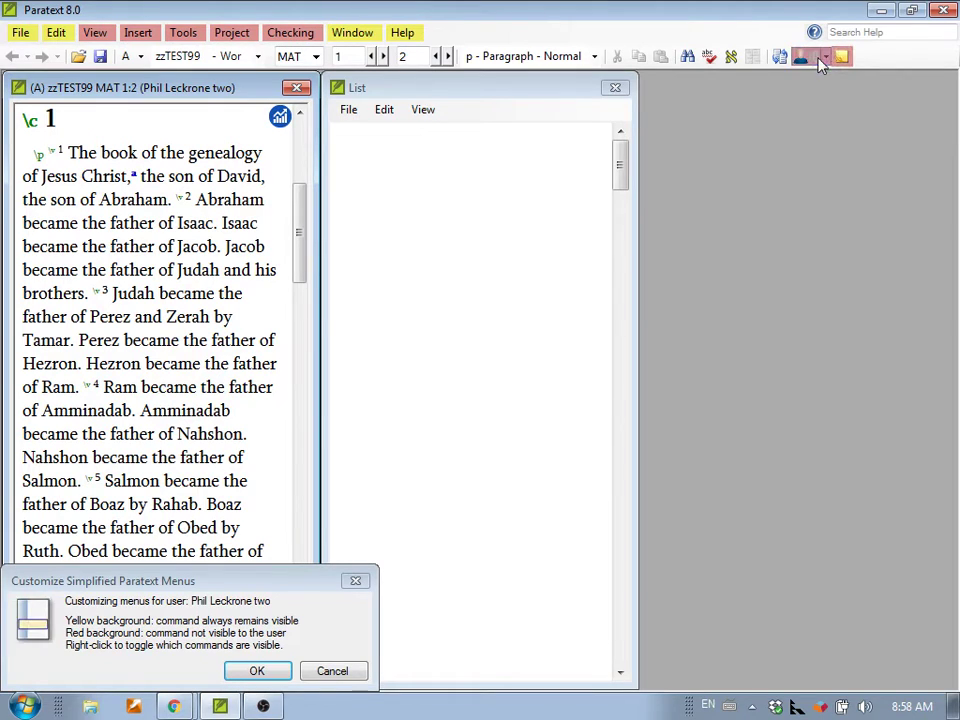
right_click(784, 58)
right_click(752, 57)
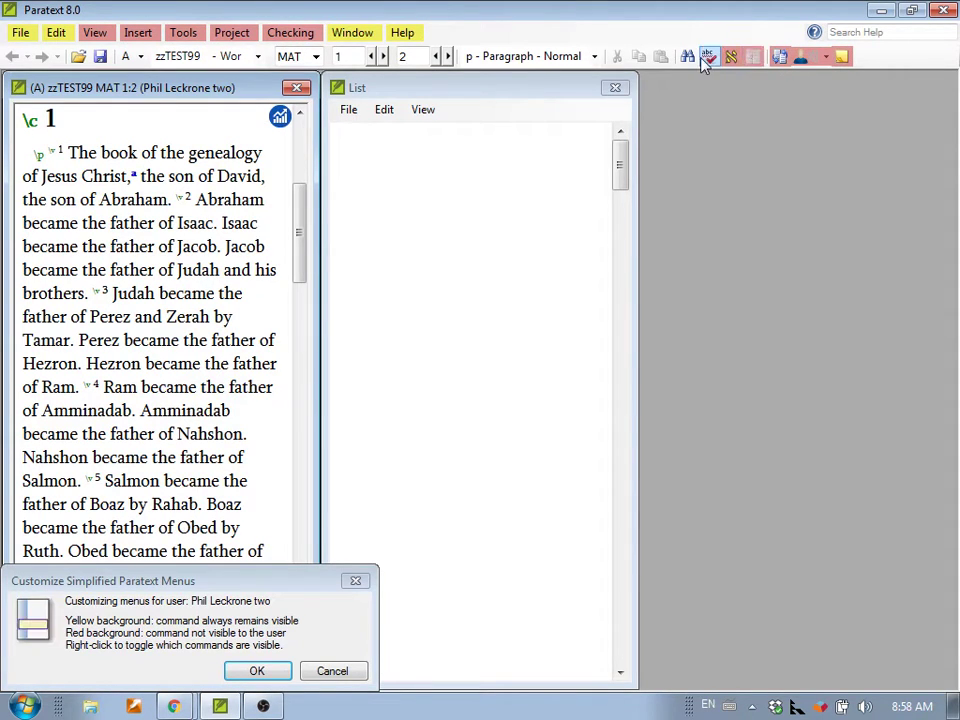
right_click(687, 57)
right_click(661, 57)
right_click(640, 57)
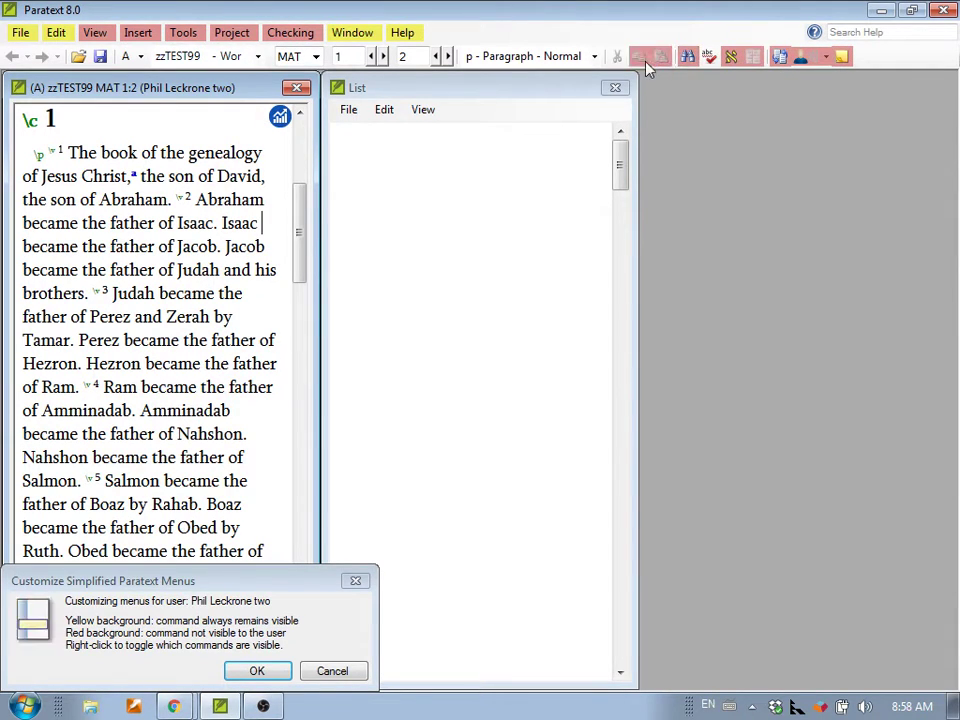
right_click(615, 58)
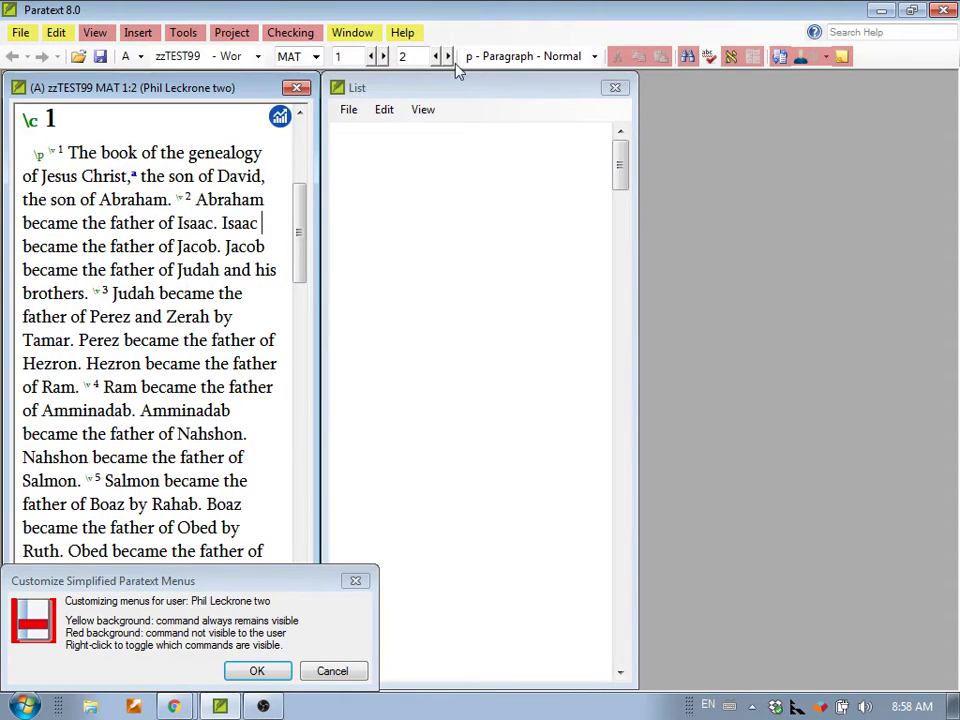
Hide New Project, Open Project/Resource, Close, Send/Receive Projects and the commands from Open Notes through Open Source Language Dictionary from the user.
left_click(20, 35)
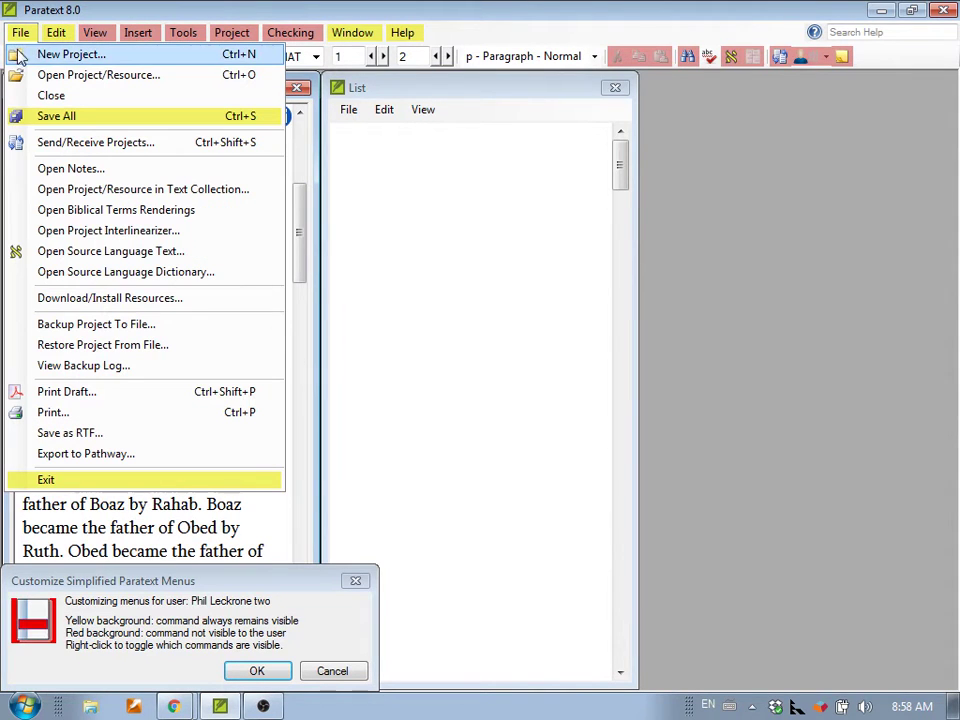
right_click(47, 96)
right_click(62, 142)
right_click(64, 168)
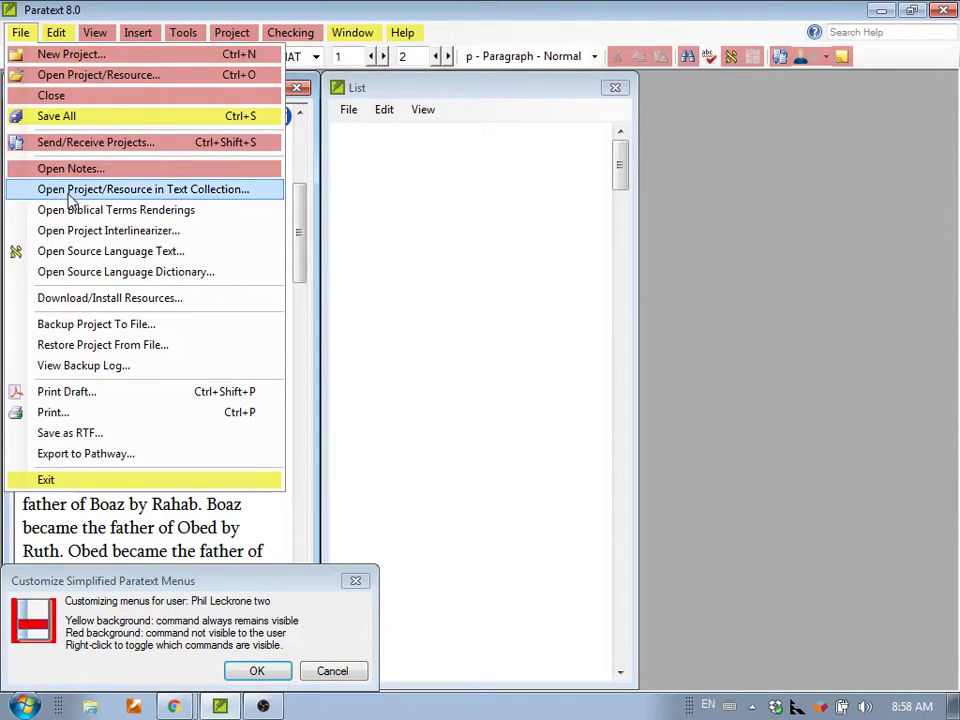
right_click(66, 189)
right_click(72, 213)
right_click(72, 232)
right_click(72, 252)
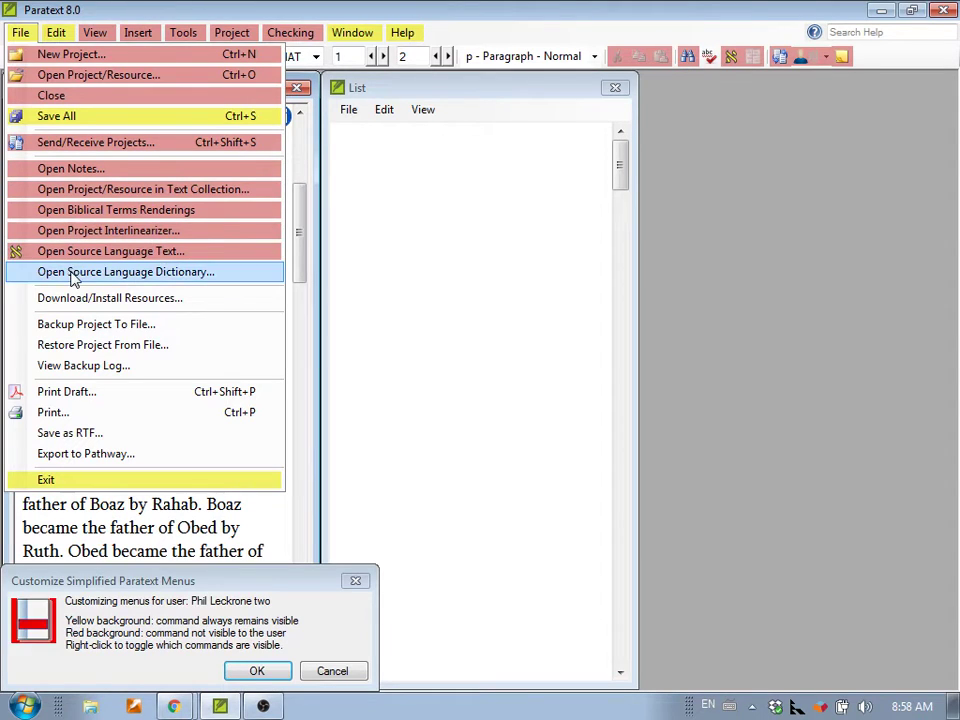
right_click(72, 272)
Hide Download/Install Resources, the project backup, restore and backup log commands, both print commands, Save as RTF and Export to Pathway from the user.
right_click(72, 298)
right_click(72, 324)
right_click(75, 345)
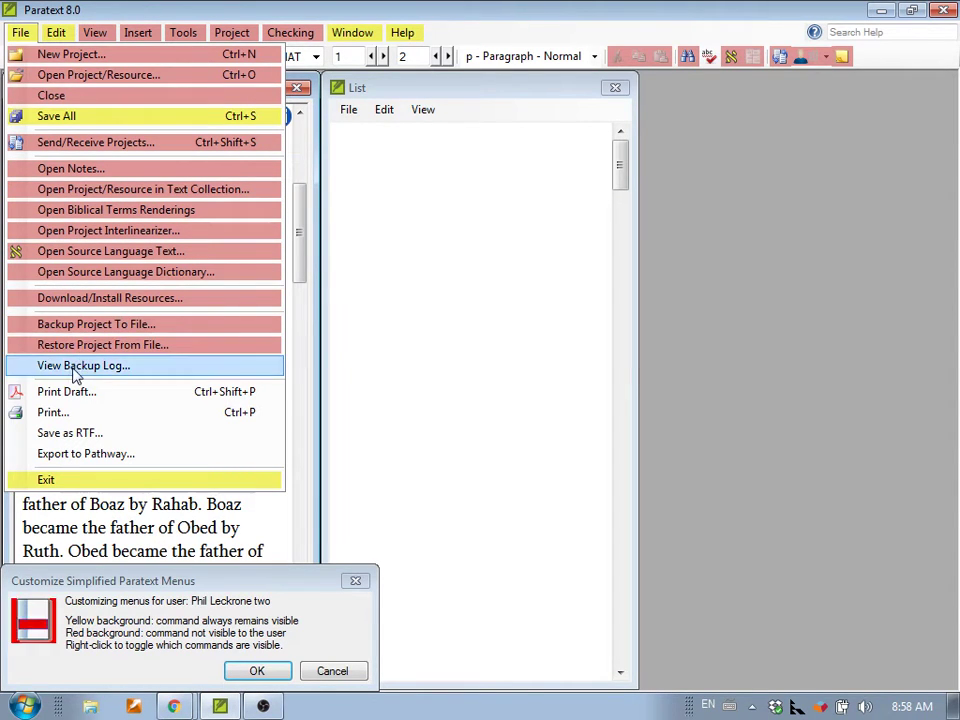
right_click(75, 366)
right_click(72, 412)
right_click(70, 432)
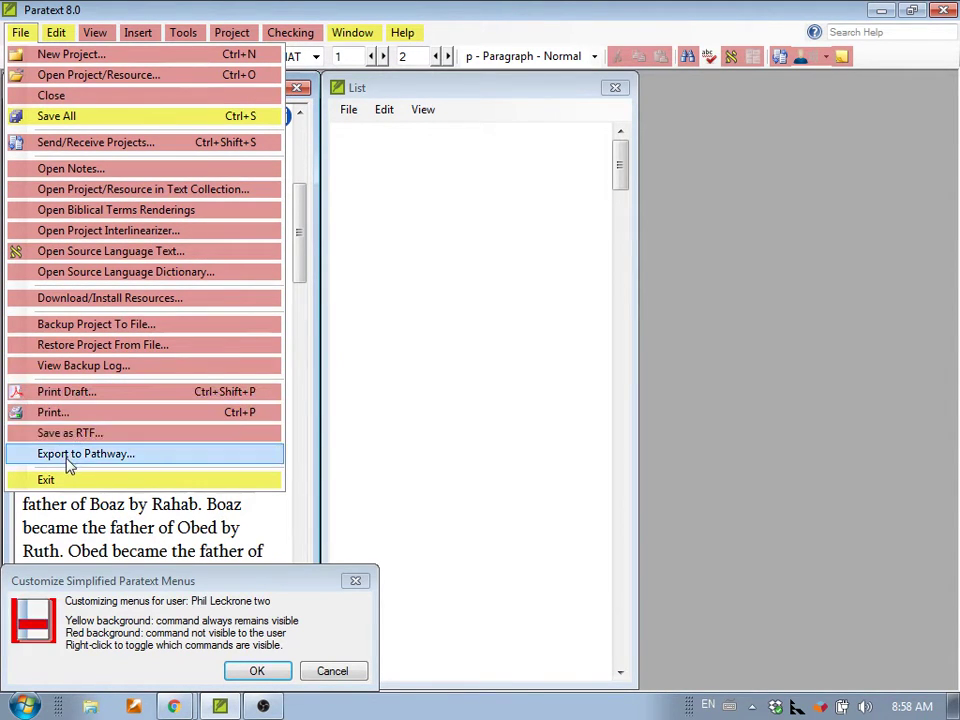
right_click(71, 453)
Hide Undo, Redo, Replace, Find in Dictionary, Find Related Words and Show Unicode Value among the editing commands.
mouse_move(56, 32)
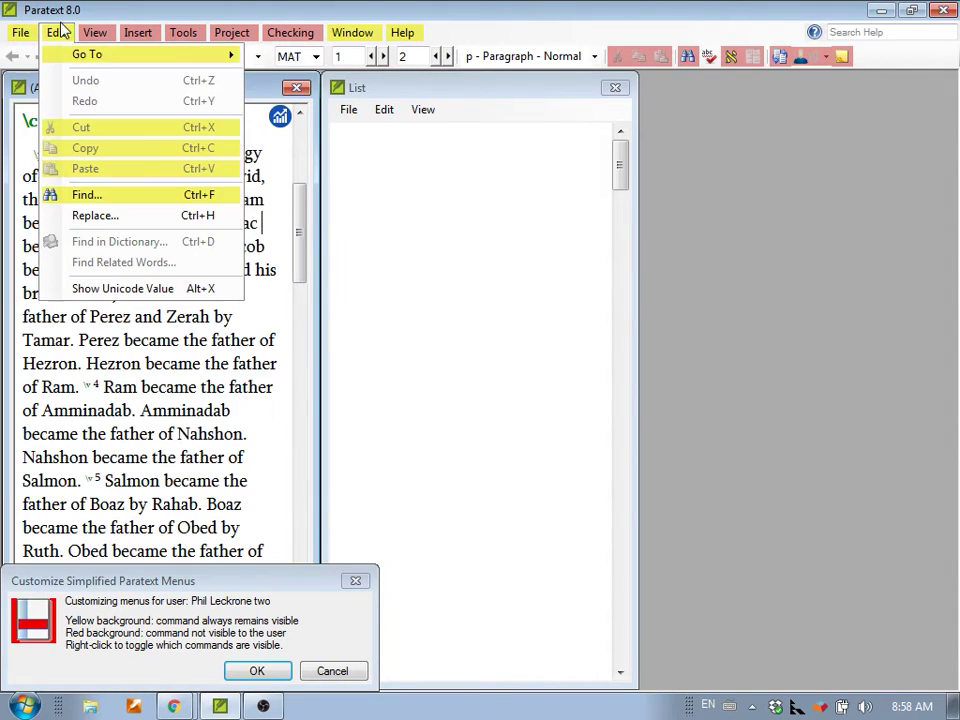
right_click(74, 82)
right_click(76, 101)
right_click(81, 215)
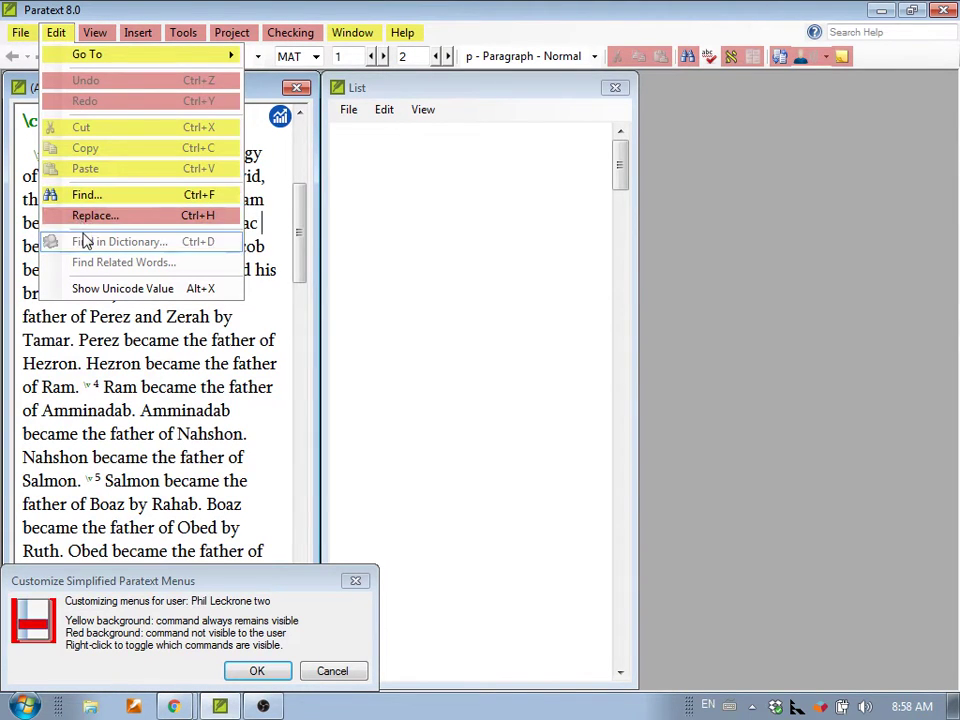
right_click(82, 241)
right_click(90, 263)
right_click(126, 290)
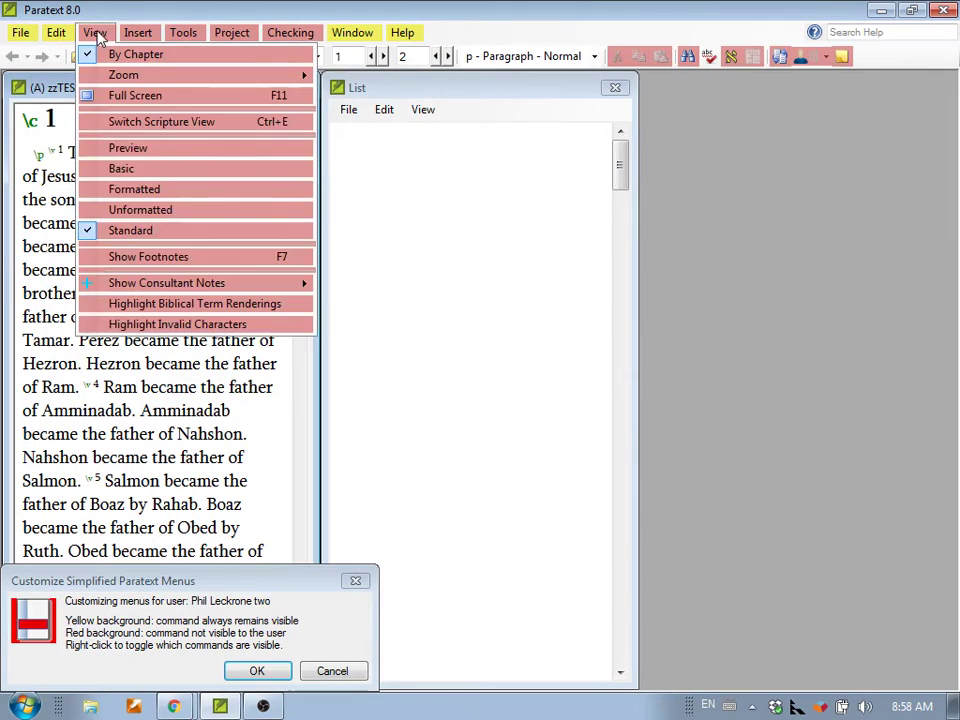
Hide the Unstacked, Stacked 1 Column, Stacked 2 Column and Stacked 4 Column window layouts from the user.
left_click(95, 32)
left_click(360, 32)
right_click(360, 55)
right_click(362, 75)
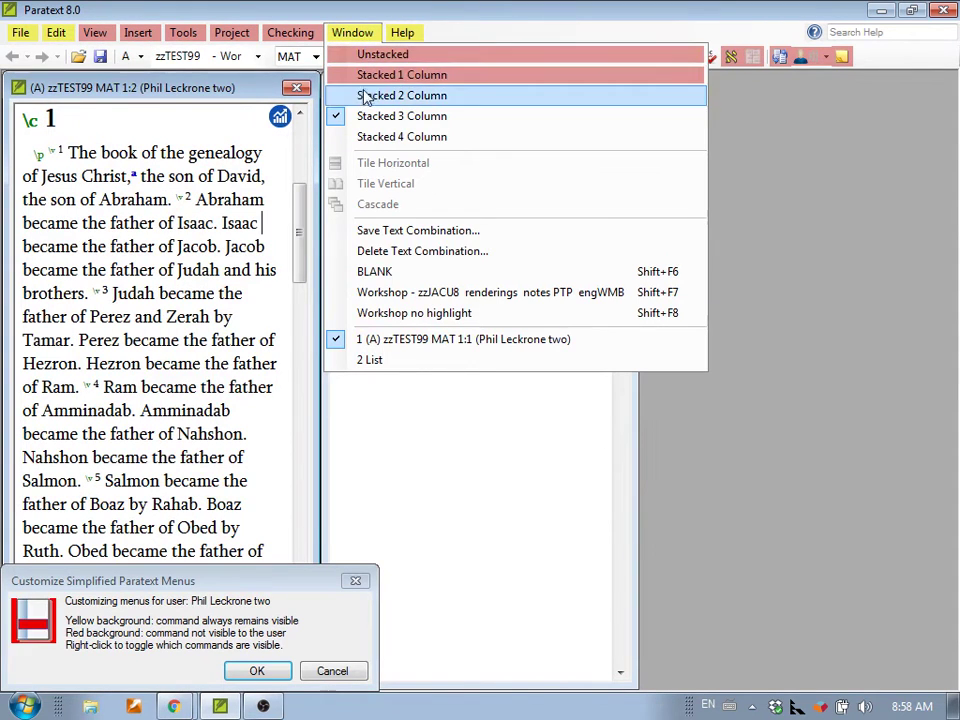
right_click(366, 96)
right_click(368, 137)
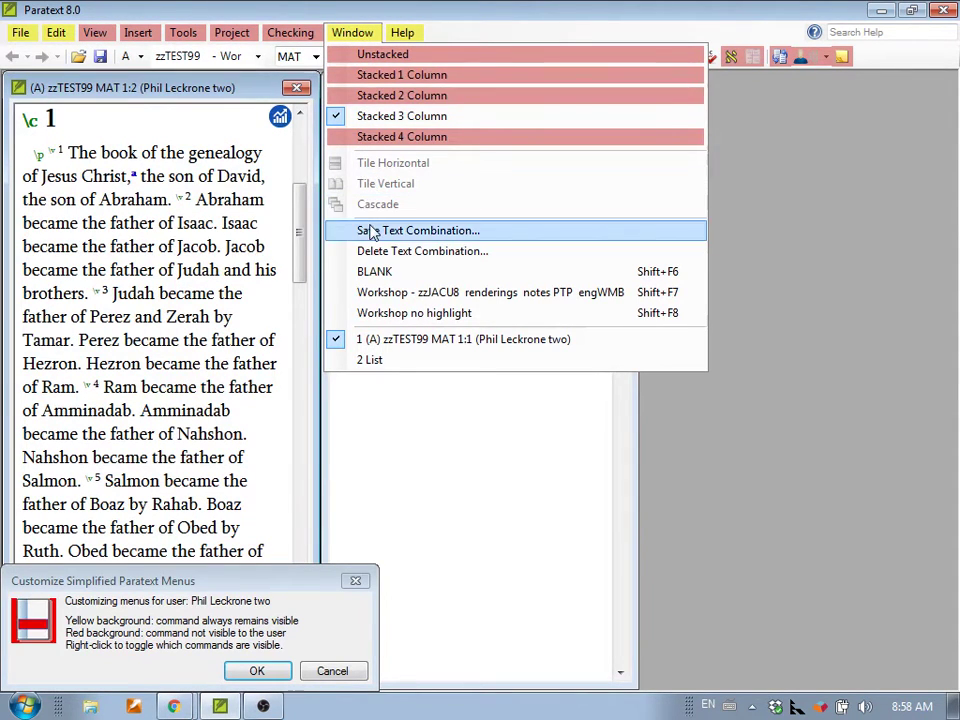
Hide Save Text Combination, Delete Text Combination and the BLANK and two Workshop text combinations from the user.
right_click(368, 230)
right_click(370, 251)
right_click(372, 271)
right_click(375, 292)
right_click(378, 313)
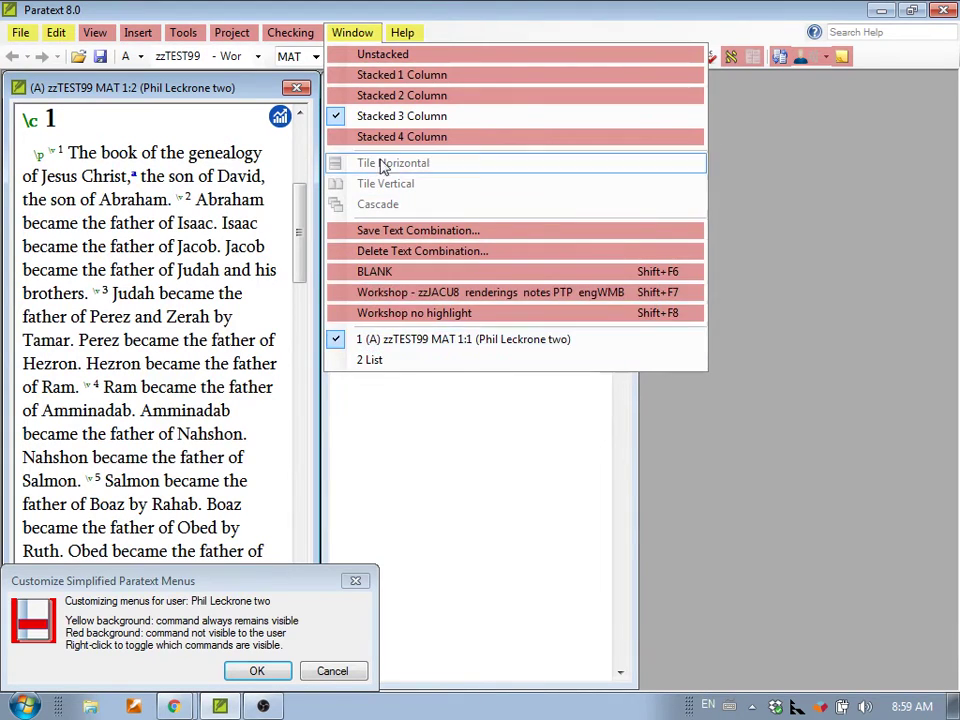
Hide Report a Problem, Make a Suggestion, Start Remote Support and Automatically Update Paratext among the help commands.
mouse_move(396, 31)
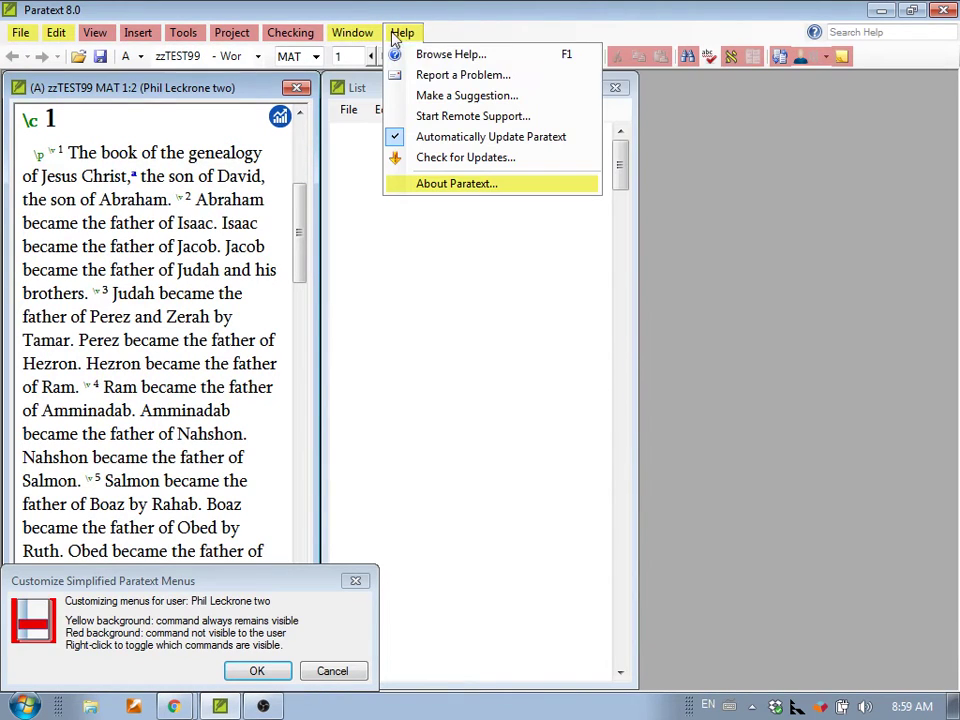
right_click(421, 77)
right_click(425, 96)
right_click(428, 116)
right_click(430, 137)
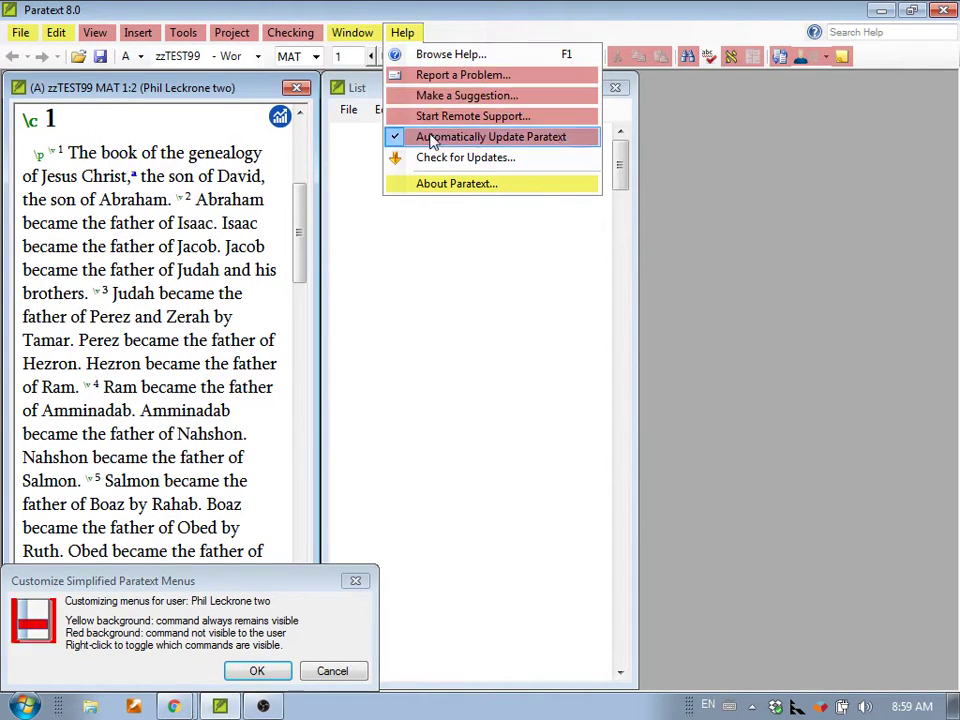
Hide Insert Note, Wordlist, Find in Dictionary, Find Related Words, View Biblical Terms, View History for Verse(s) and Guess Translations among the zzTEST99 text's context commands.
right_click(226, 157)
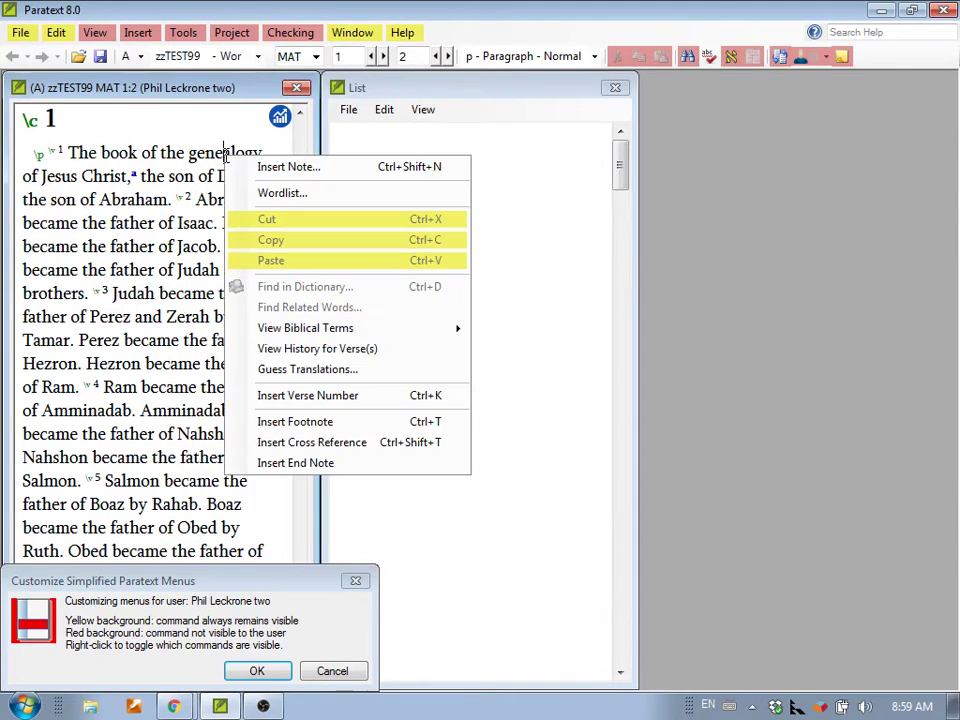
right_click(282, 167)
right_click(263, 194)
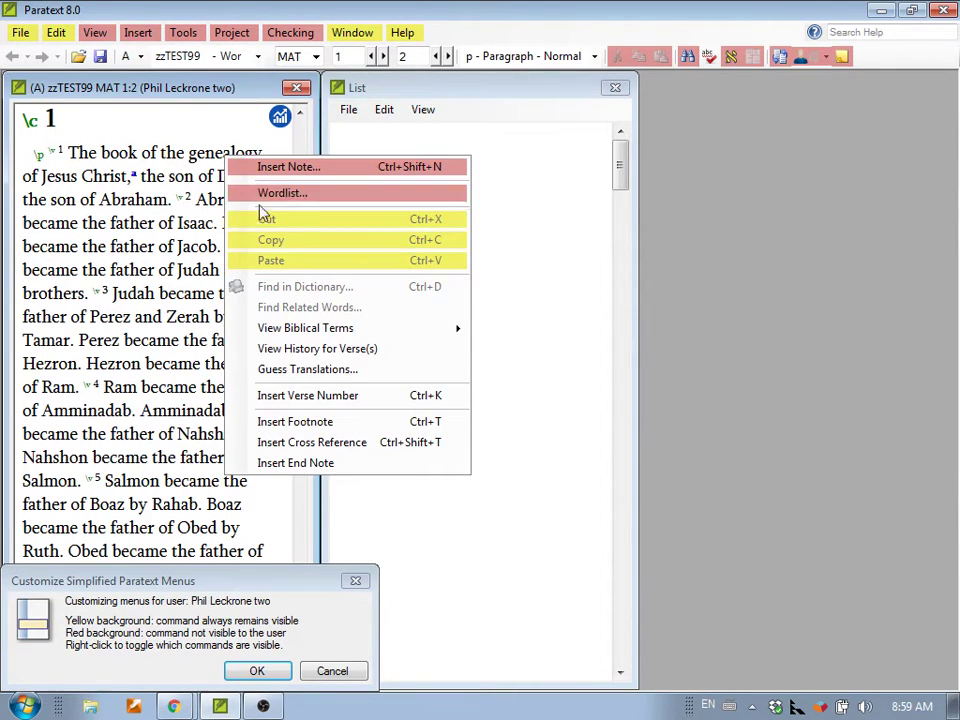
right_click(268, 287)
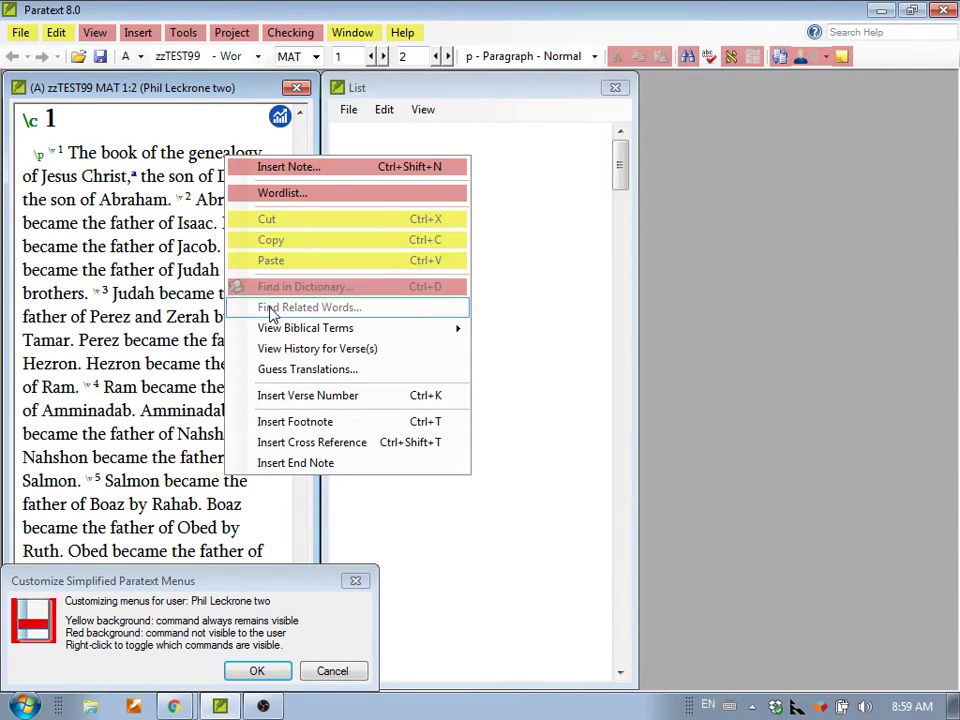
right_click(259, 313)
right_click(272, 329)
right_click(276, 349)
right_click(292, 370)
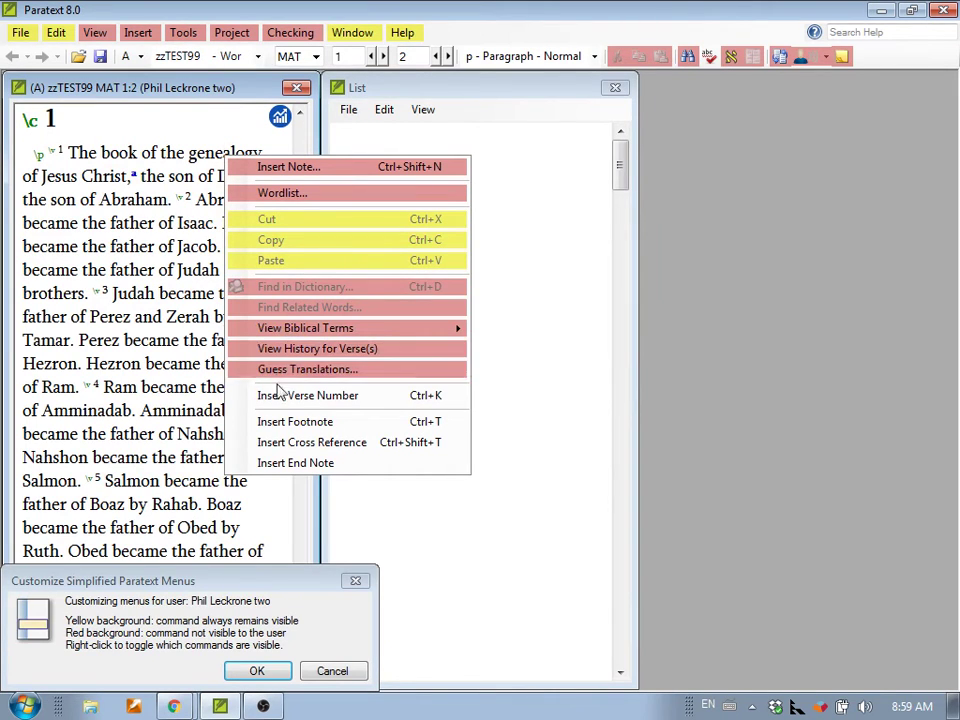
Hide Insert Verse Number, Insert Footnote, Insert Cross Reference and Insert End Note among the zzTEST99 text's context commands.
right_click(292, 396)
right_click(291, 422)
right_click(300, 443)
right_click(295, 463)
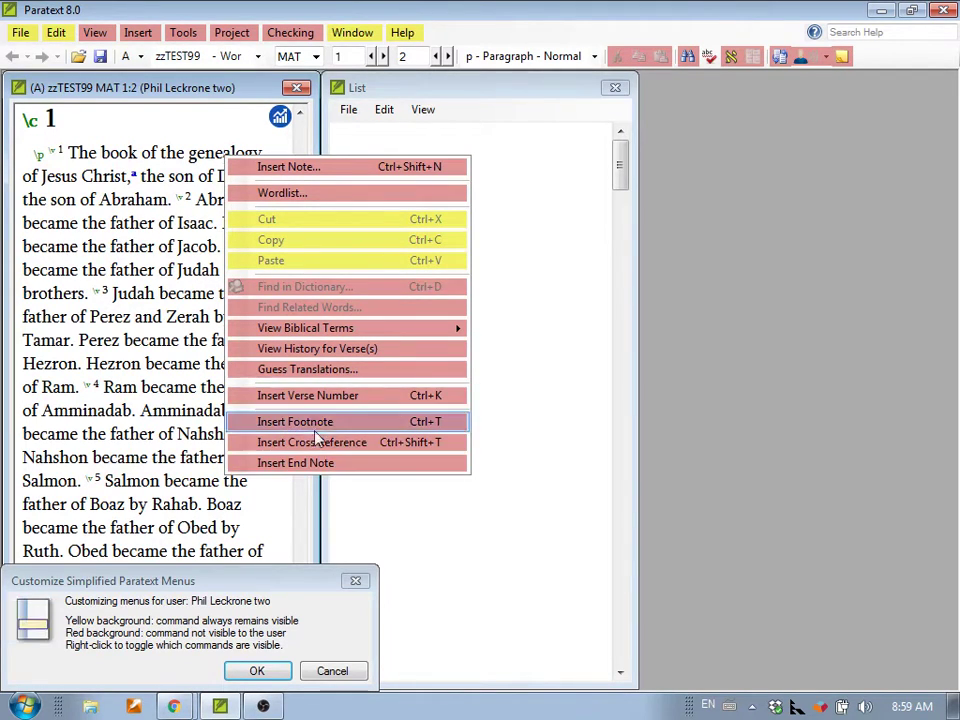
left_click(150, 362)
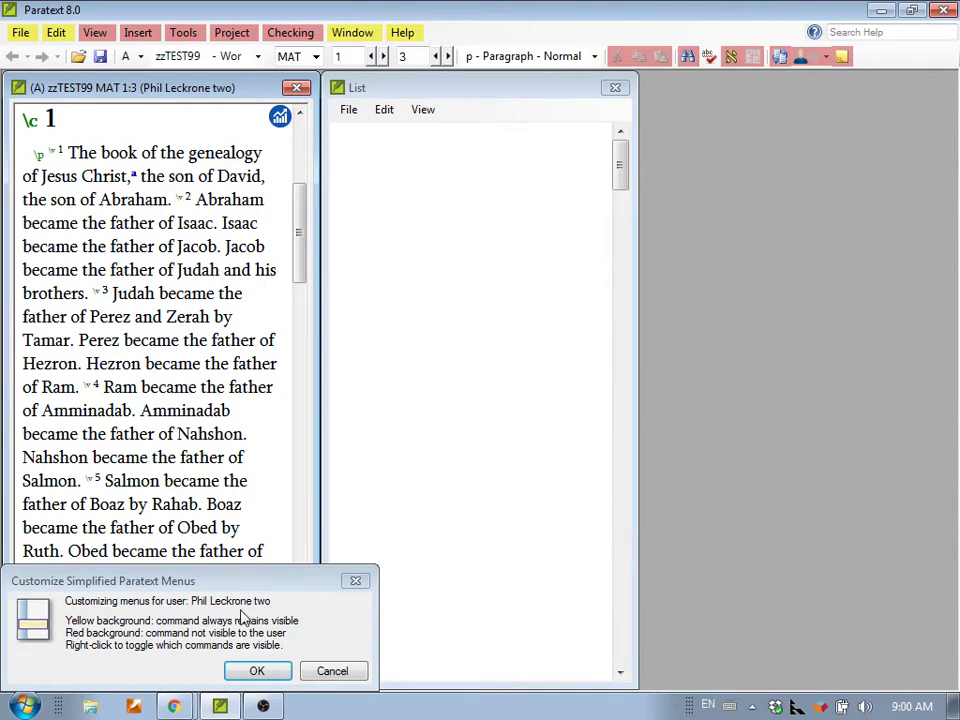
Save the customized simplified menus and send/receive the MWEBfT and zzJACU1 projects through the Internet Server.
left_click(257, 672)
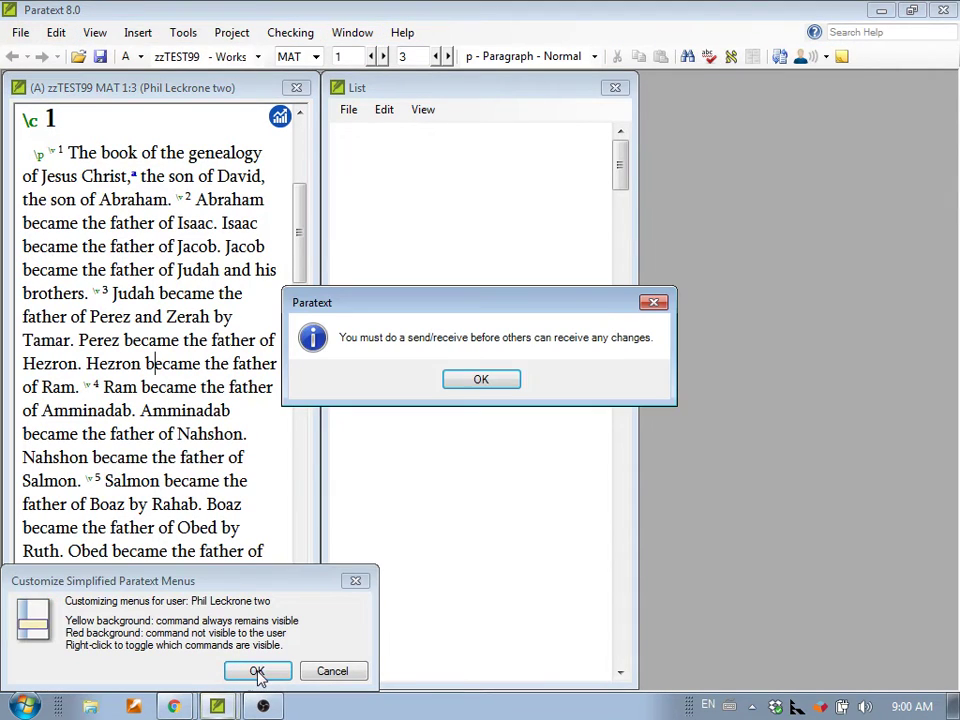
left_click(481, 388)
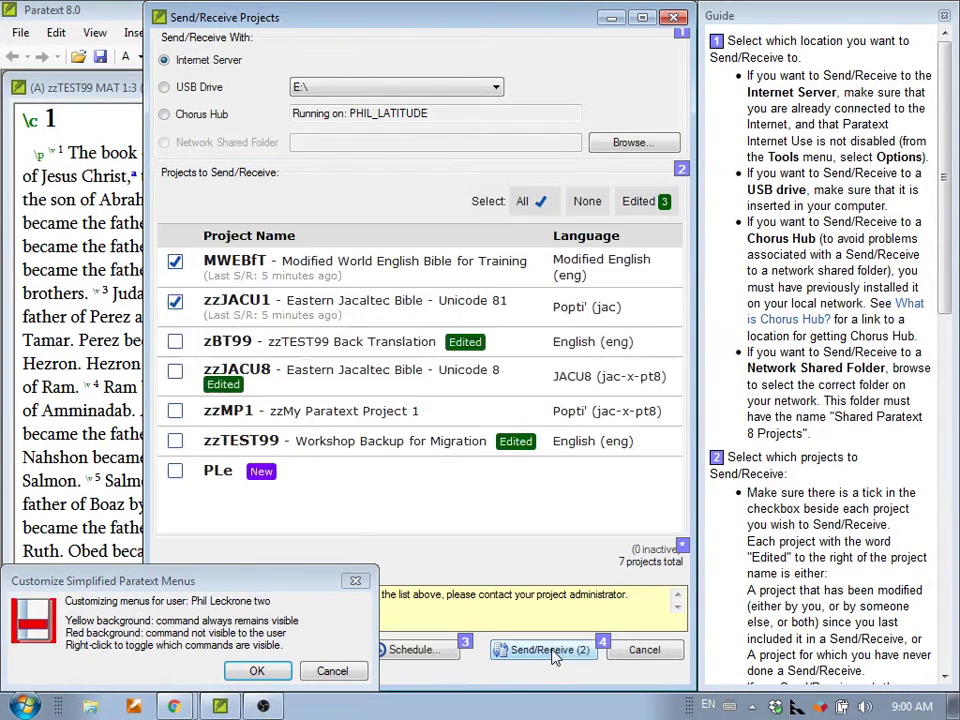
left_click(555, 650)
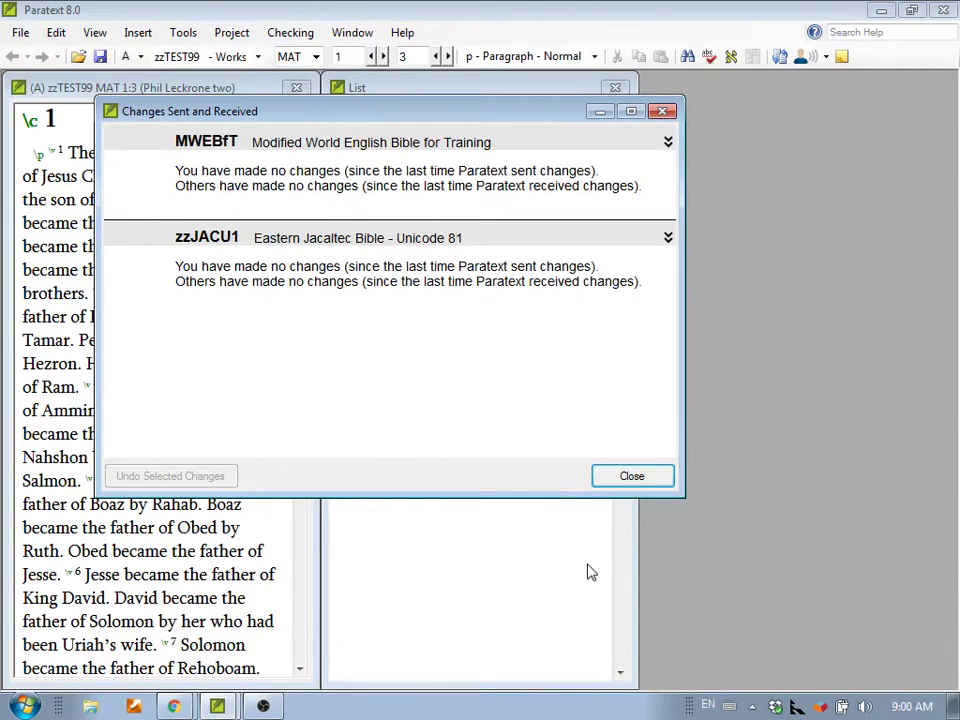
left_click(630, 477)
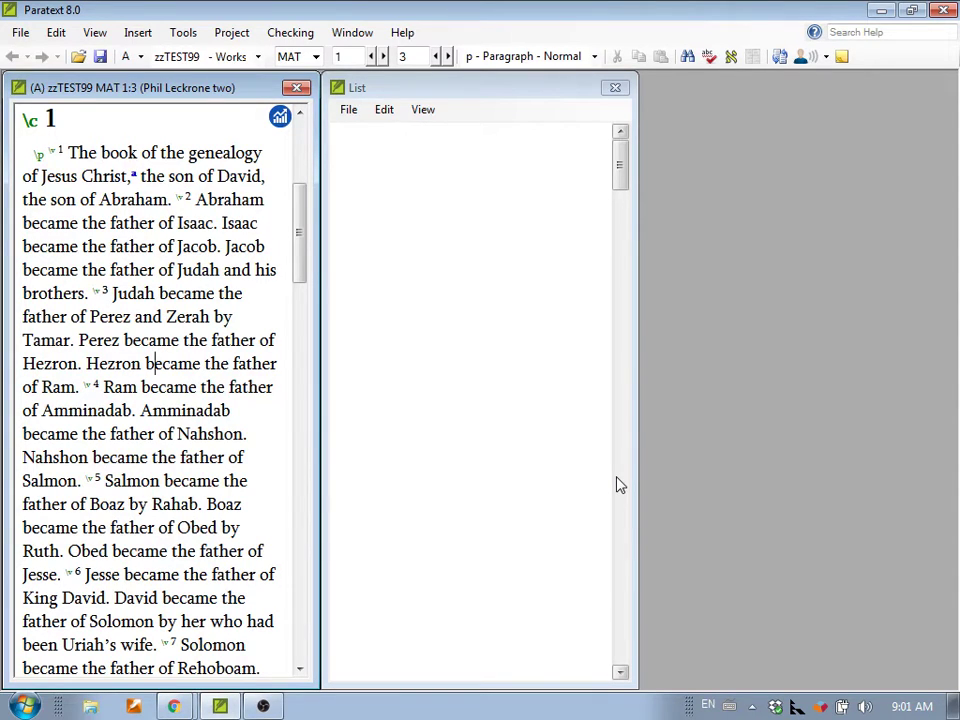
Turn on Simplified Paratext Menus and dismiss the information message.
left_click(352, 33)
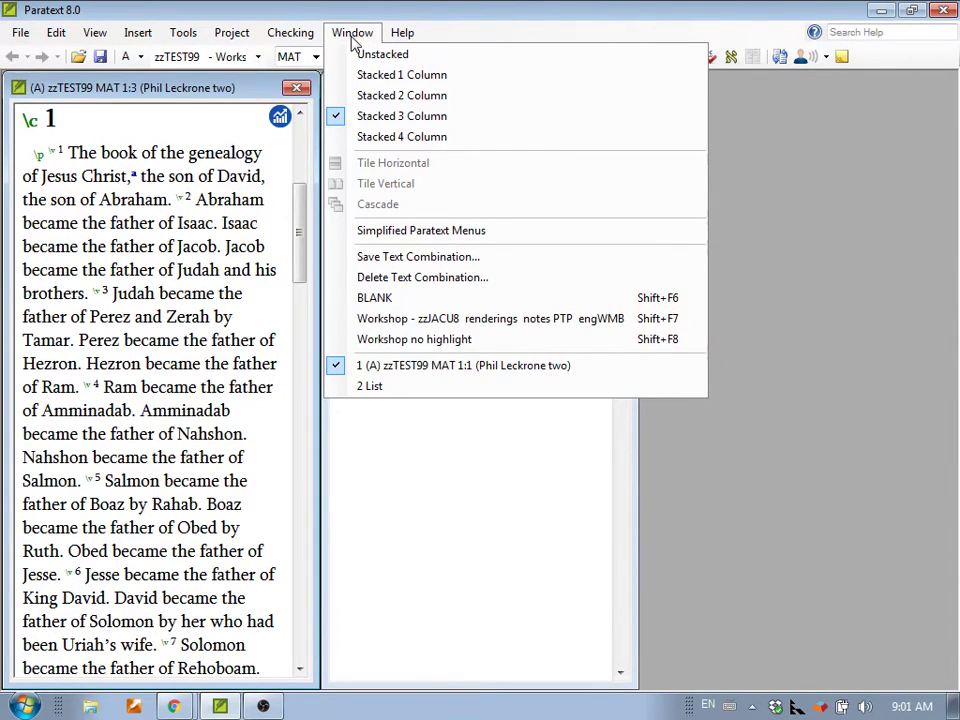
left_click(427, 233)
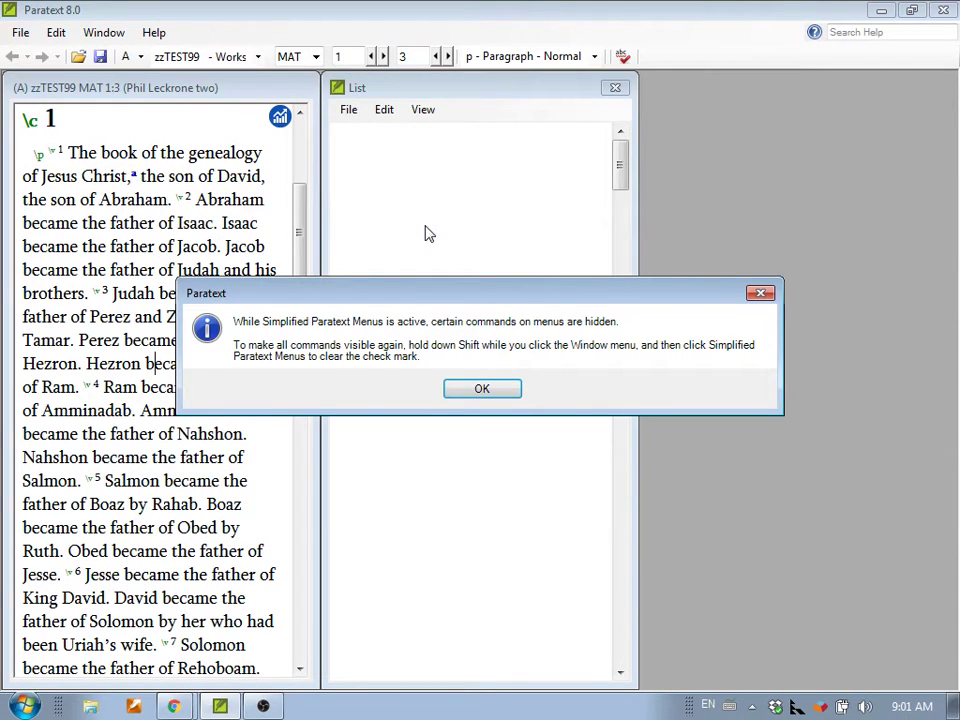
left_click(498, 392)
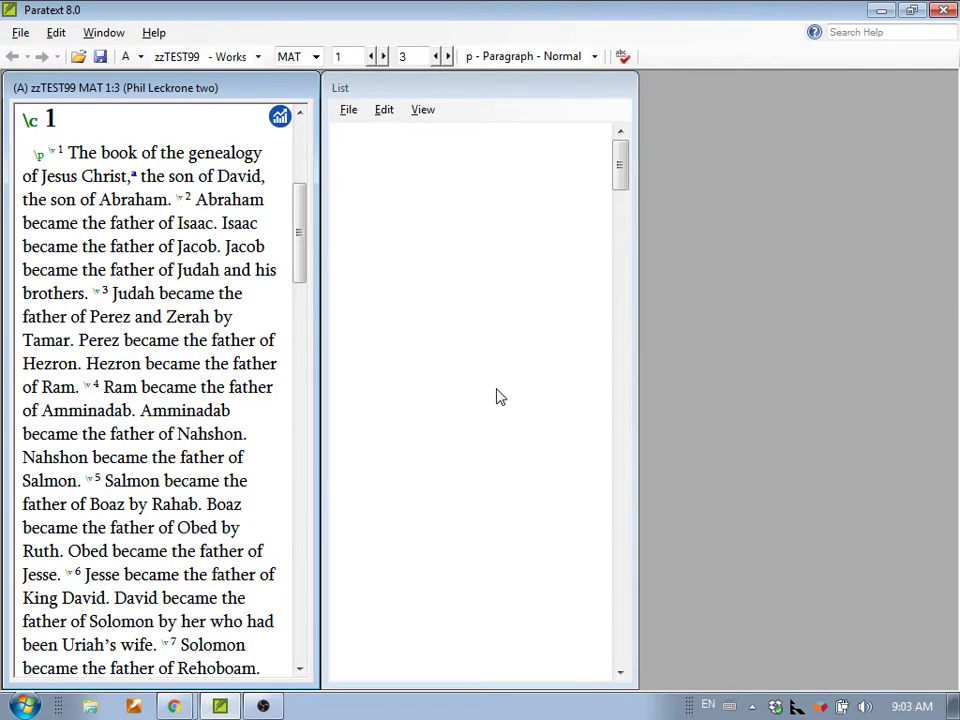
Turn off Simplified Paratext Menus and dismiss the restart message.
key("alt")
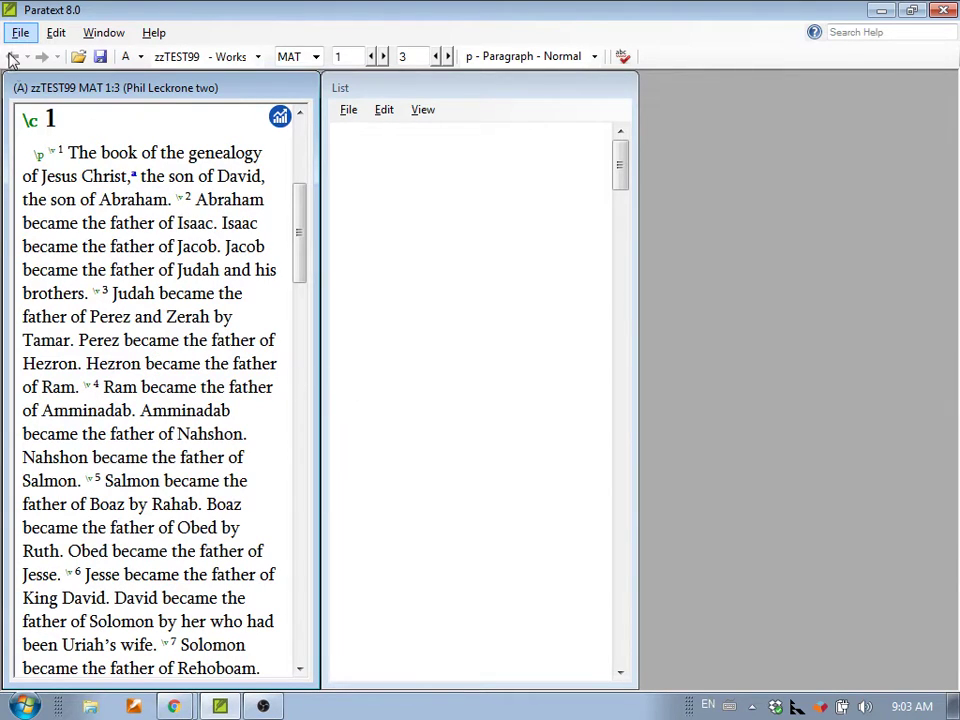
left_click(95, 34)
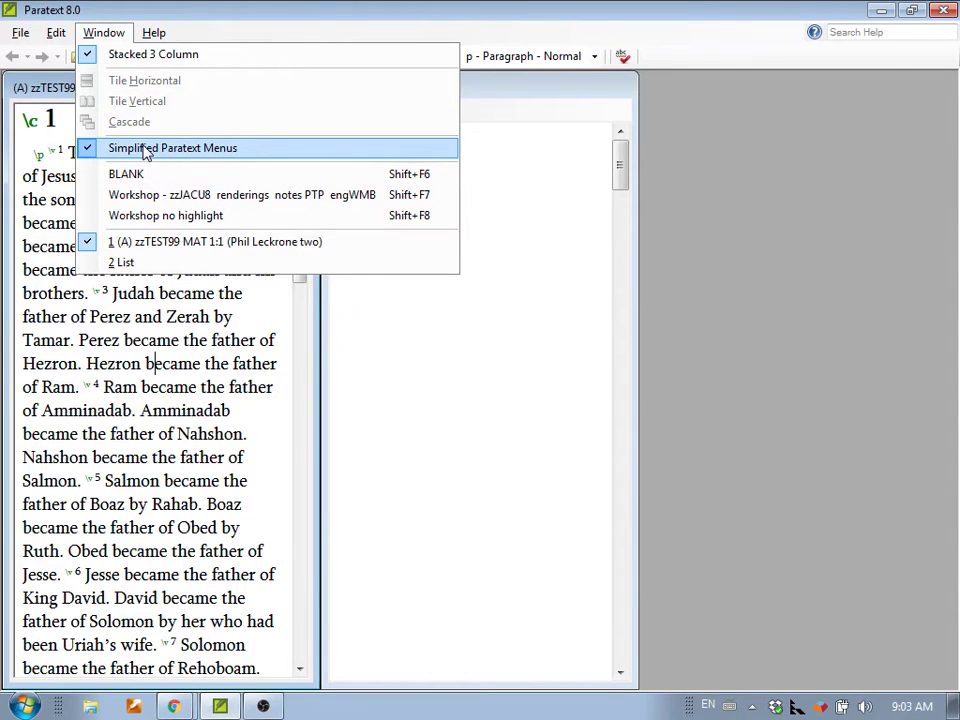
left_click(148, 150)
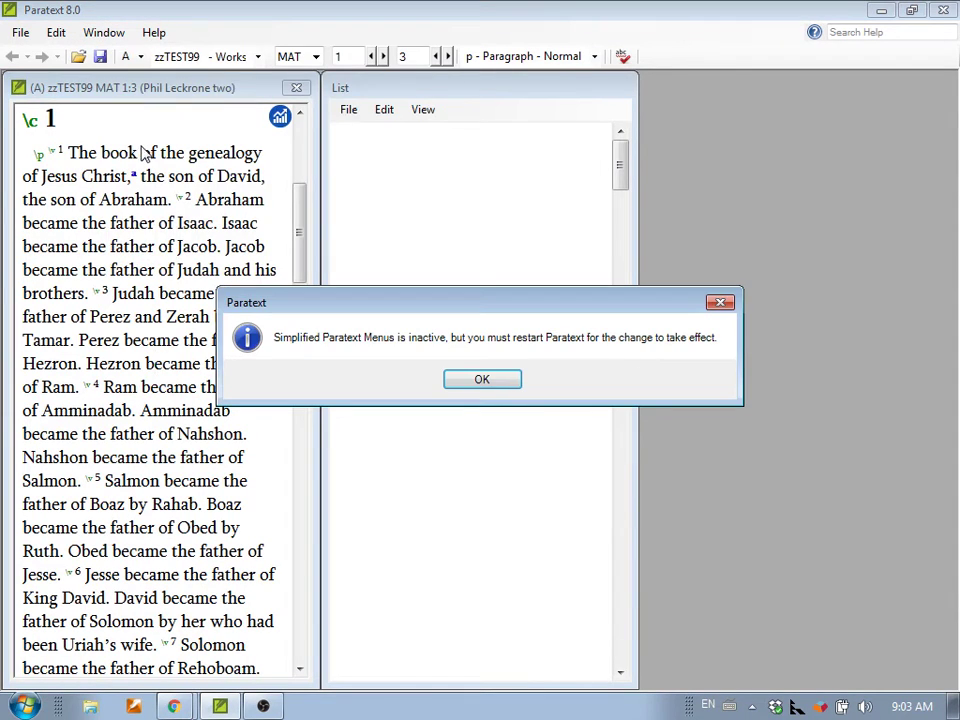
left_click(483, 385)
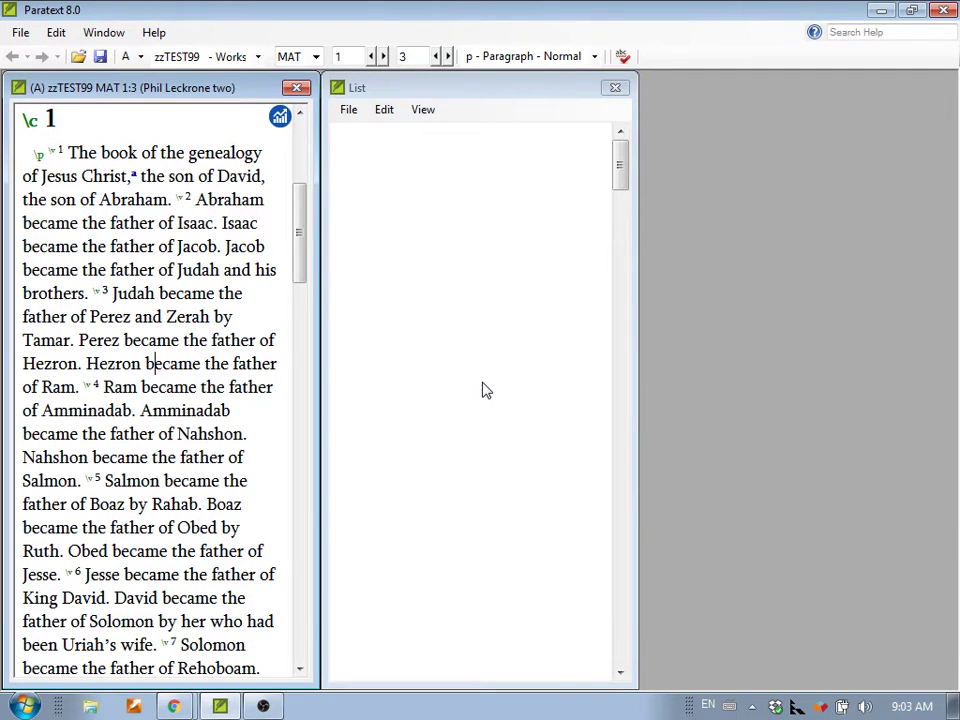
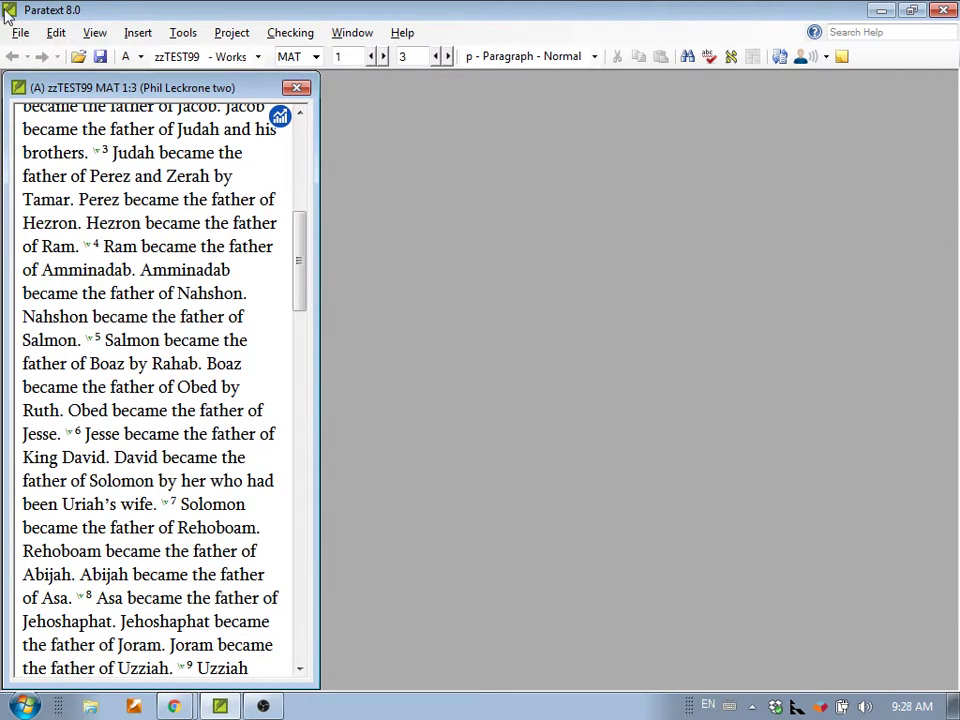
Open the MWEBfT project, Modified World English Bible for Training, in its own window alongside zzTEST99.
left_click(15, 35)
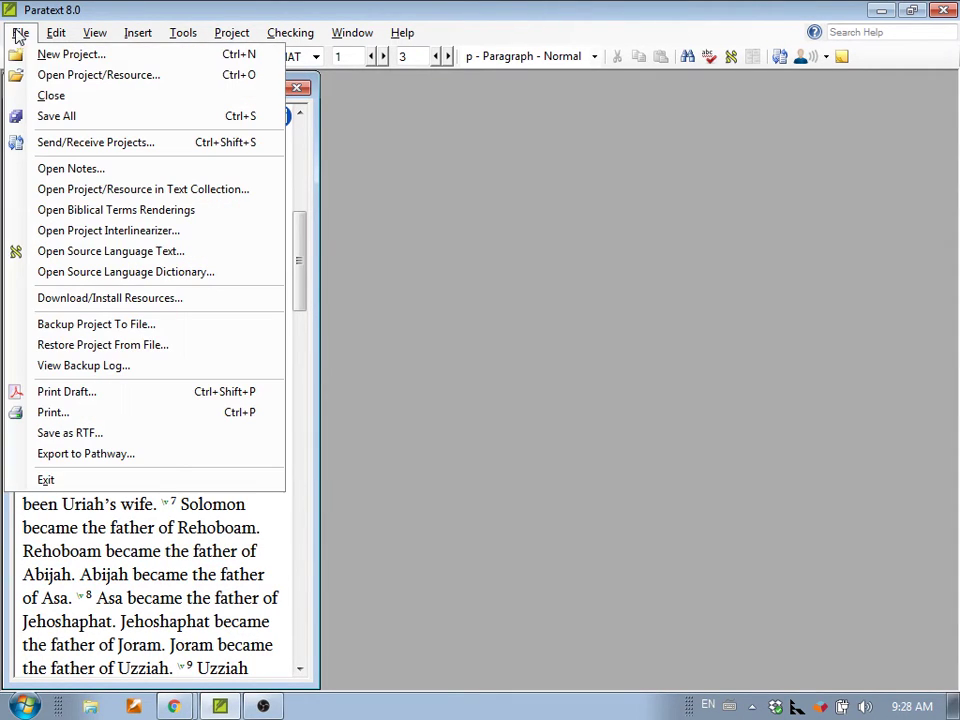
left_click(52, 73)
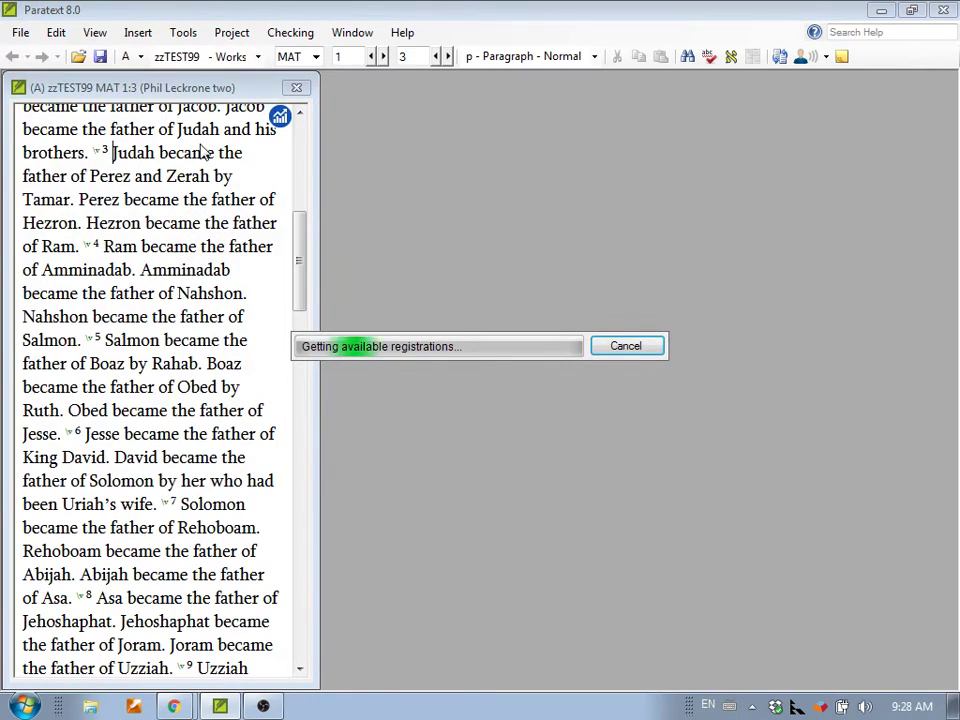
scroll(272, 270, "down", 6)
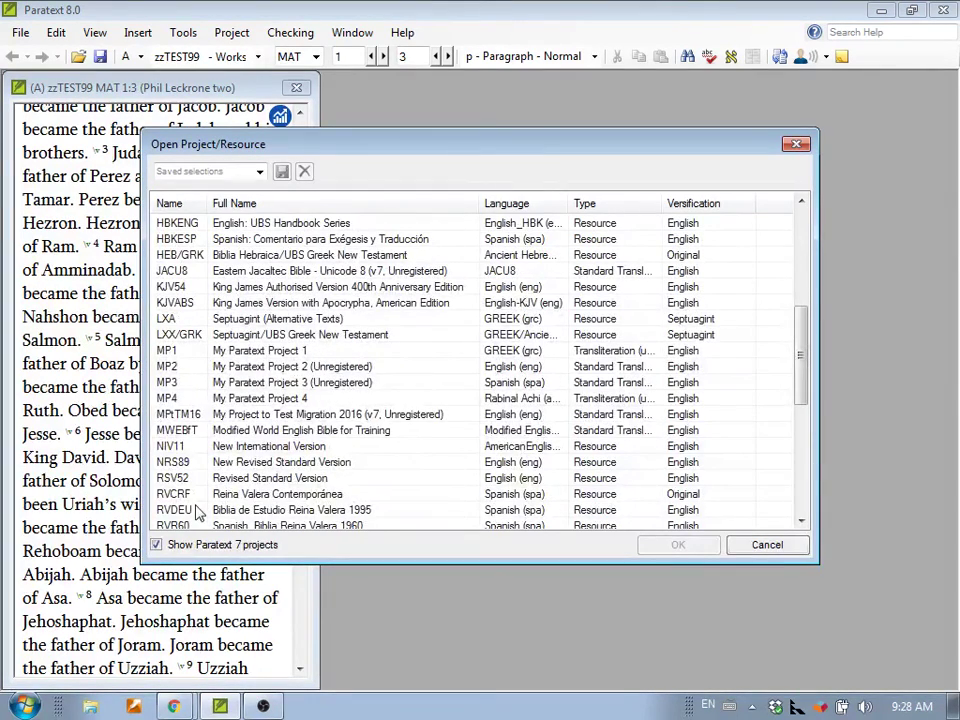
left_click(190, 432)
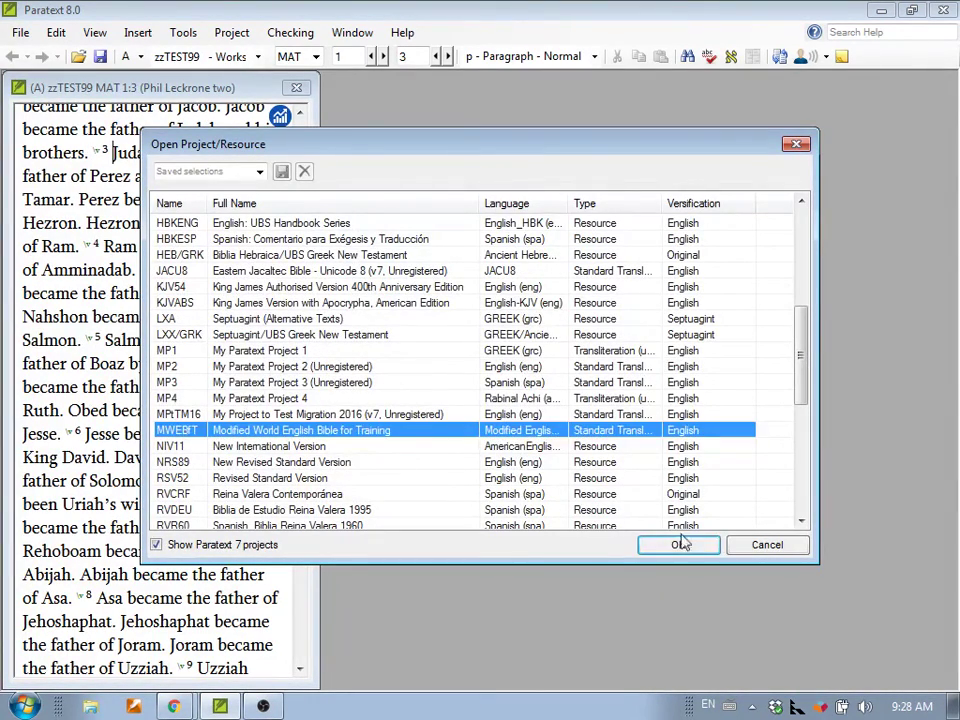
left_click(678, 544)
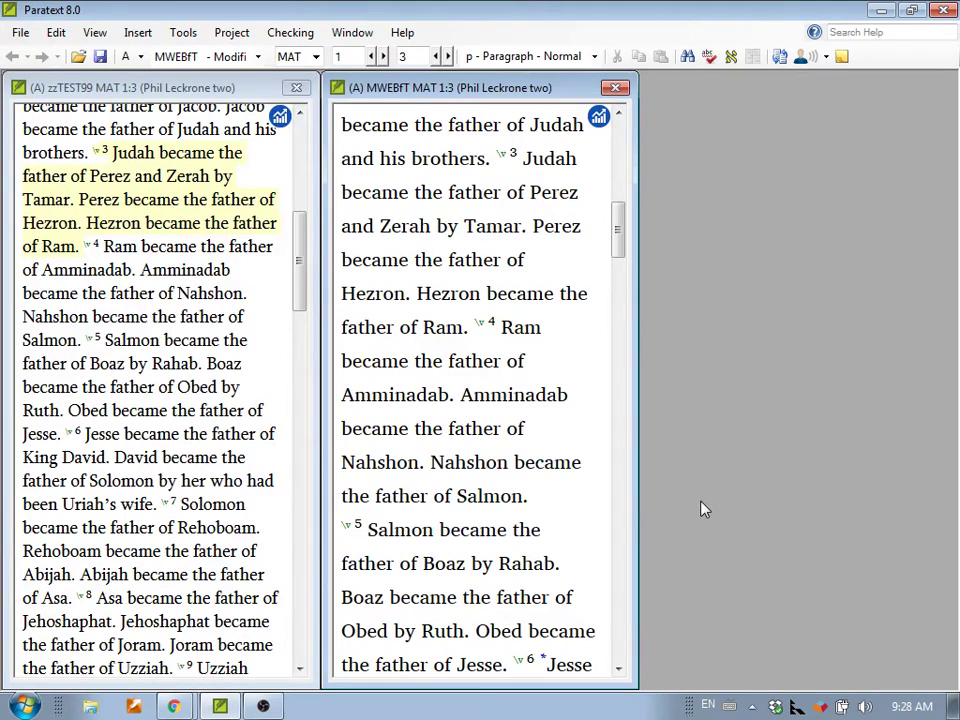
Close the separate MWEBfT window and switch the zzTEST99 window to the MWEBfT project.
right_click(626, 7)
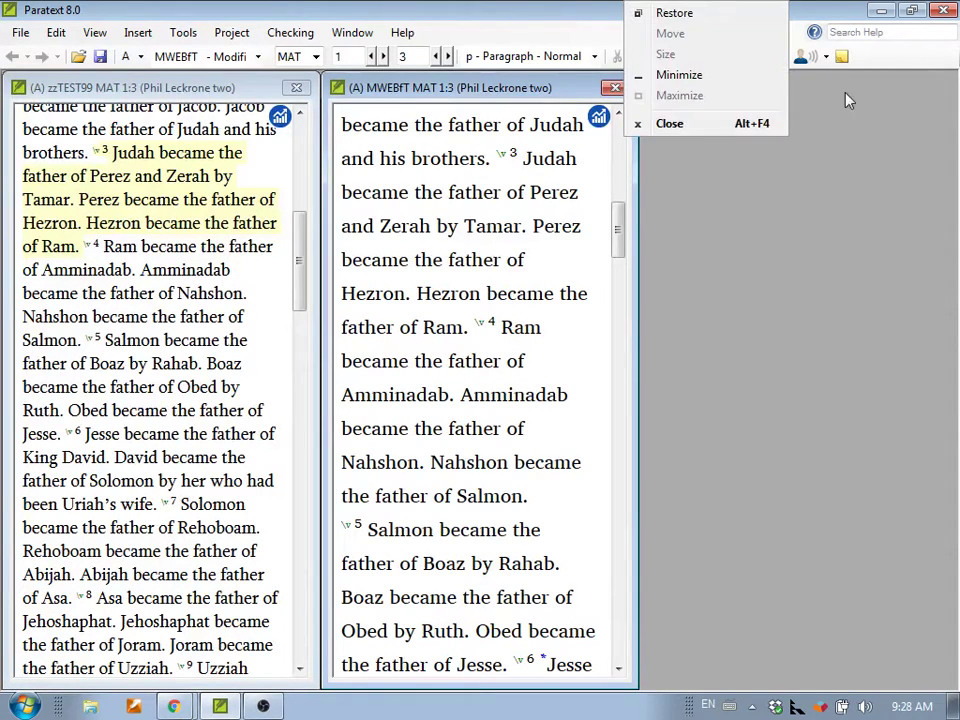
left_click(615, 88)
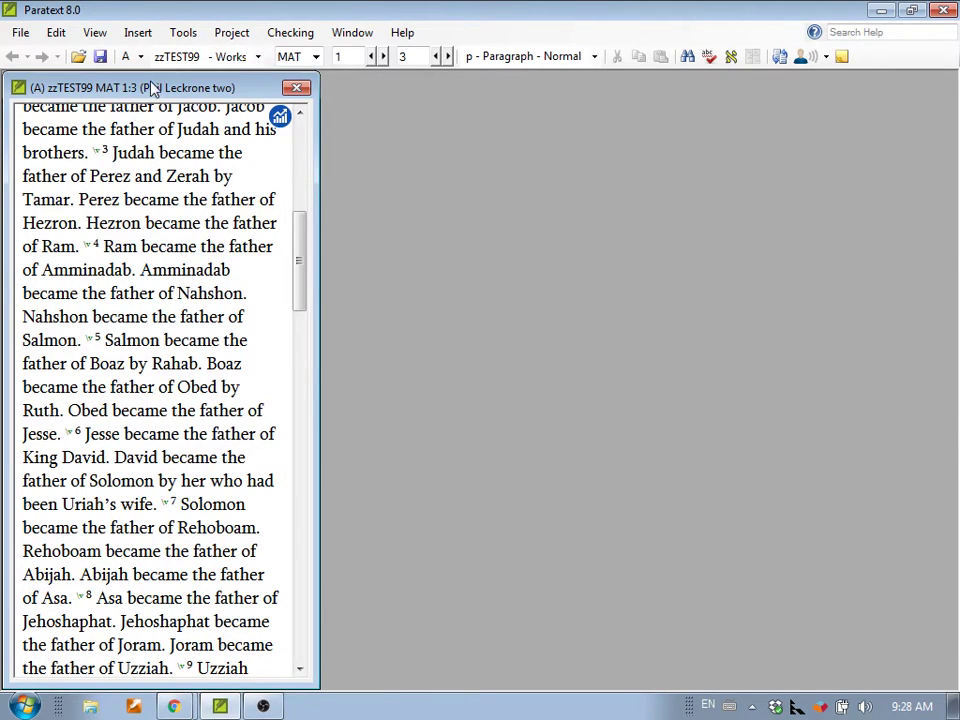
left_click(258, 58)
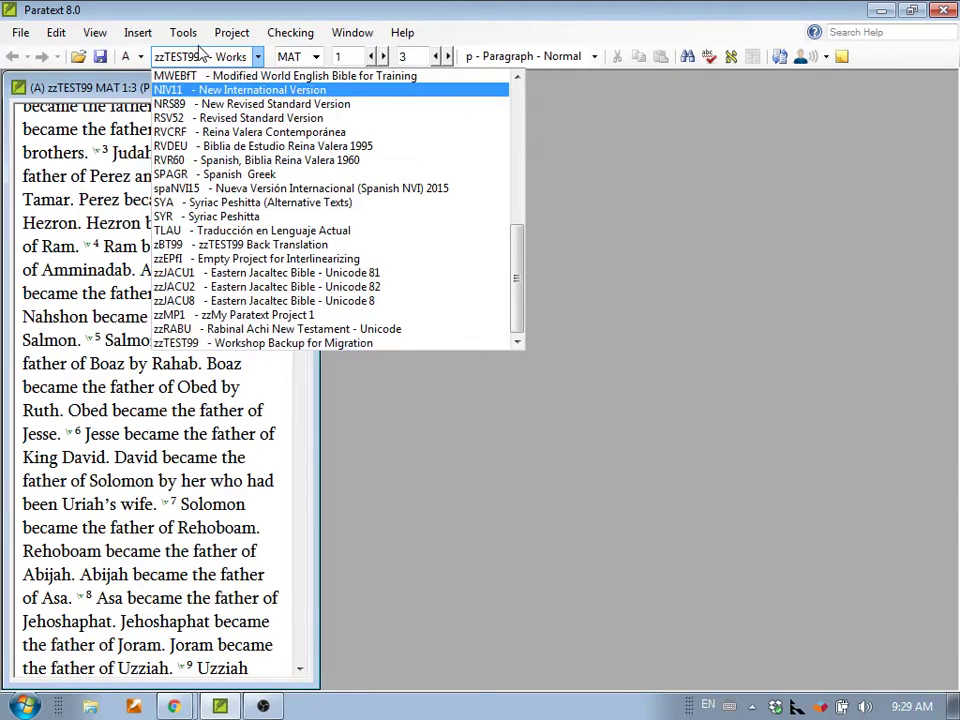
left_click(207, 76)
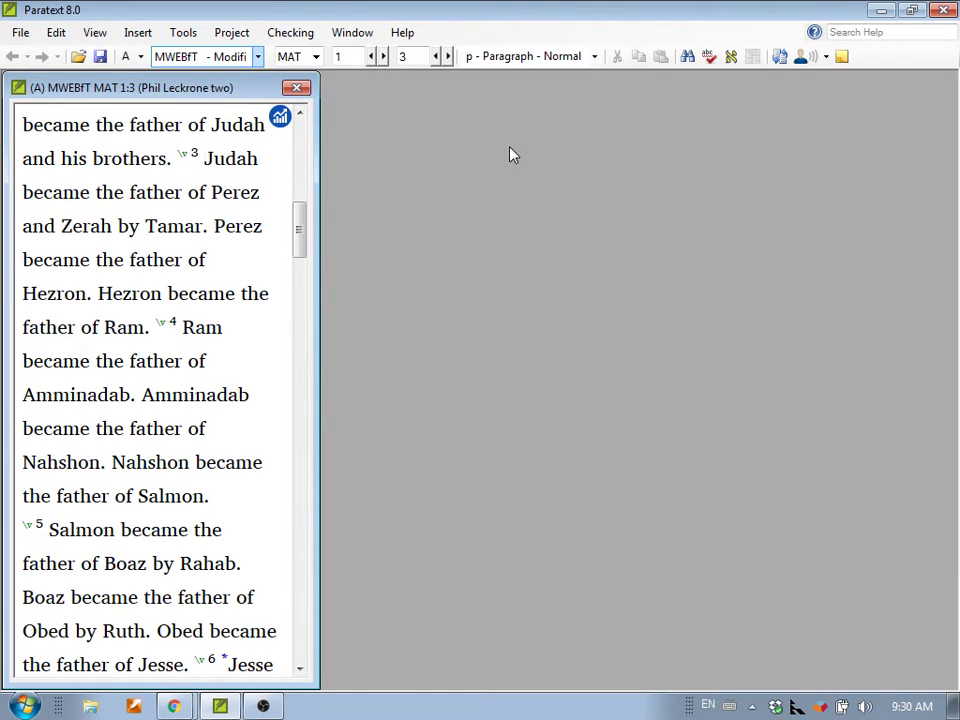
Switch the MWEBfT window back to the zzTEST99 project, Workshop Backup for Migration.
left_click(22, 33)
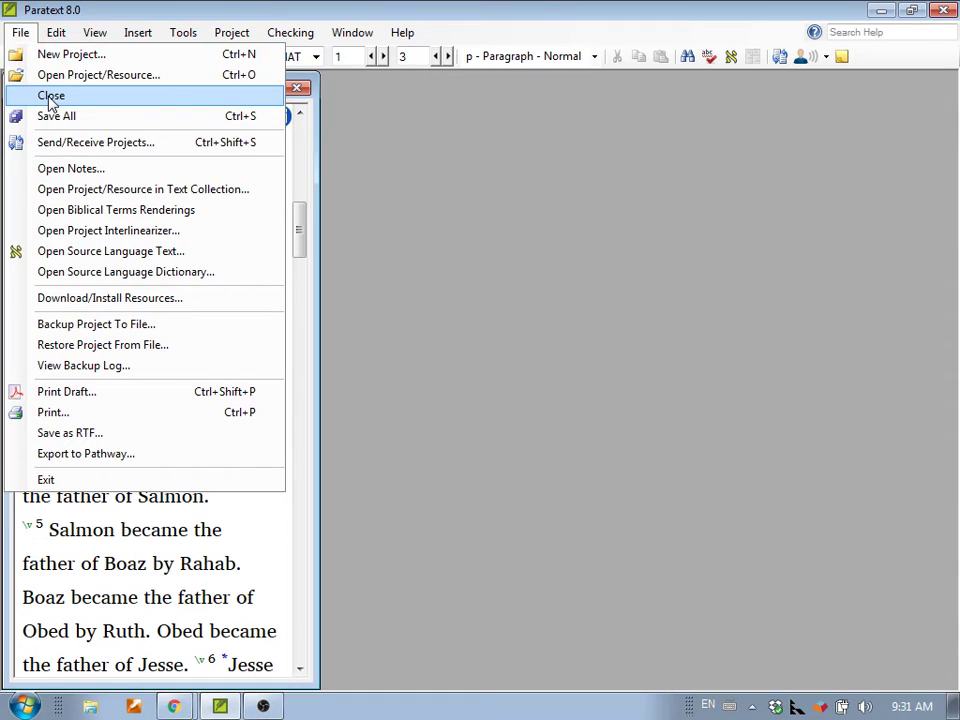
left_click(109, 9)
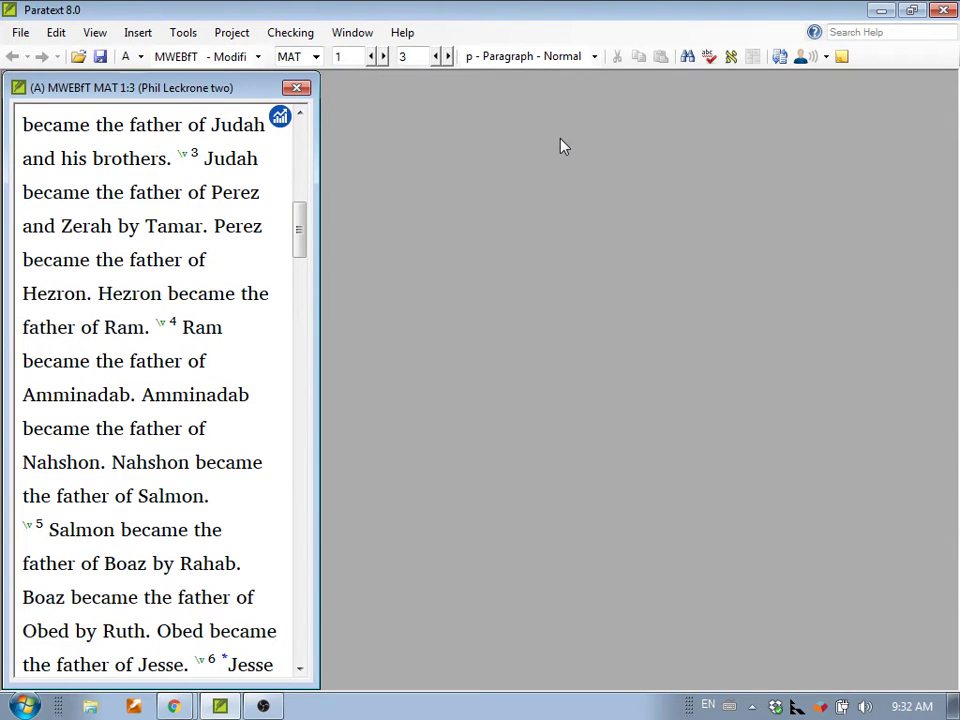
left_click(258, 57)
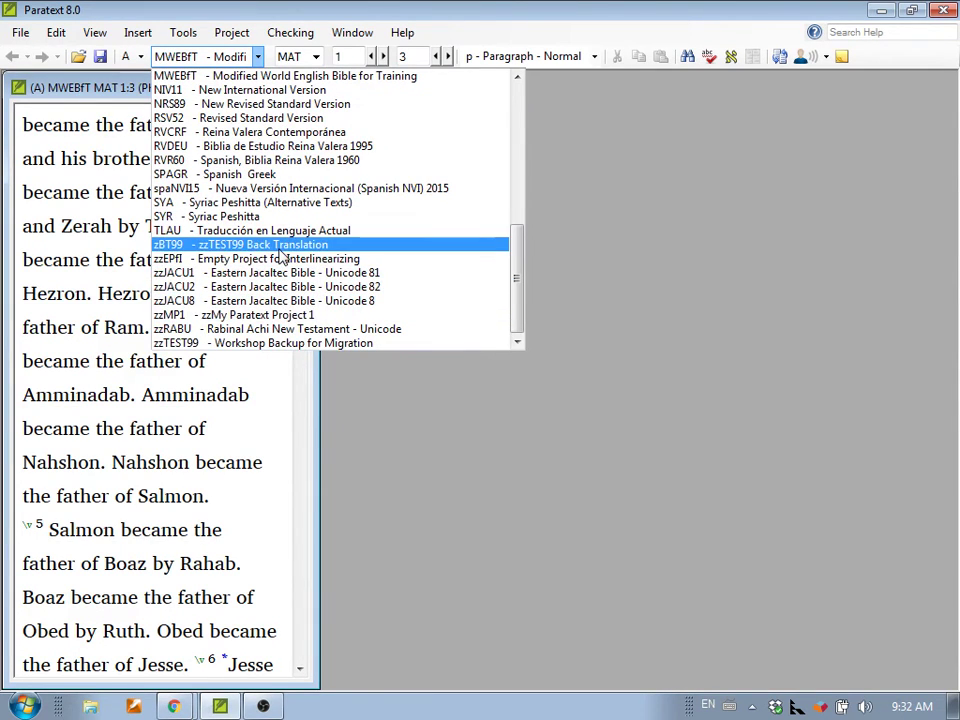
left_click(297, 344)
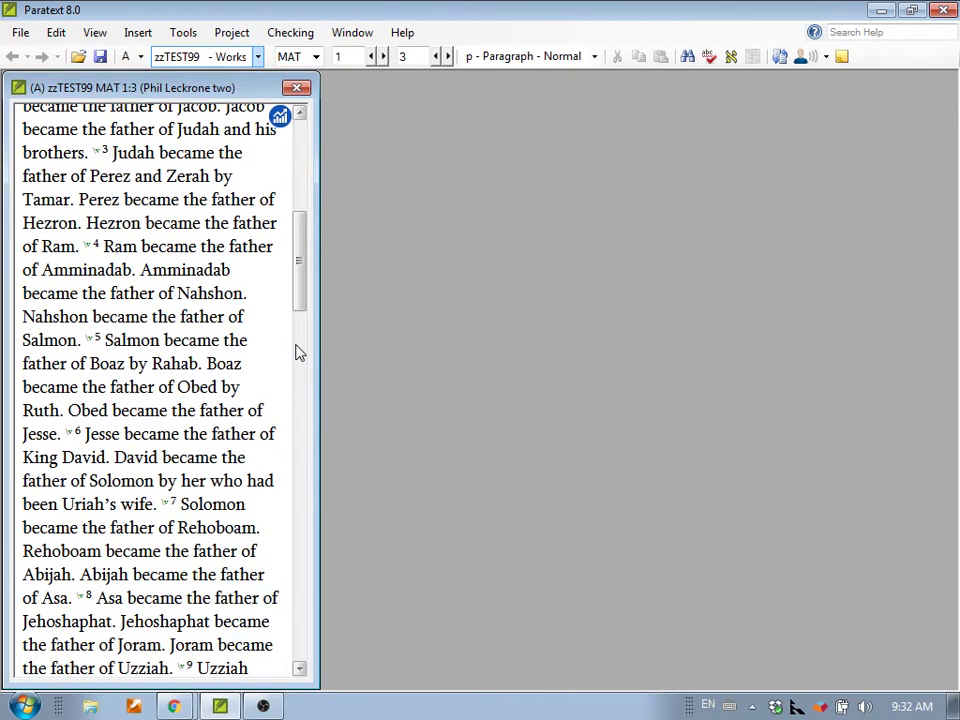
key("alt+Tab")
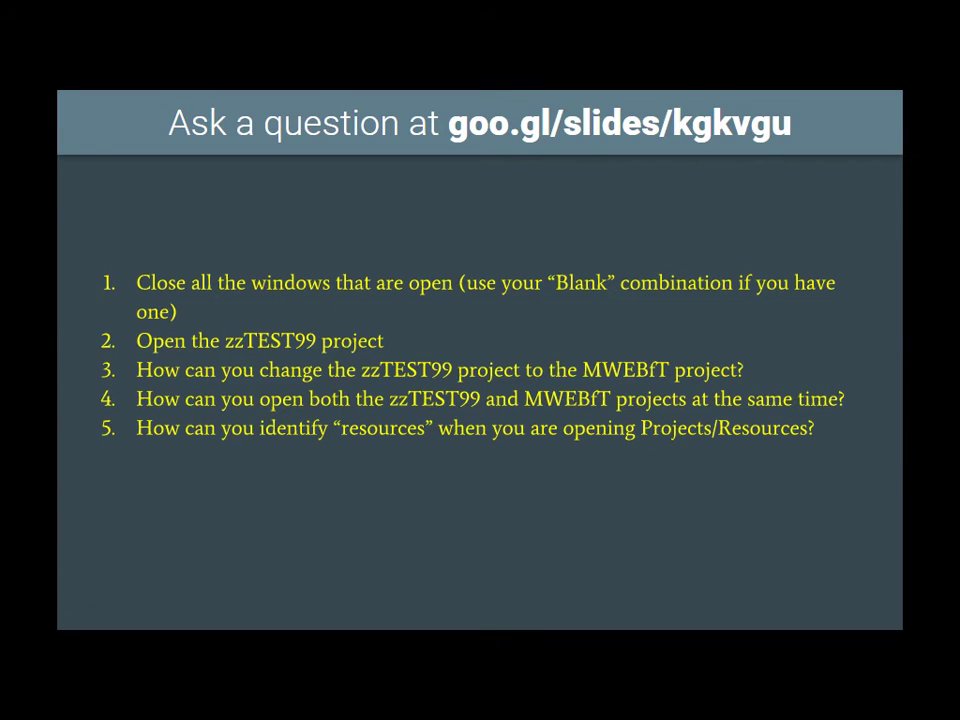
key("alt+Tab")
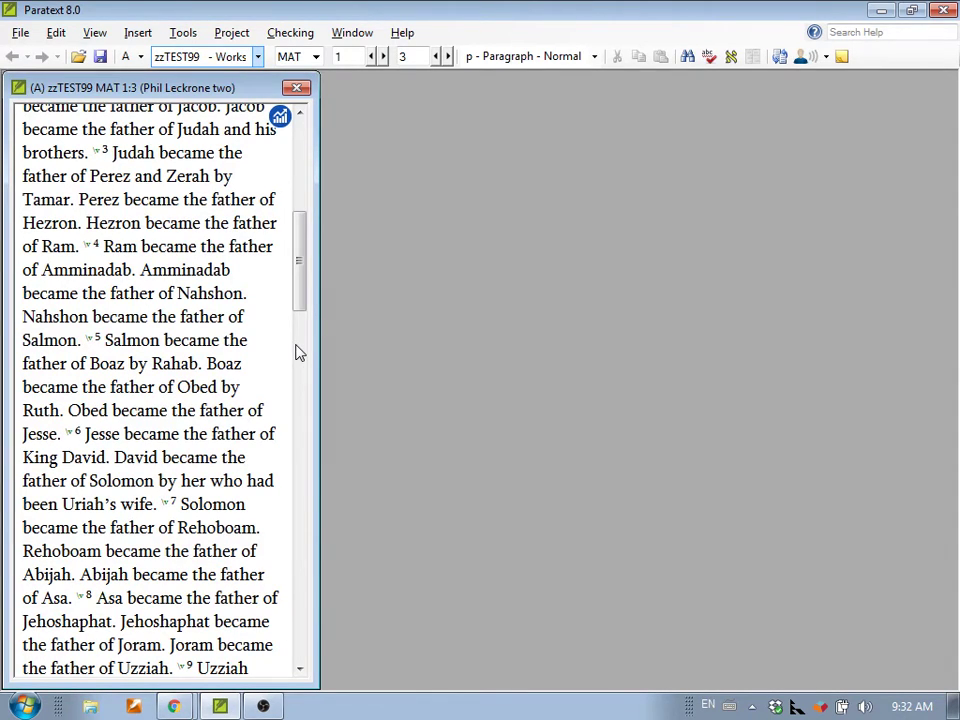
Open the Open Project/Resource dialog and examine the whole list of projects and resources, including the greyed-out Paratext 7 projects.
left_click(52, 32)
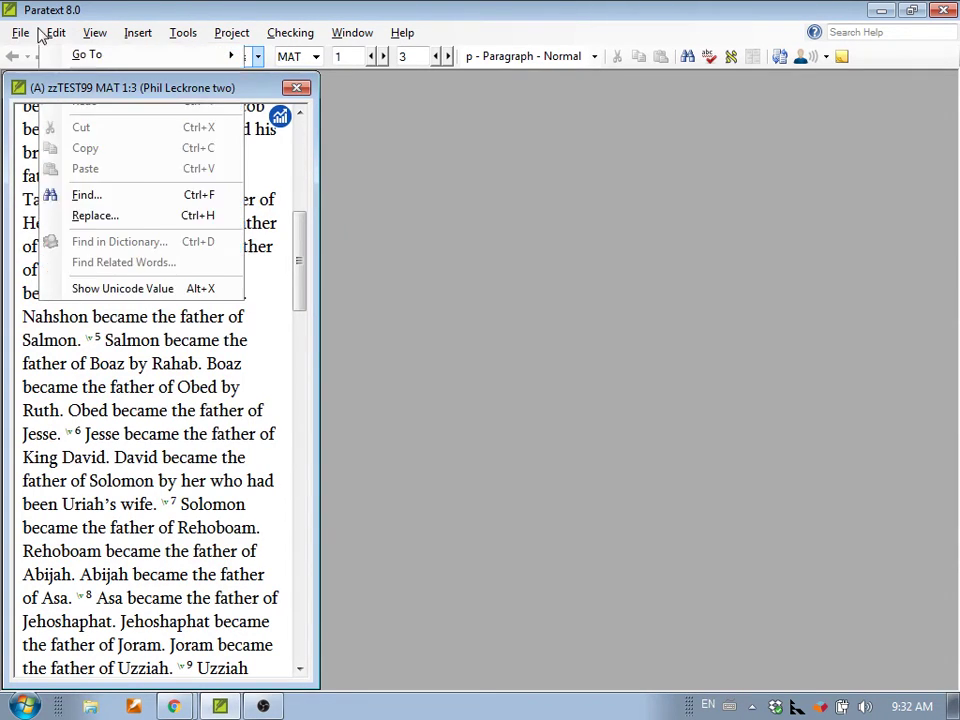
mouse_move(21, 35)
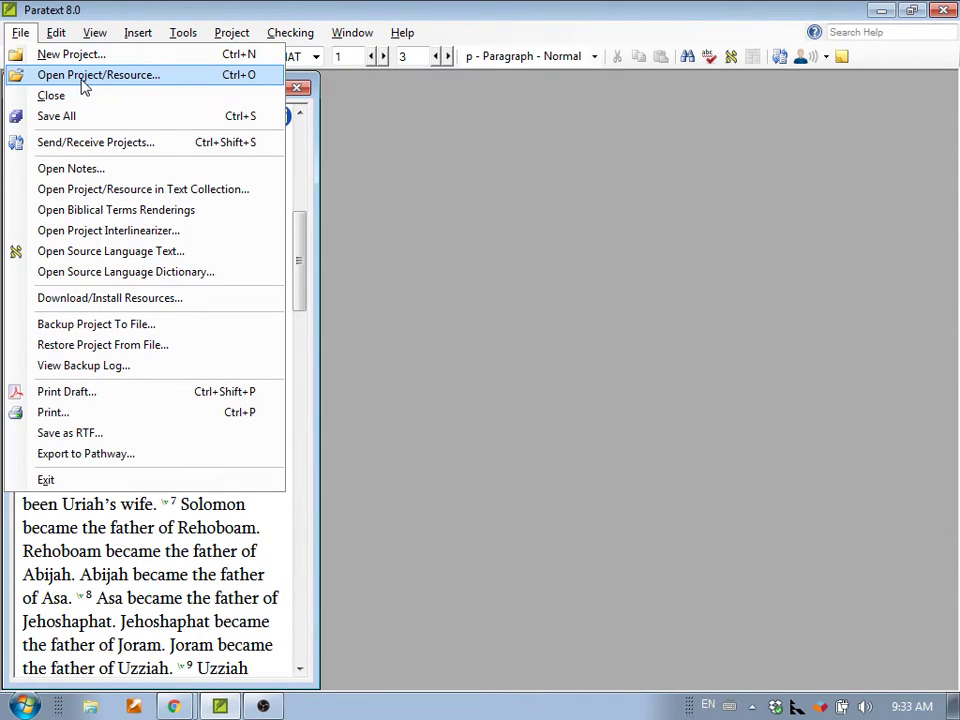
left_click(80, 80)
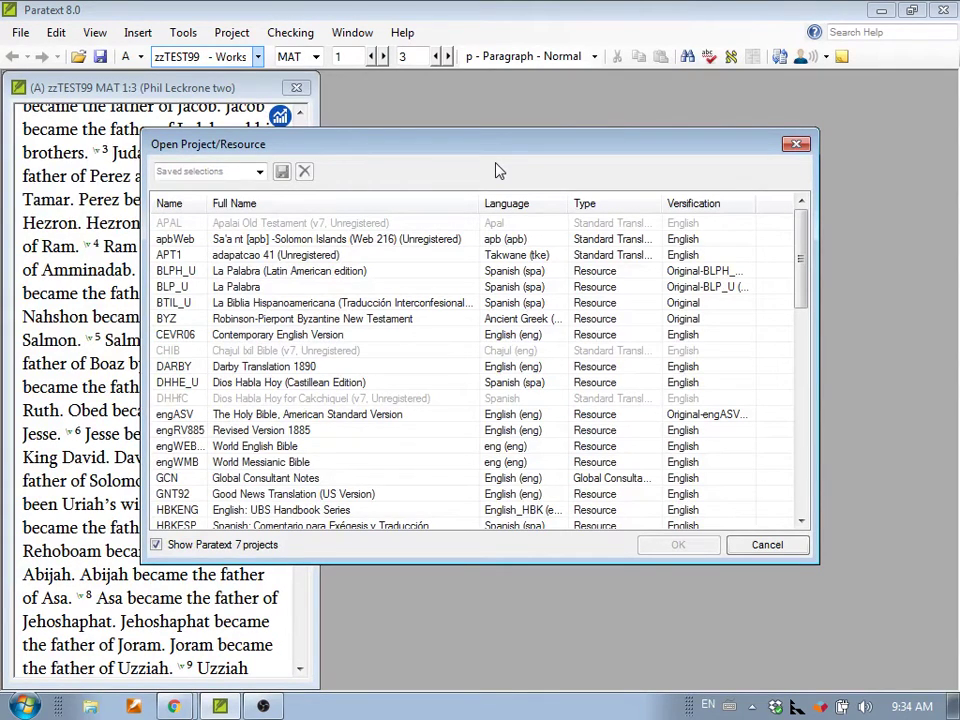
left_click(168, 224)
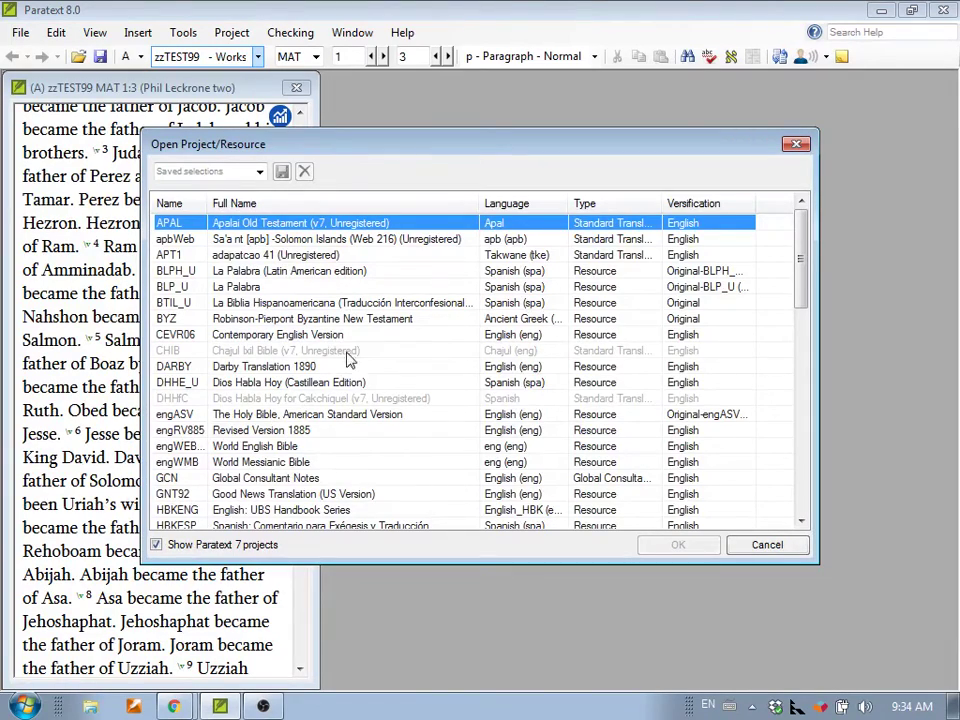
scroll(360, 386, "down", 5)
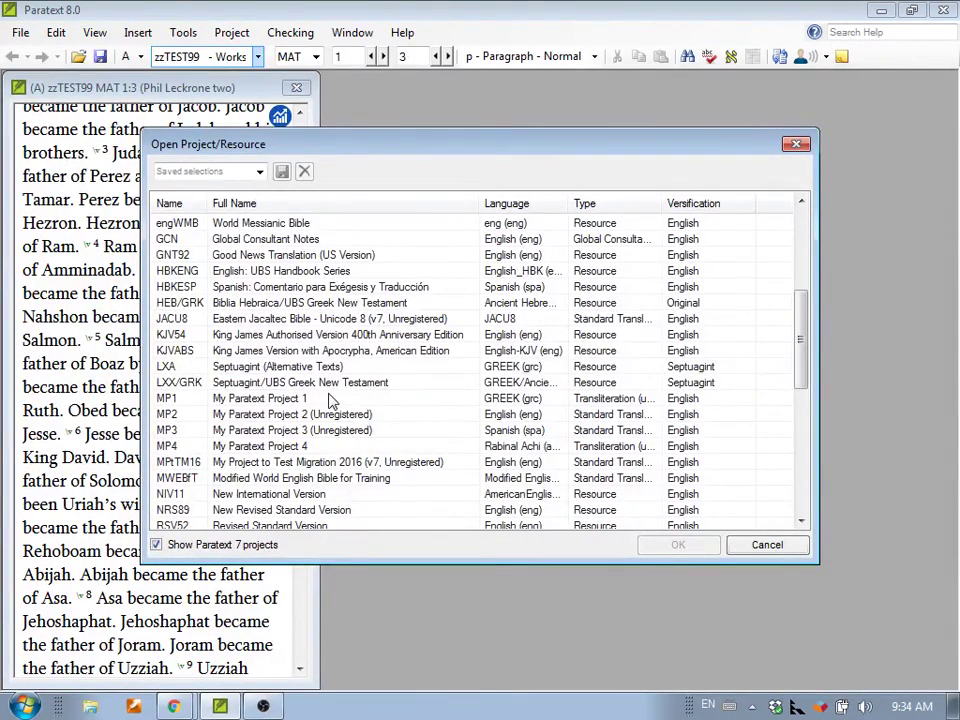
scroll(330, 404, "down", 2)
scroll(330, 404, "down", 5)
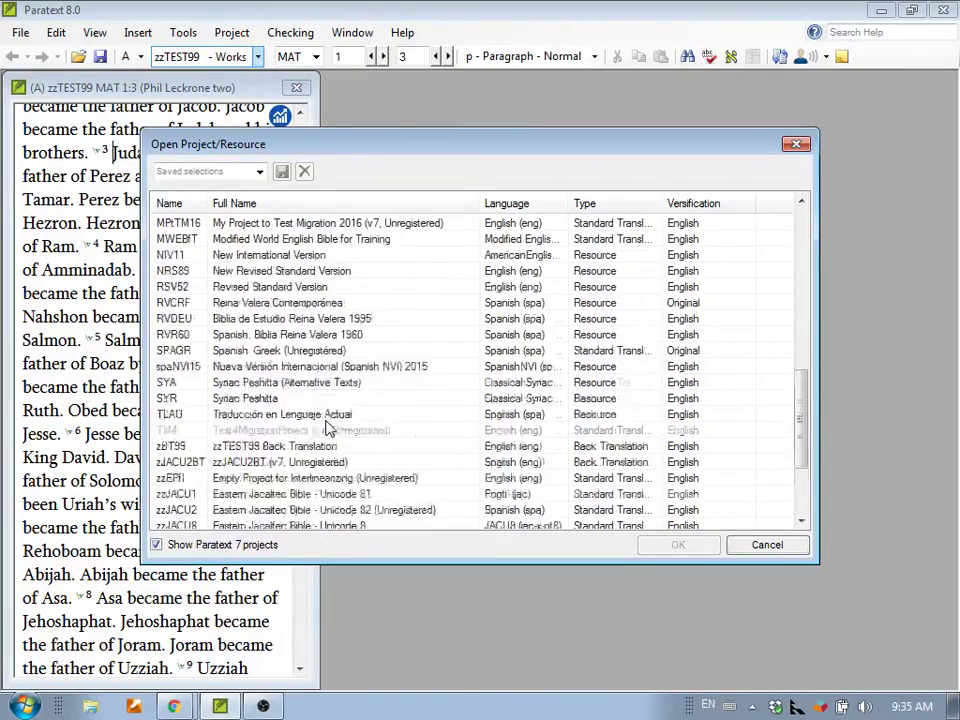
scroll(326, 430, "down", 1)
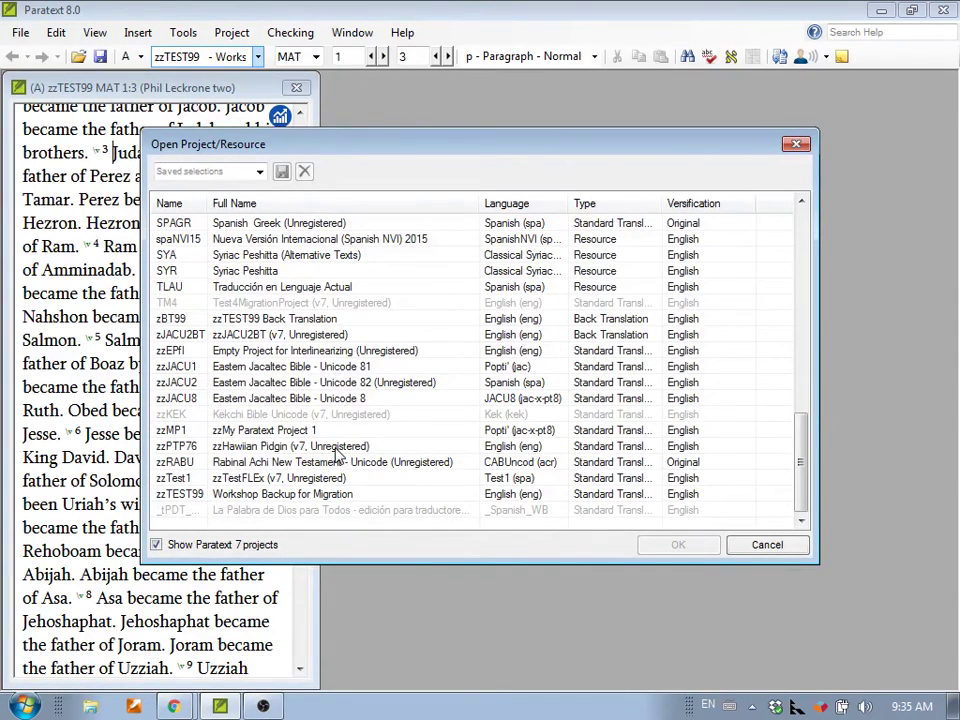
Hide the Paratext 7 projects from the Open Project/Resource list and enlarge the dialog to show more rows.
left_click(157, 546)
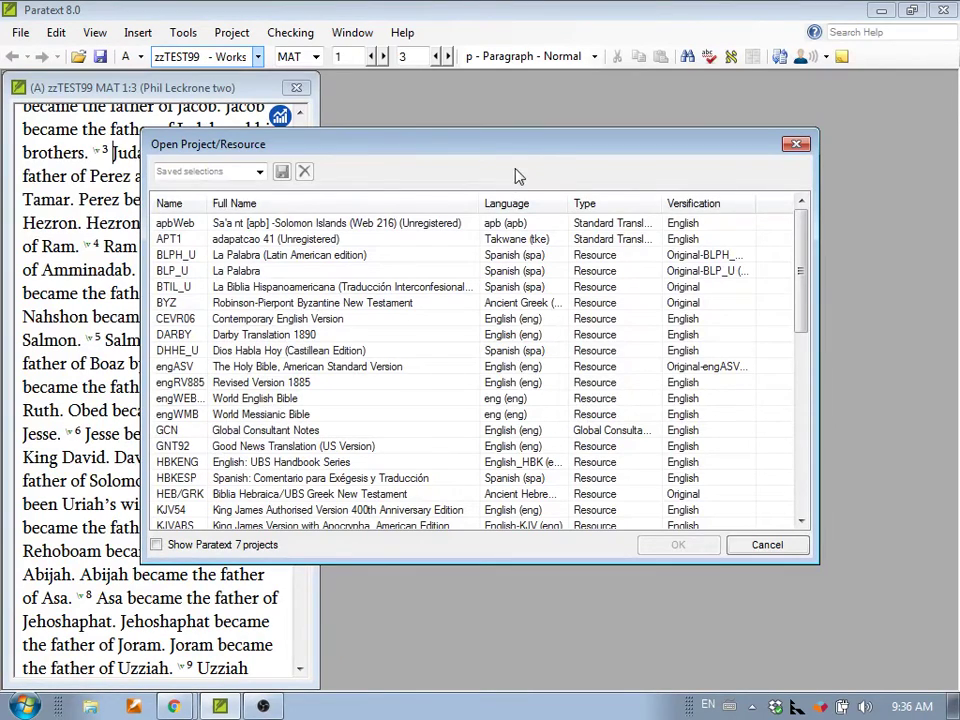
left_click_drag(545, 150, 549, 107)
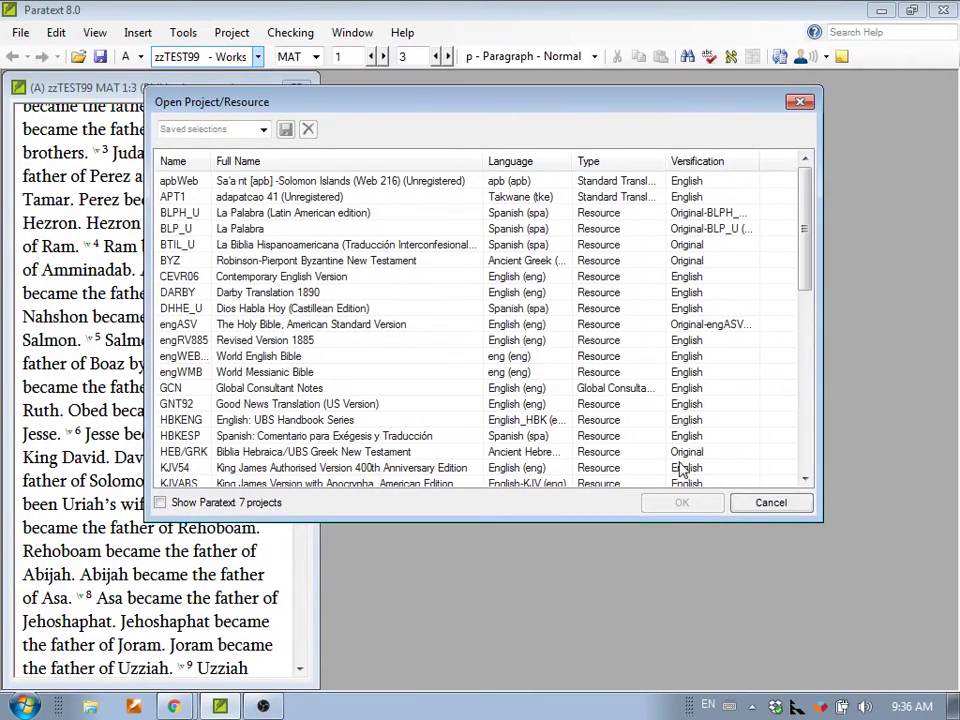
left_click_drag(813, 518, 889, 626)
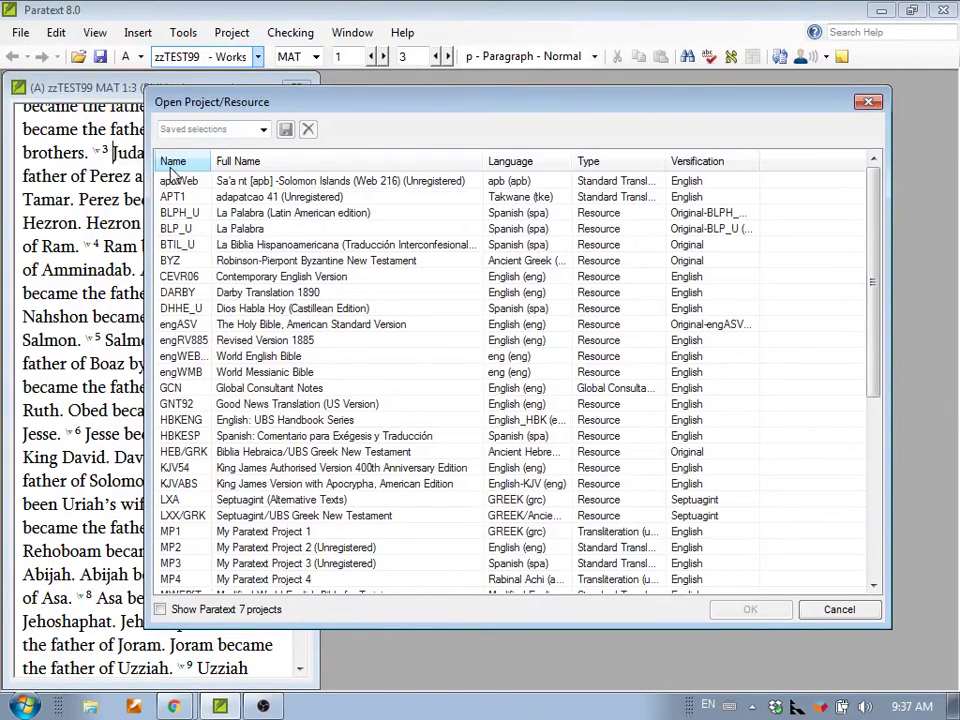
Sort the project and resource list by language and by type, and examine the different project types.
left_click(521, 163)
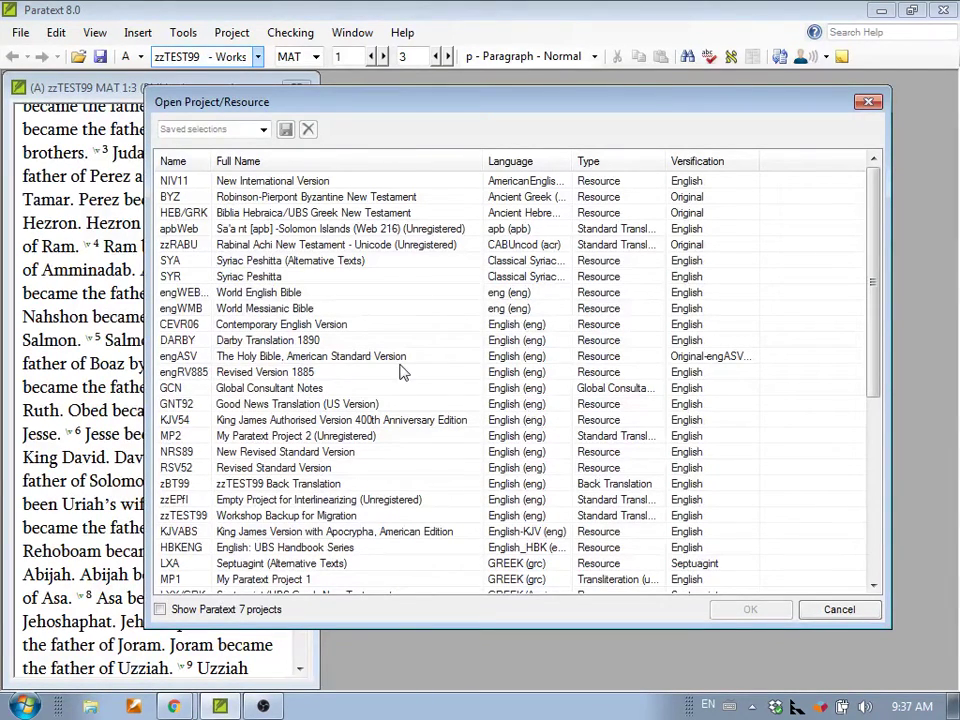
left_click(616, 168)
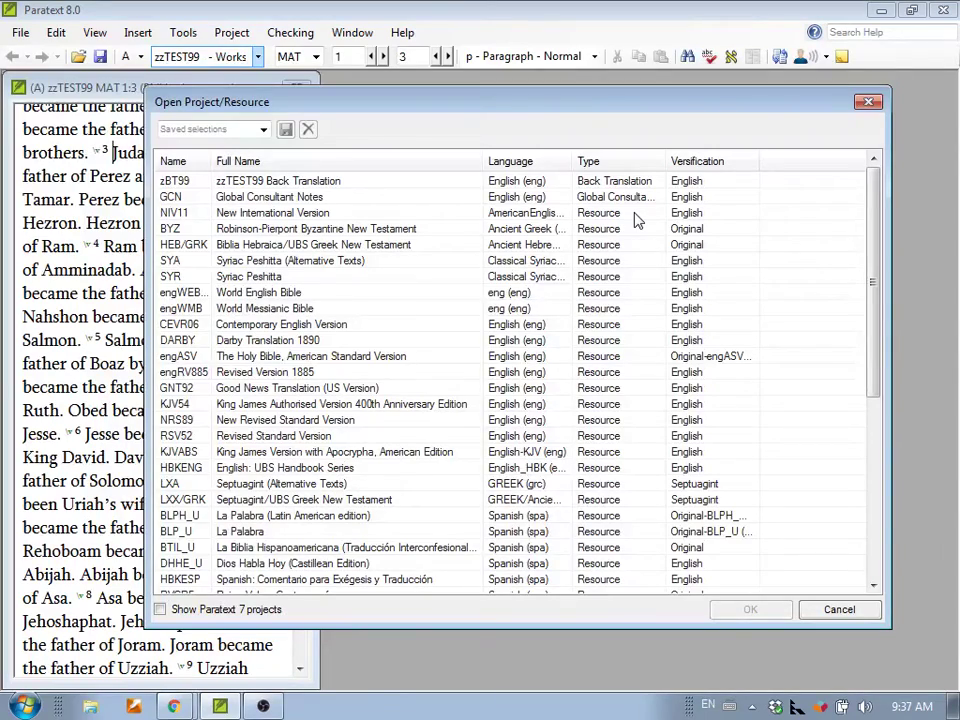
scroll(636, 218, "down", 6)
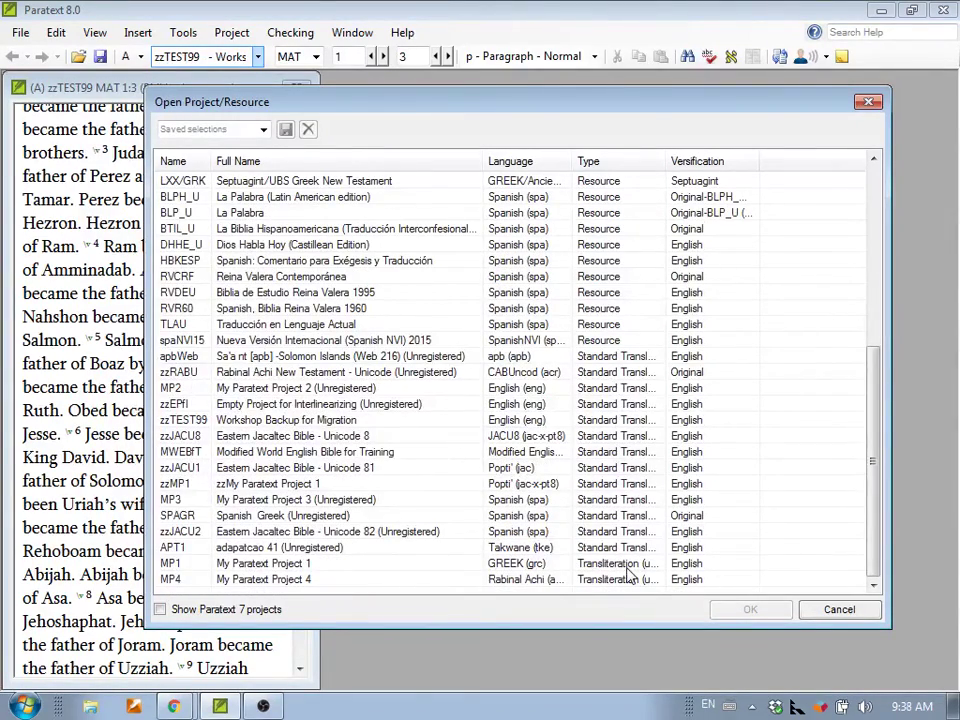
scroll(632, 556, "up", 7)
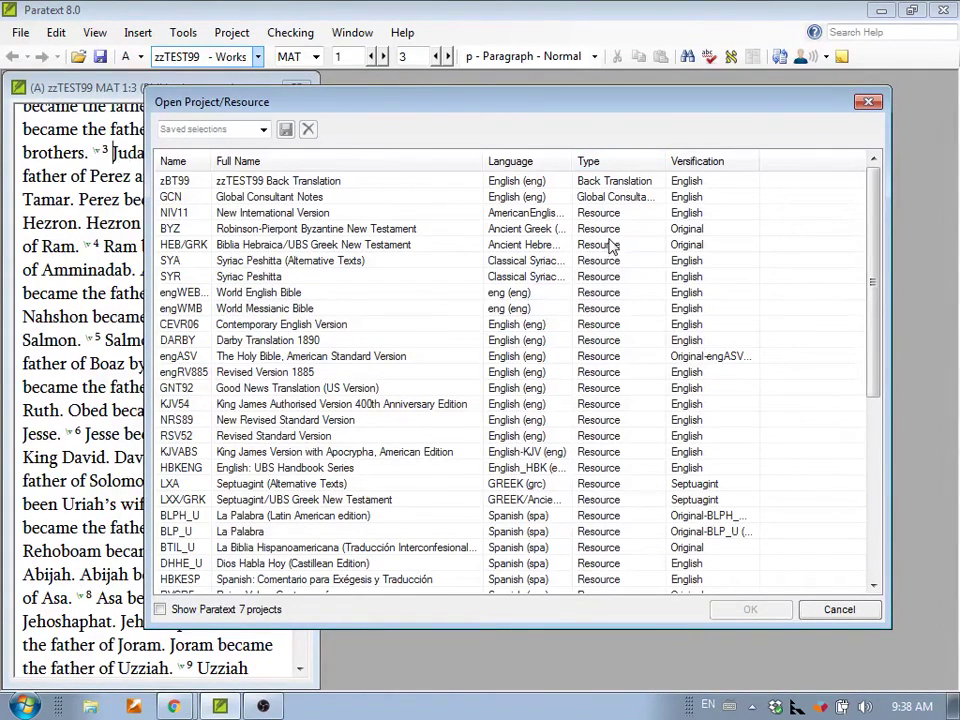
Sort the project and resource list by versification and examine the entries from beginning to end.
left_click(706, 162)
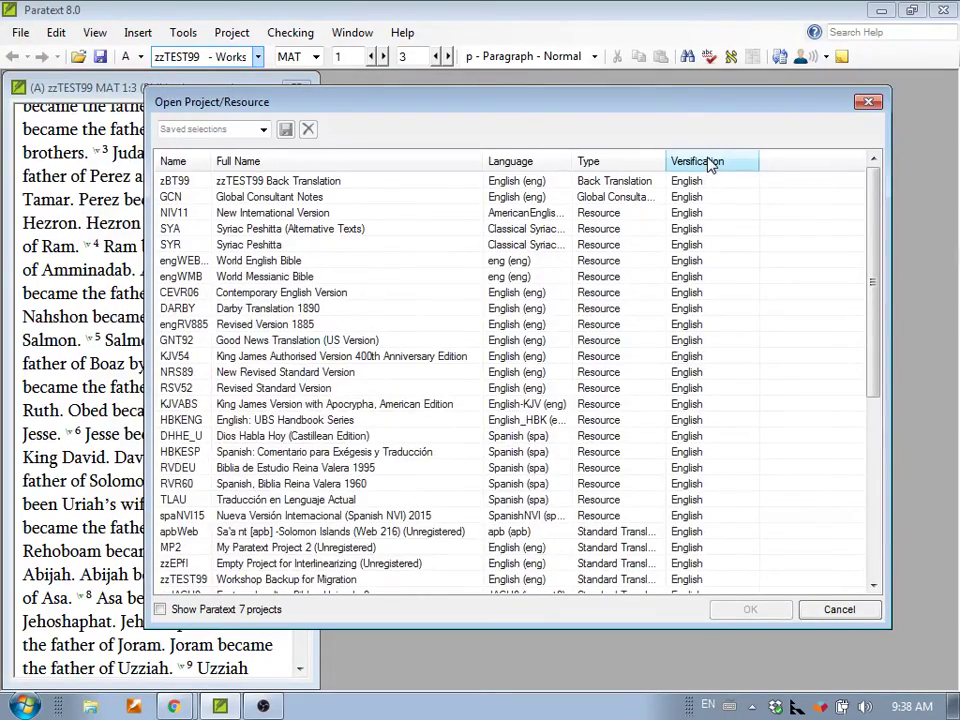
scroll(735, 210, "down", 6)
scroll(735, 213, "down", 1)
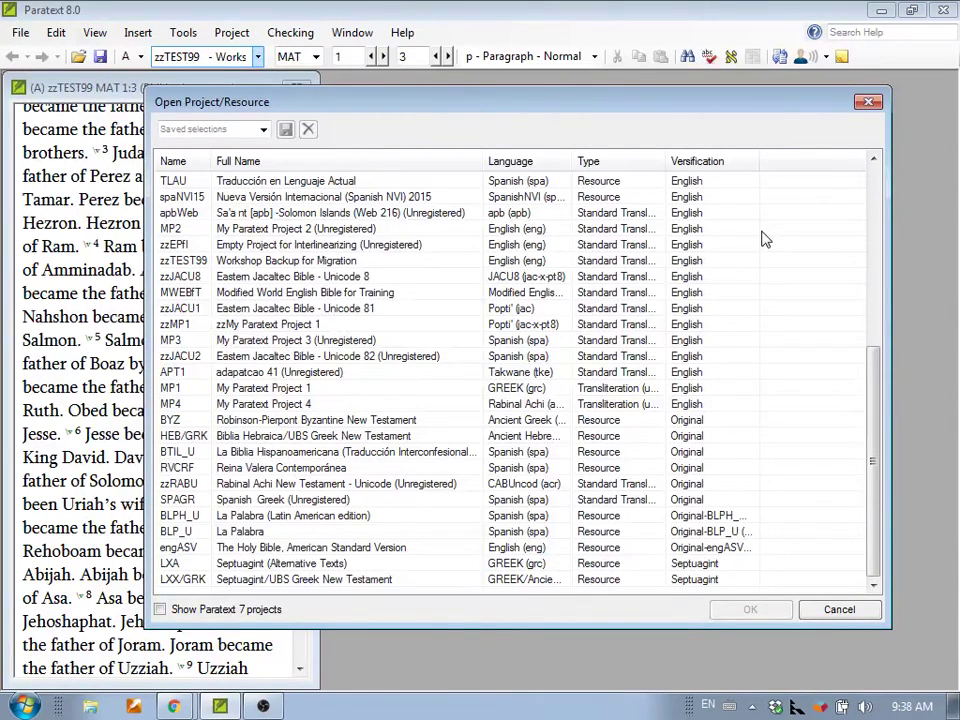
scroll(745, 445, "up", 7)
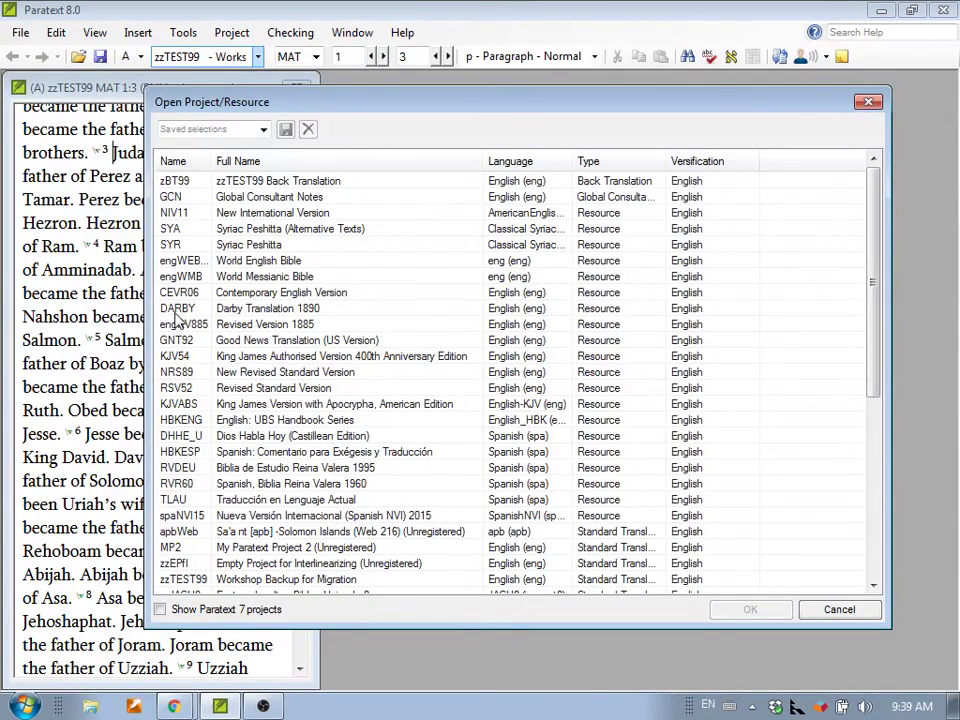
scroll(186, 298, "down", 7)
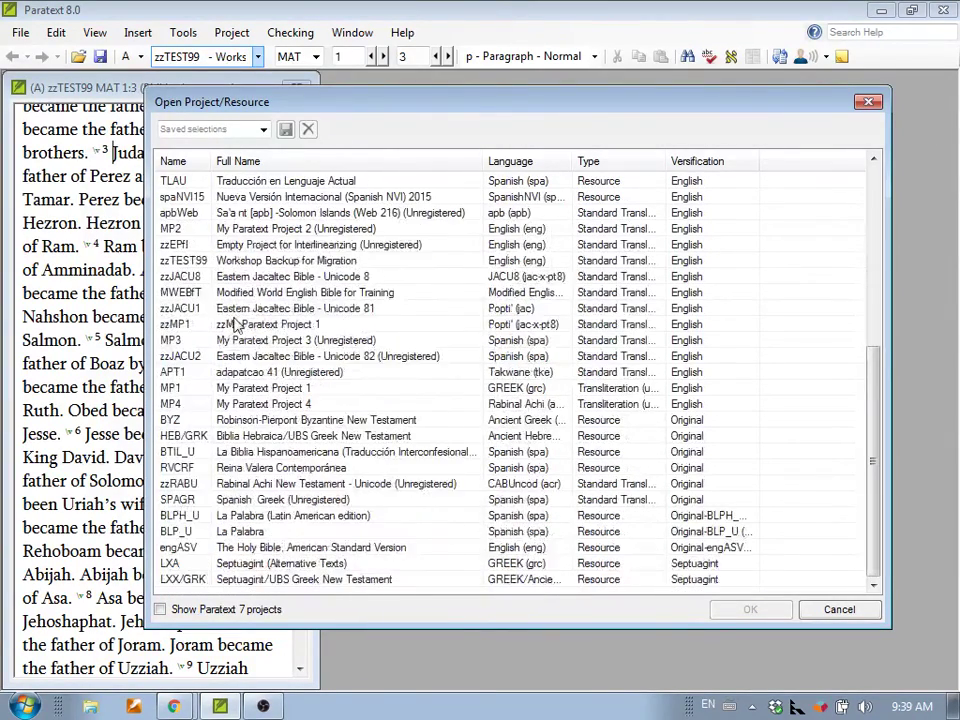
Sort the list by name and select zBT99, zzJACU1, zzJACU8, zzRABU and zzTEST99 together.
left_click(187, 161)
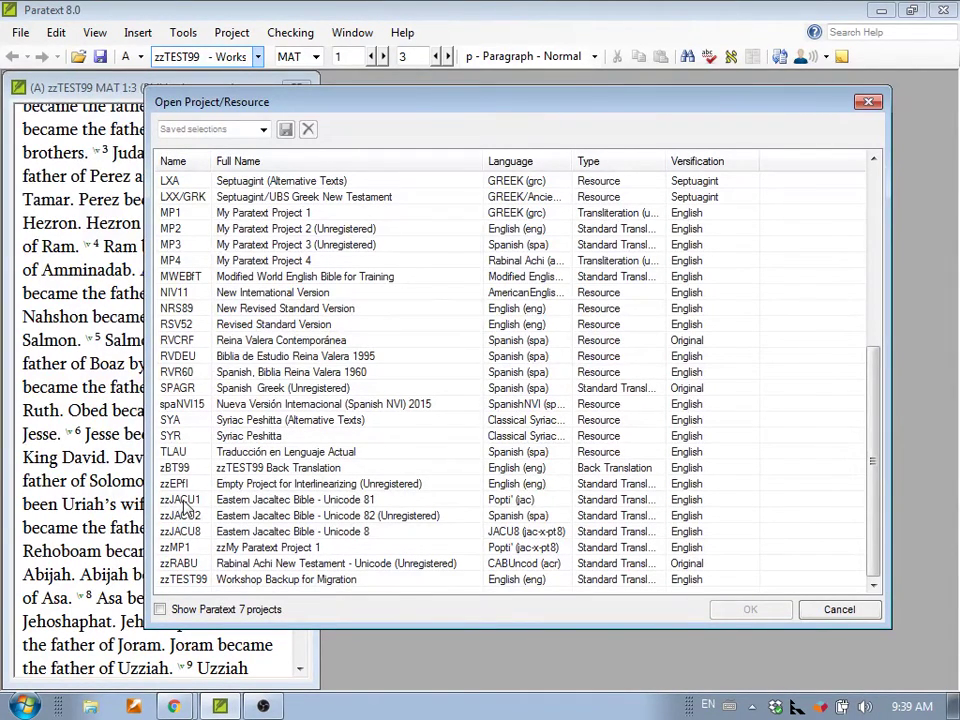
left_click(181, 502)
left_click(184, 532, "ctrl")
left_click(185, 563, "ctrl")
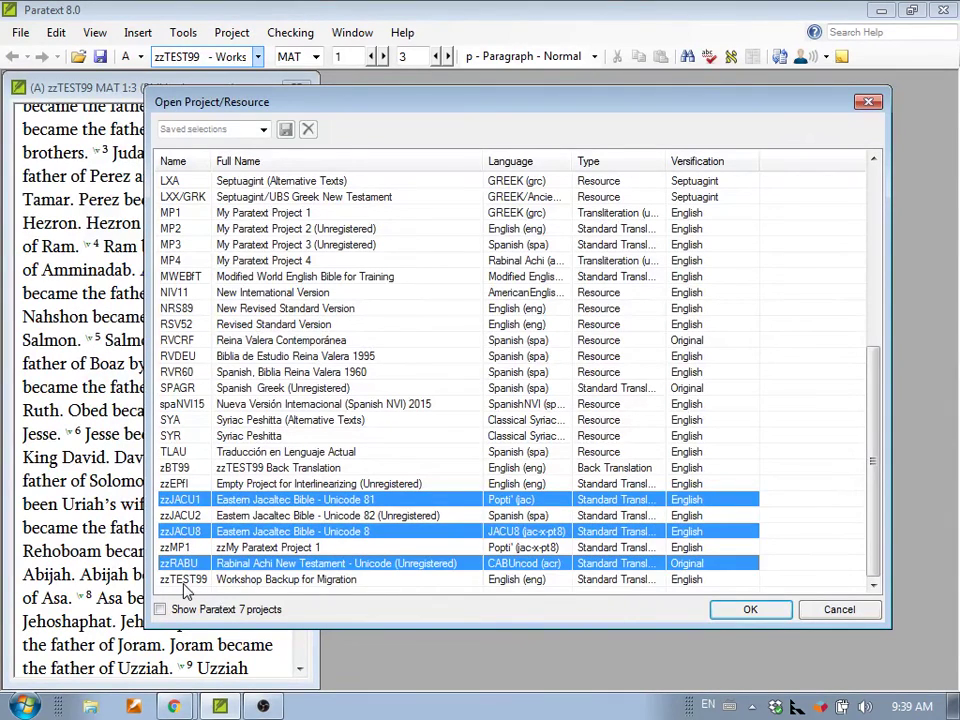
left_click(184, 580, "ctrl")
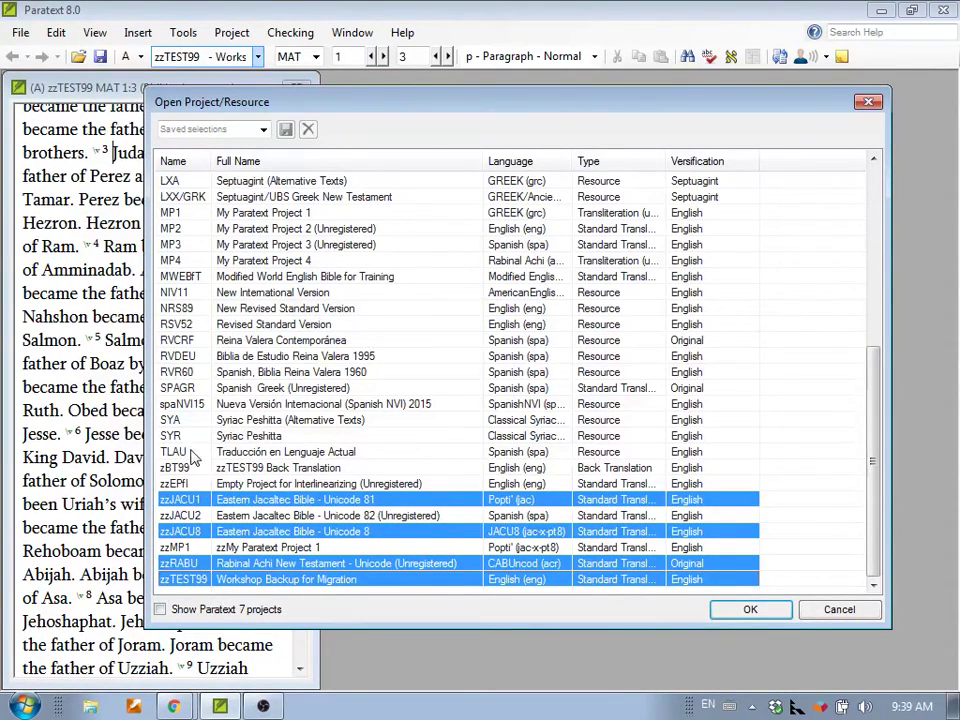
left_click(196, 468, "ctrl")
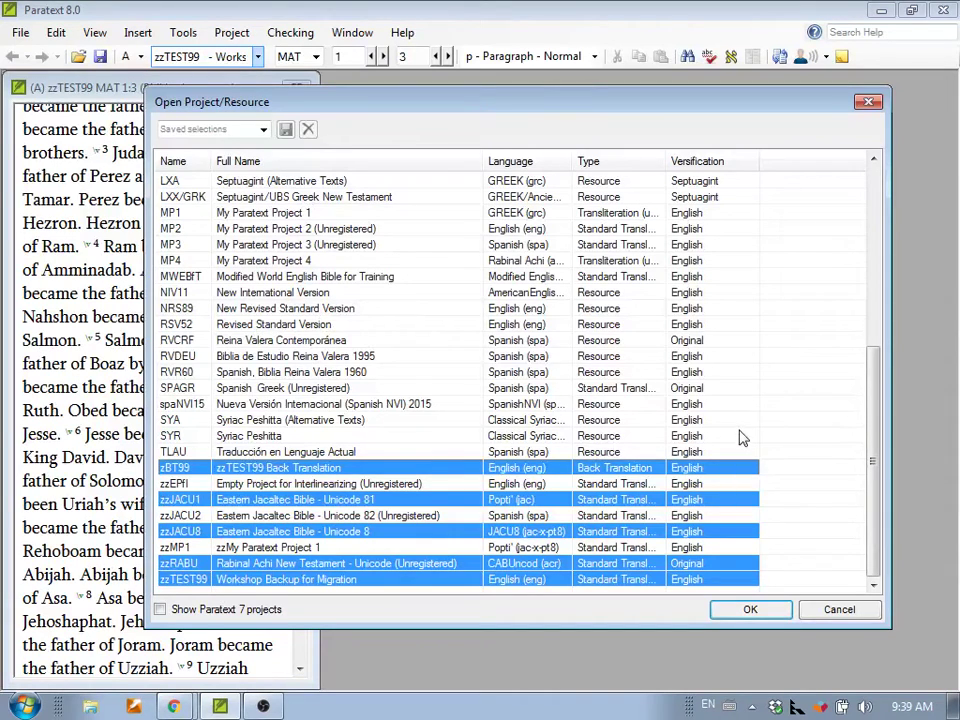
Save the selected group of projects as "zz Projects" and open all of them in their own windows.
left_click(236, 131)
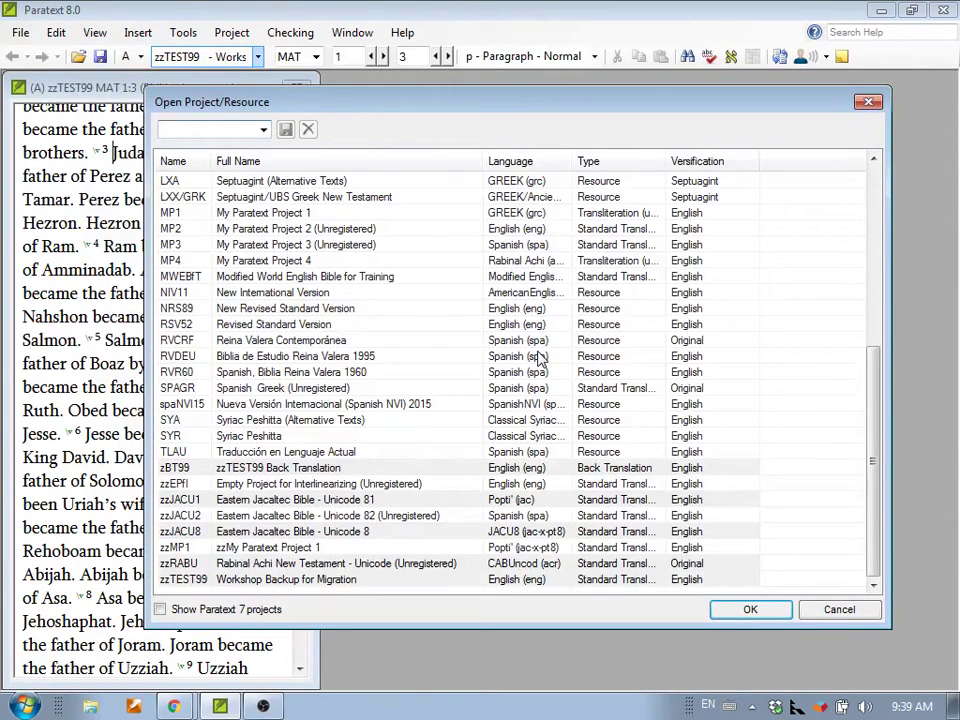
type("My stuff")
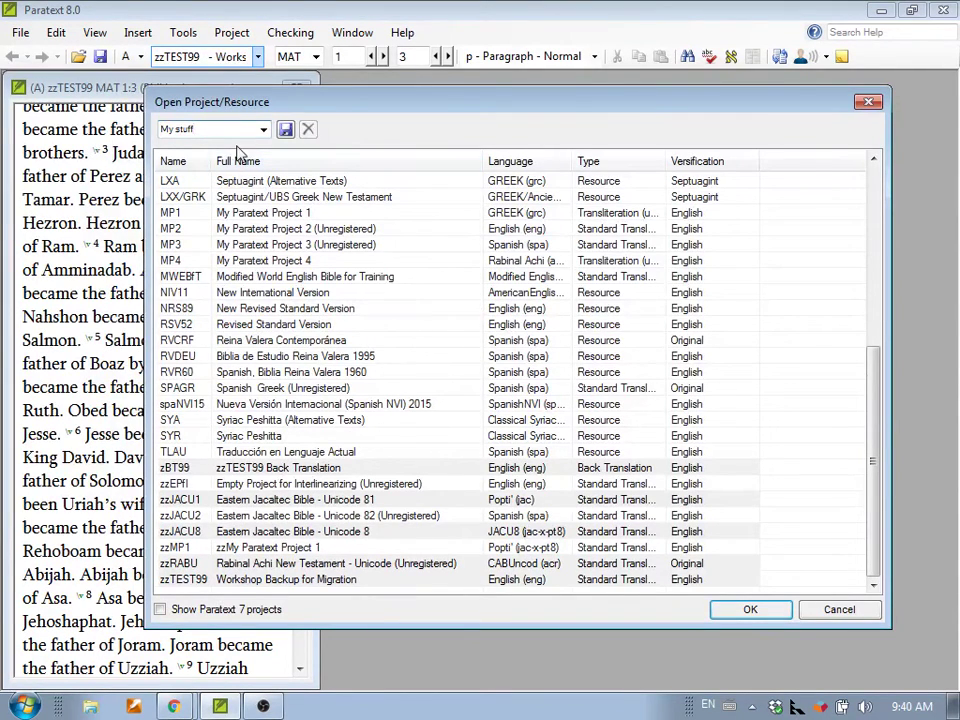
left_click_drag(262, 128, 160, 129)
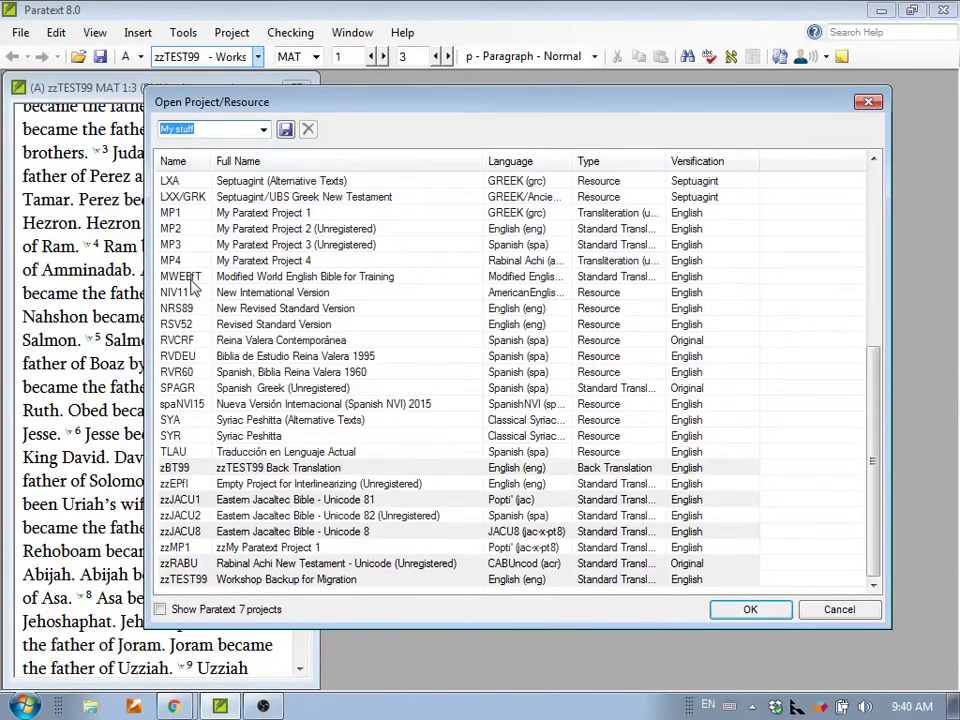
type("zz")
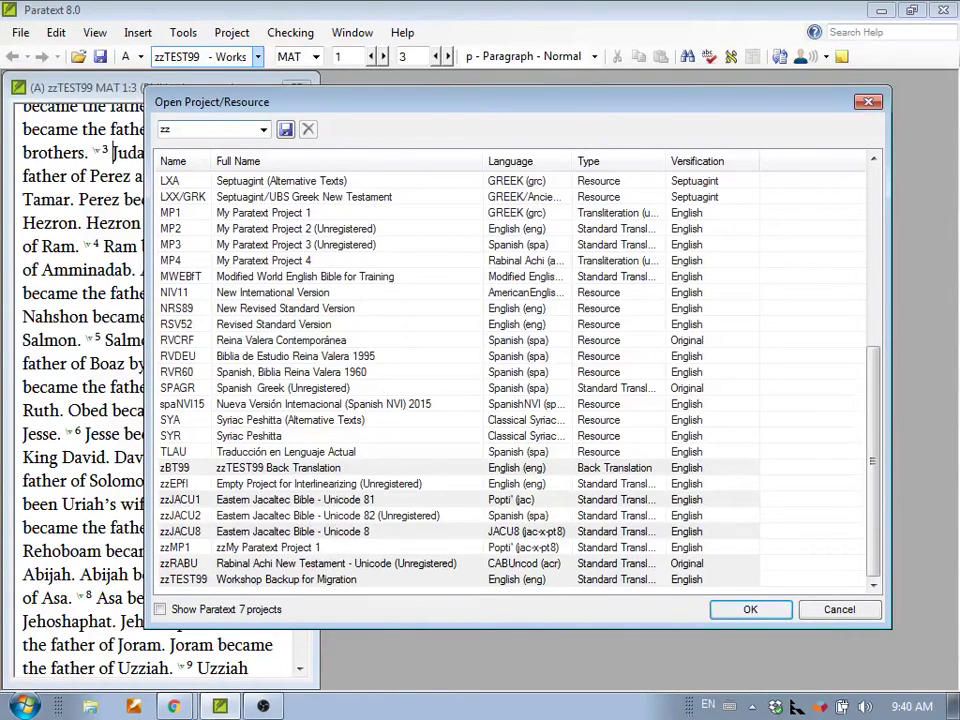
type(" Projects")
left_click(286, 131)
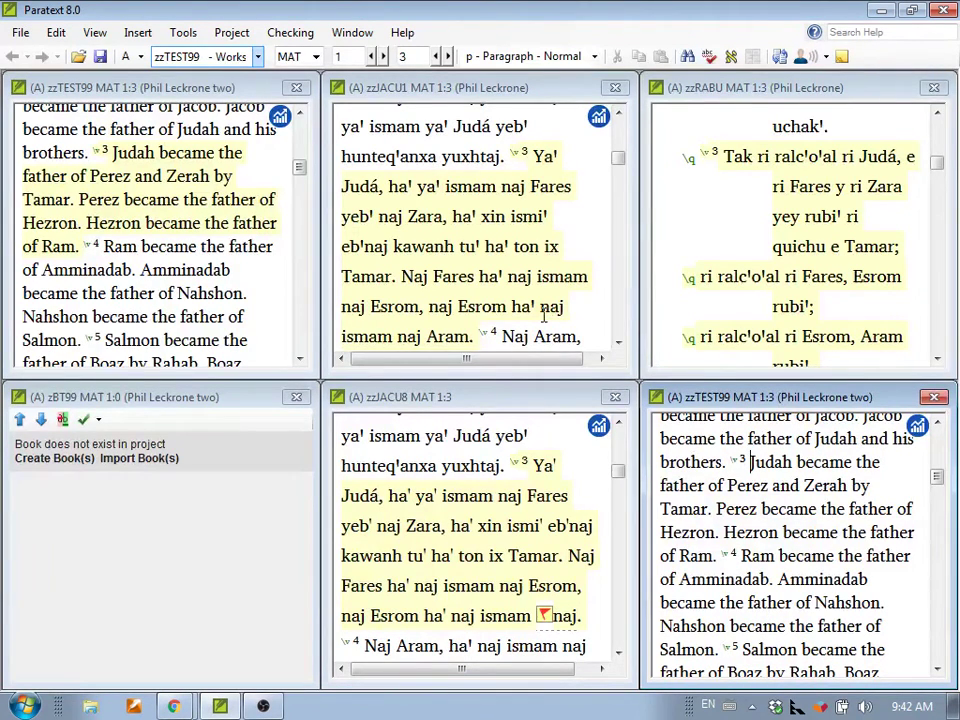
Open a second set of project windows by using the saved selection zz Projects.
left_click(24, 35)
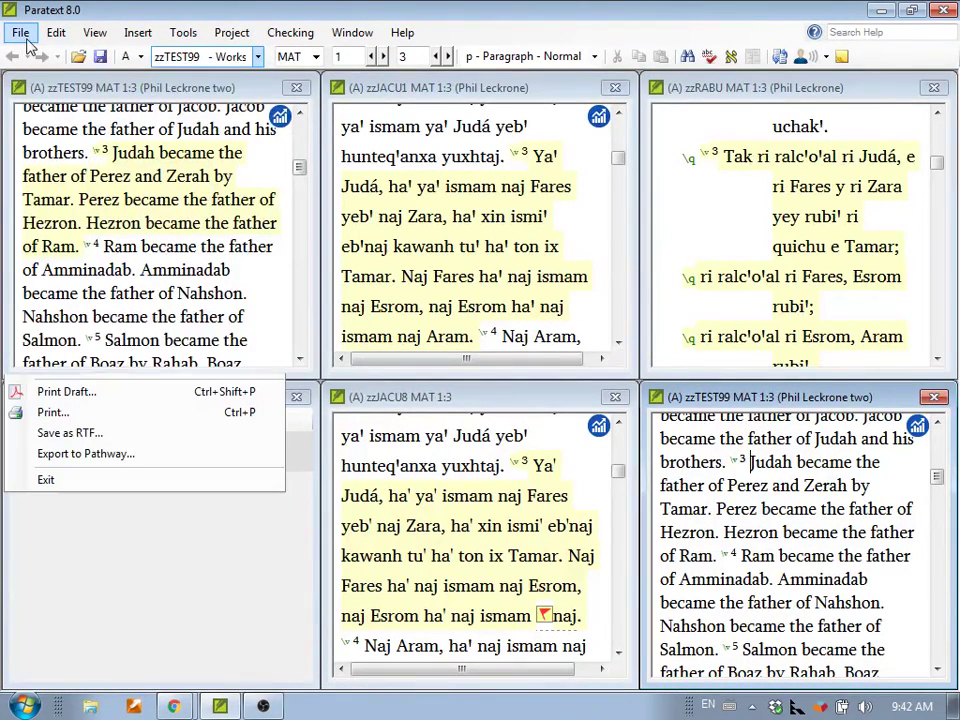
left_click(45, 75)
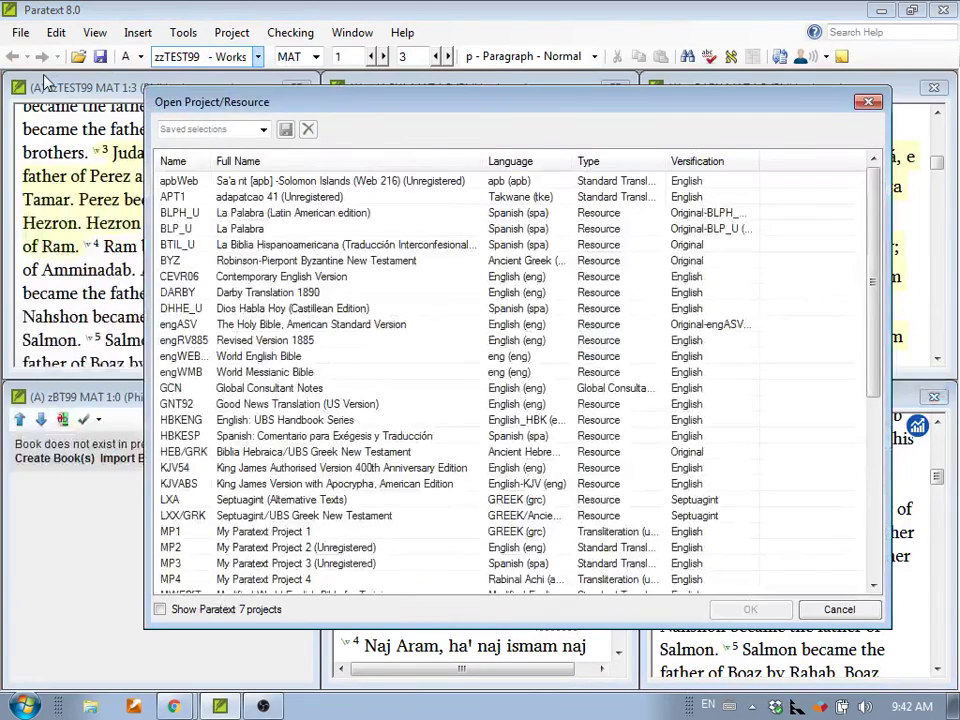
left_click(263, 131)
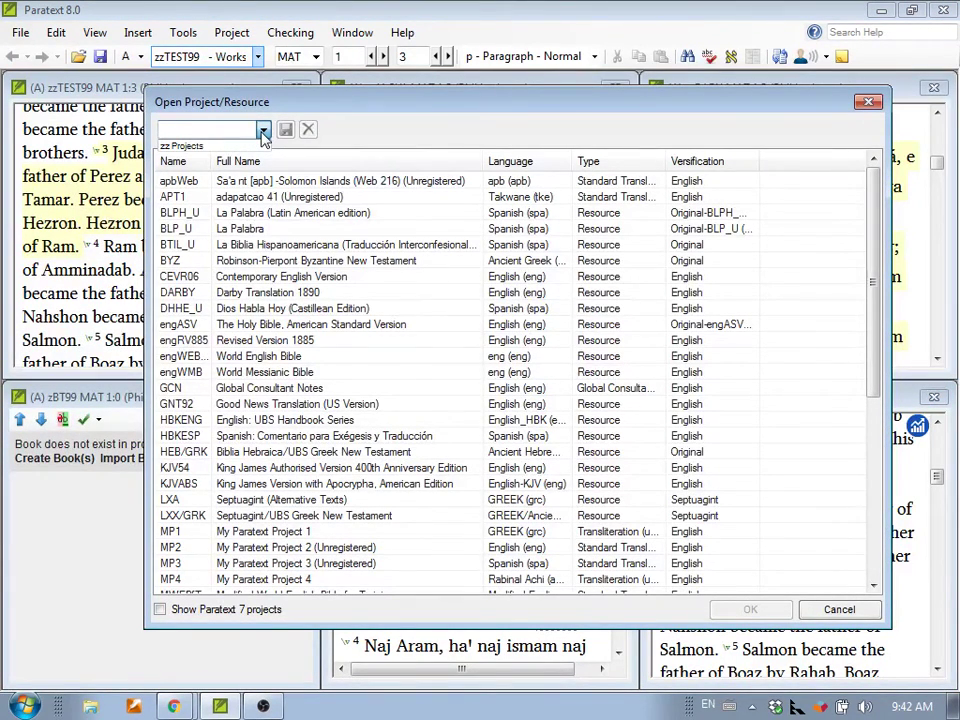
left_click(204, 148)
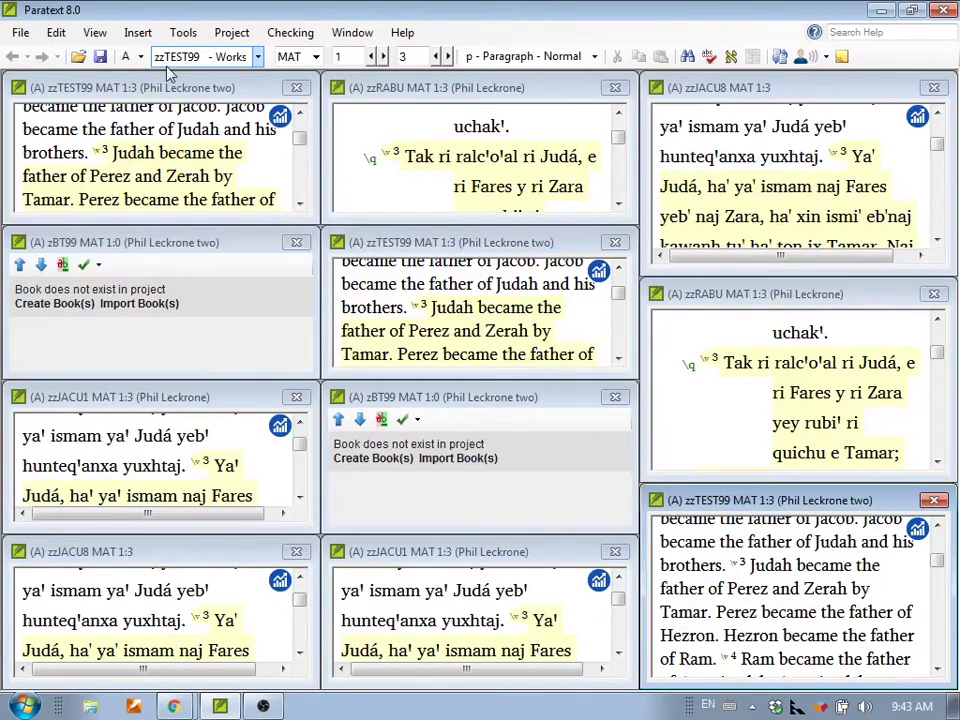
Load the saved selection zz Projects once more to open a third set of its project windows.
left_click(18, 33)
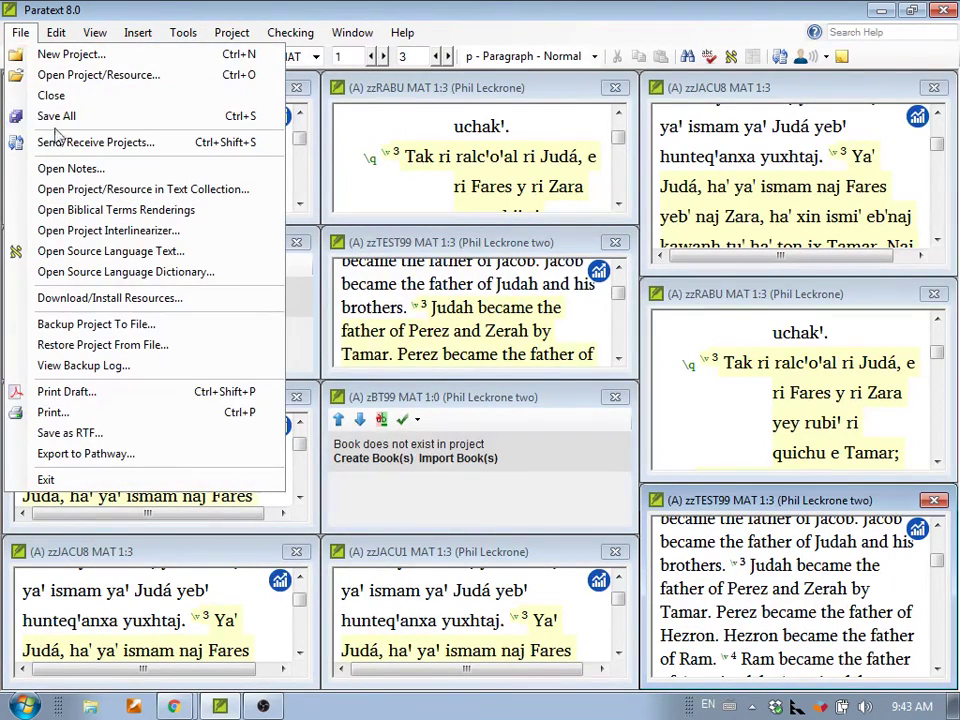
left_click(56, 73)
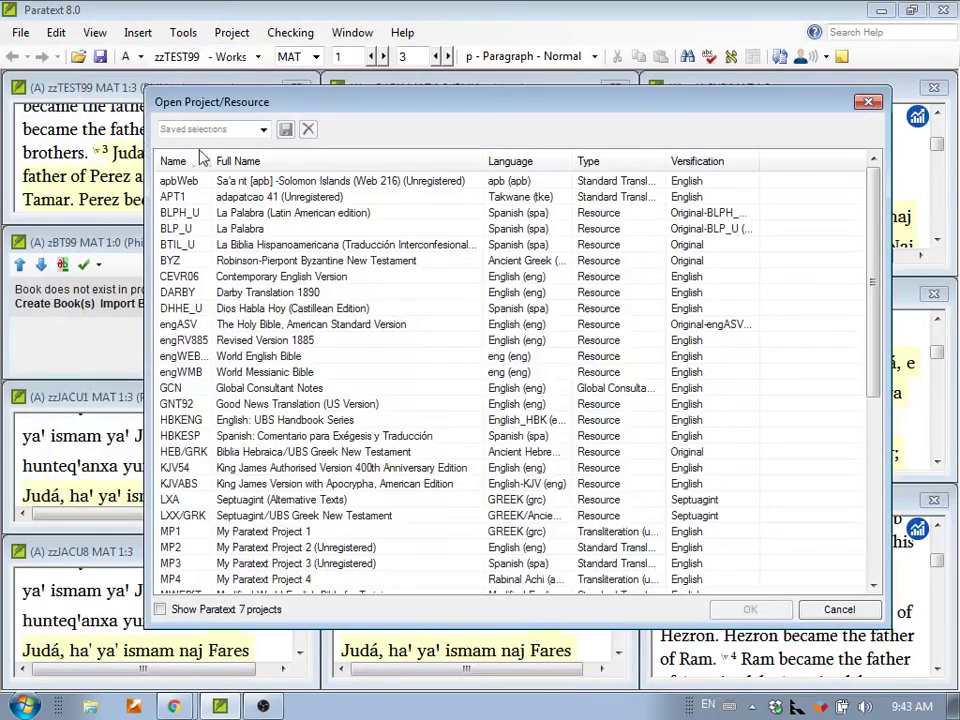
left_click(263, 129)
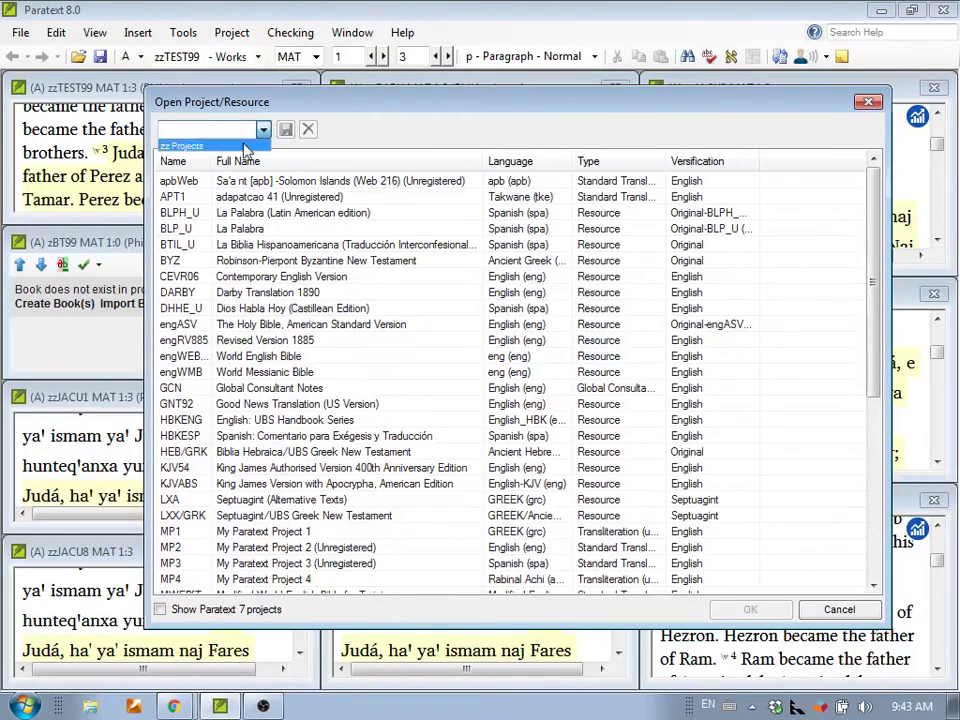
left_click(245, 145)
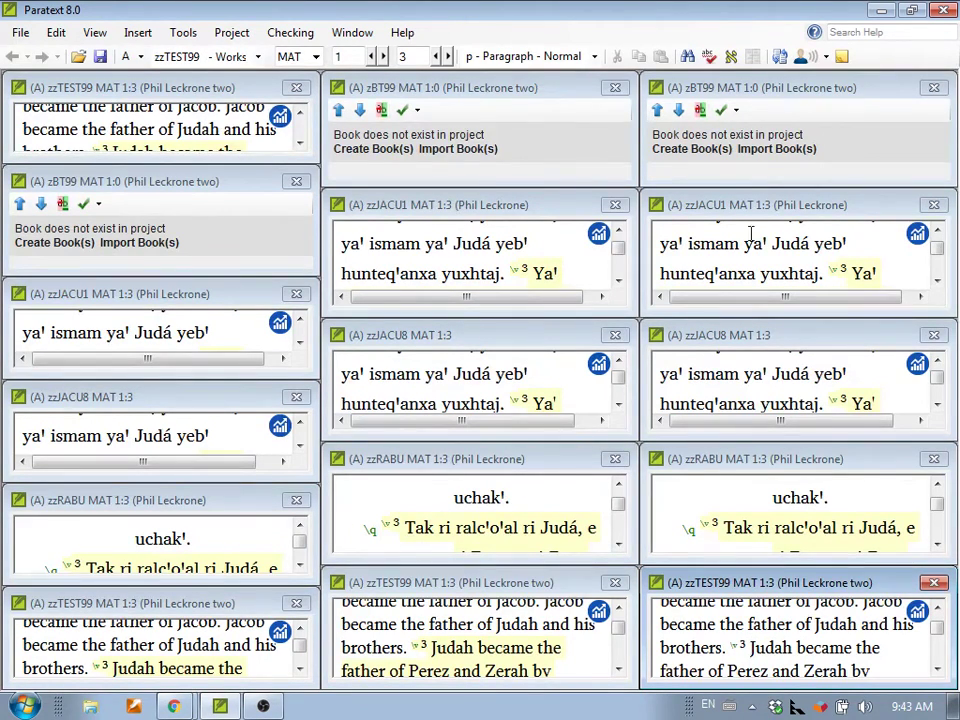
Clear all open project windows from the workspace by loading the BLANK text combination.
left_click(352, 32)
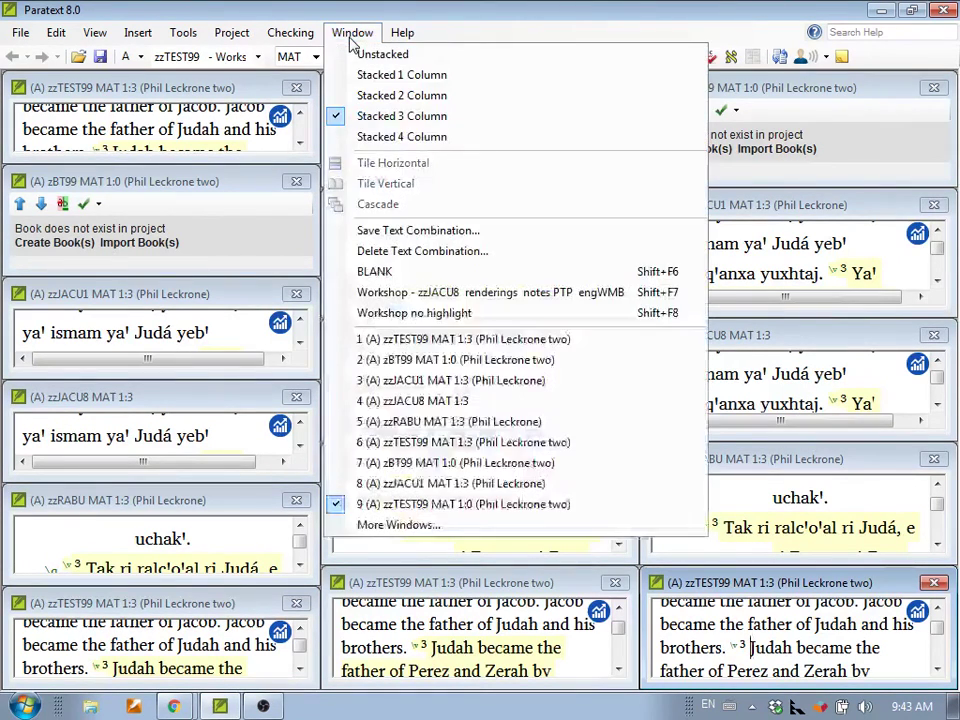
left_click(406, 273)
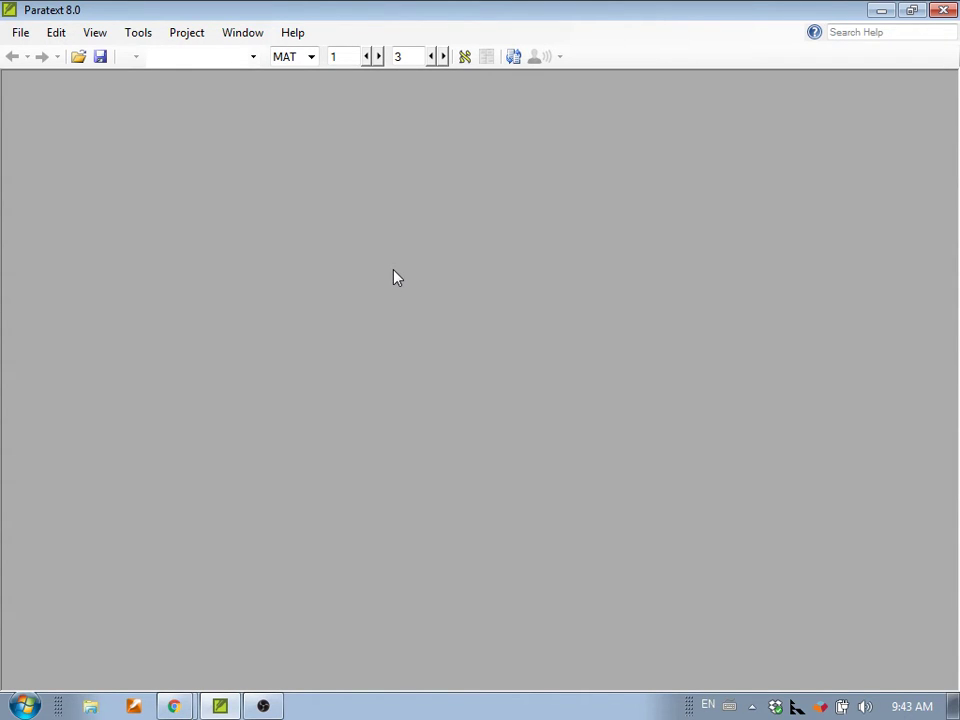
Open the five projects of the saved selection zz Projects and place the cursor in Matthew 1:2 of zzTEST99.
left_click(22, 33)
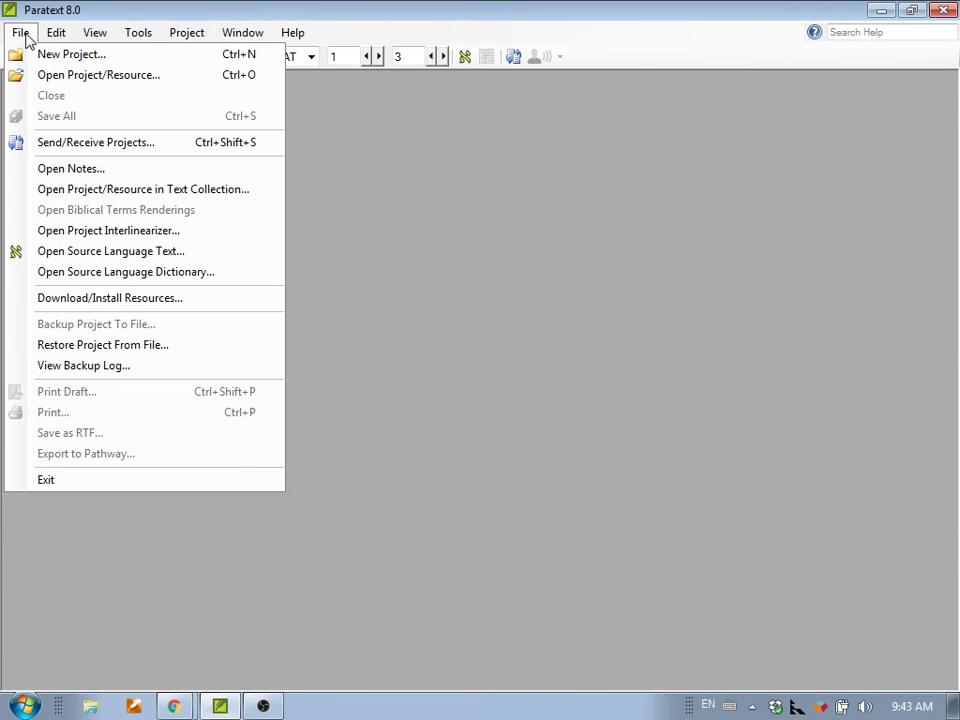
left_click(60, 77)
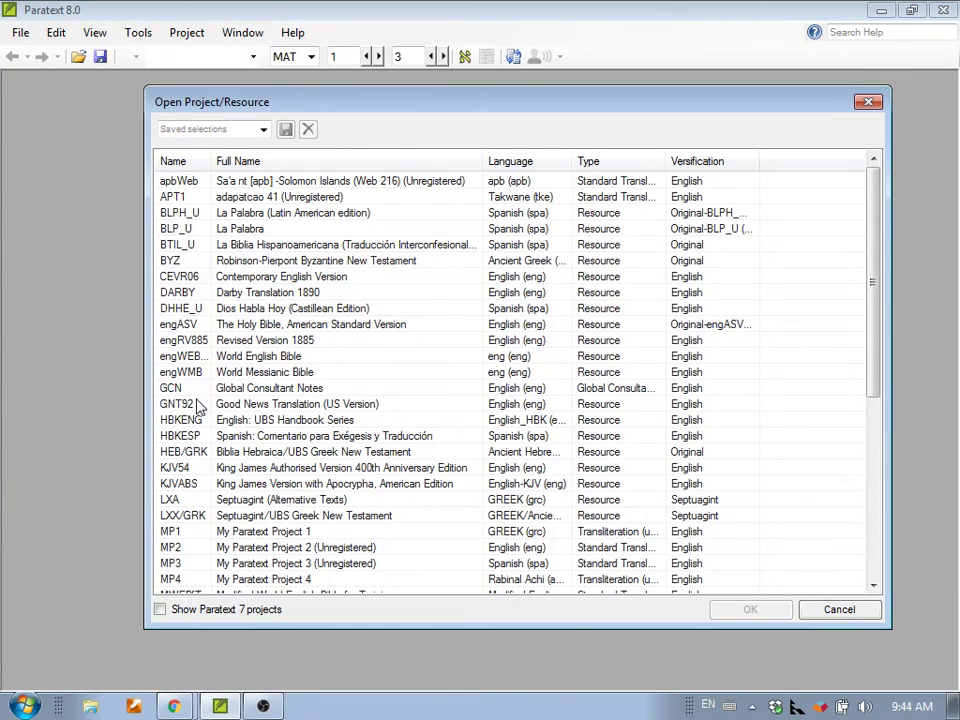
left_click(180, 130)
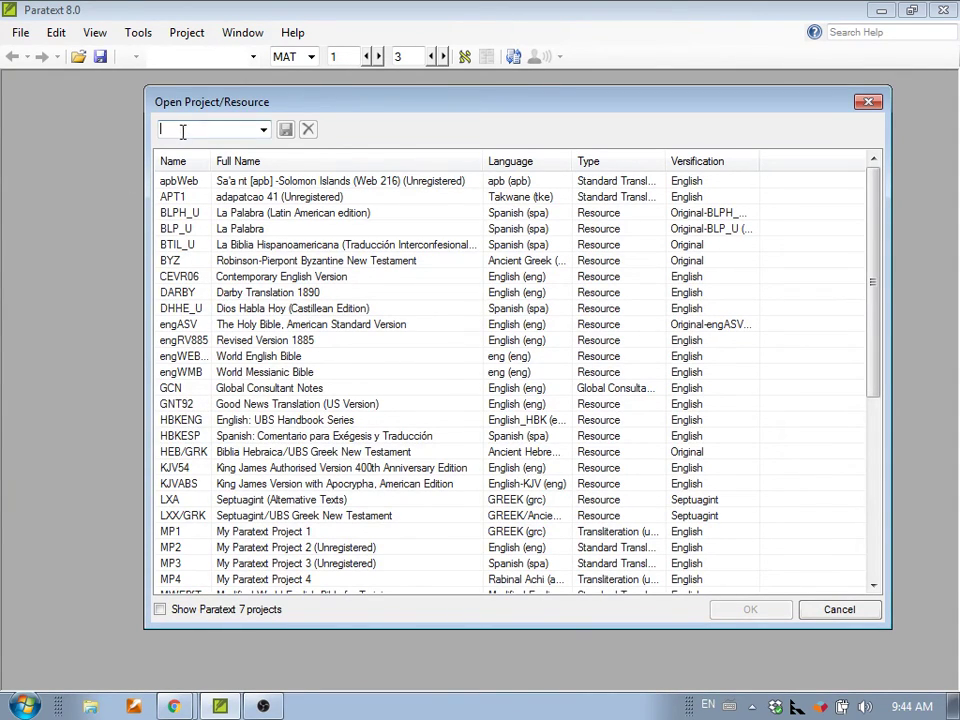
left_click(263, 130)
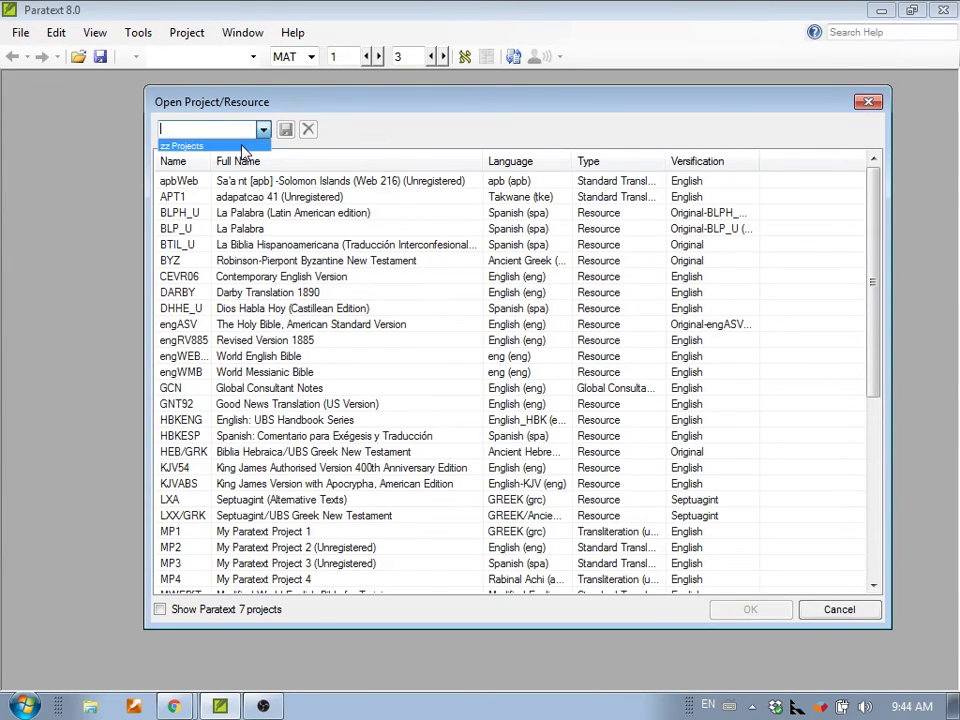
left_click(245, 147)
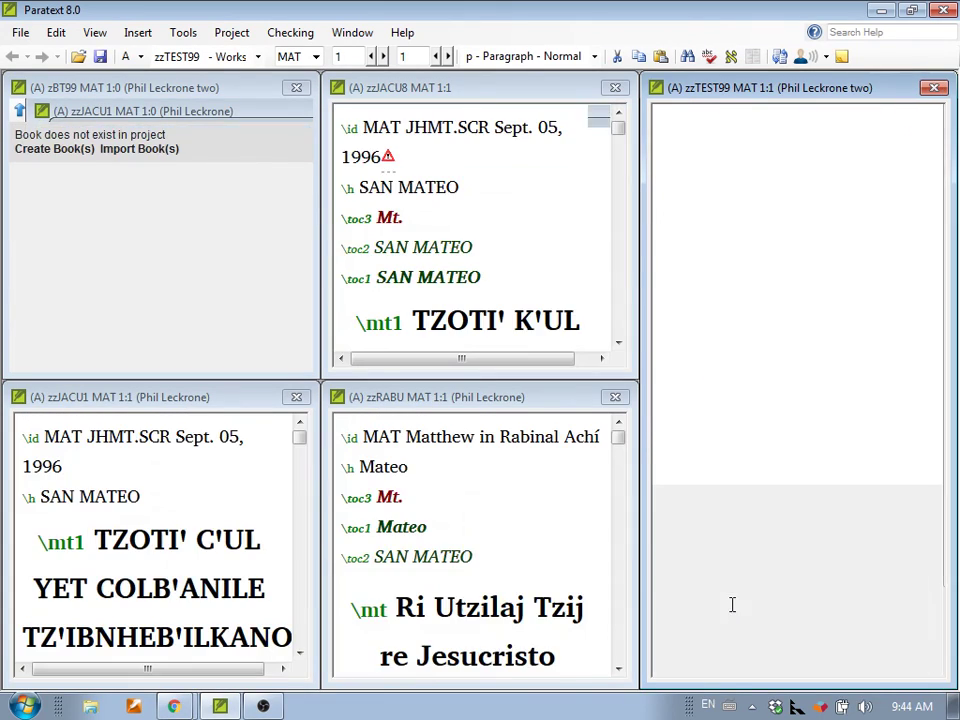
left_click(789, 268)
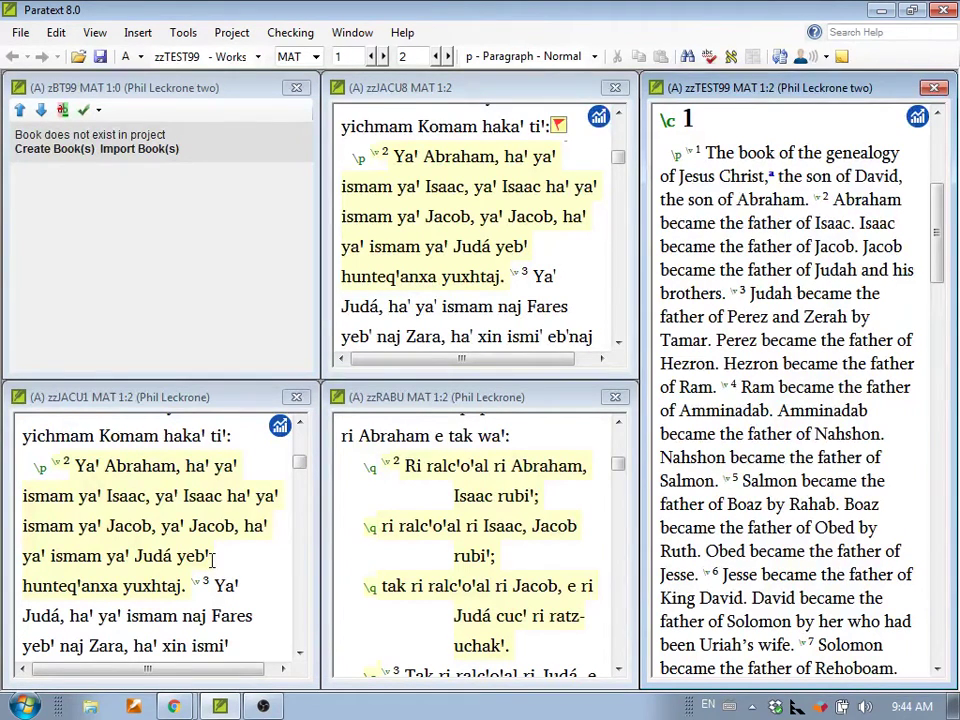
Switch to the lesson's slide presentation and advance to slide 7 about what Paratext can do and which tools are available.
key("alt+Tab")
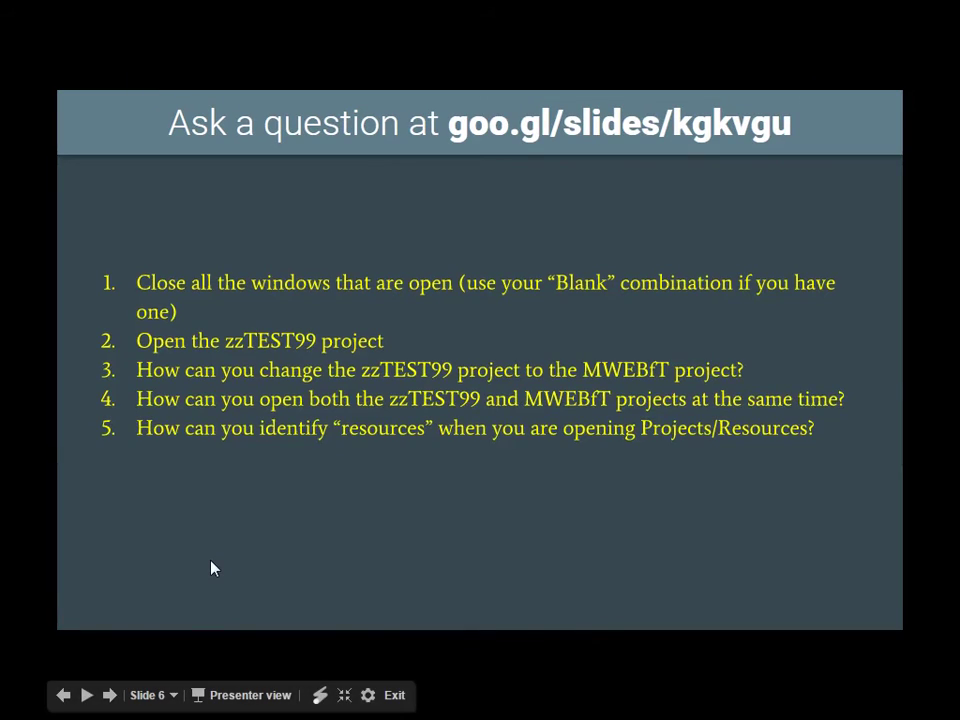
key("Right")
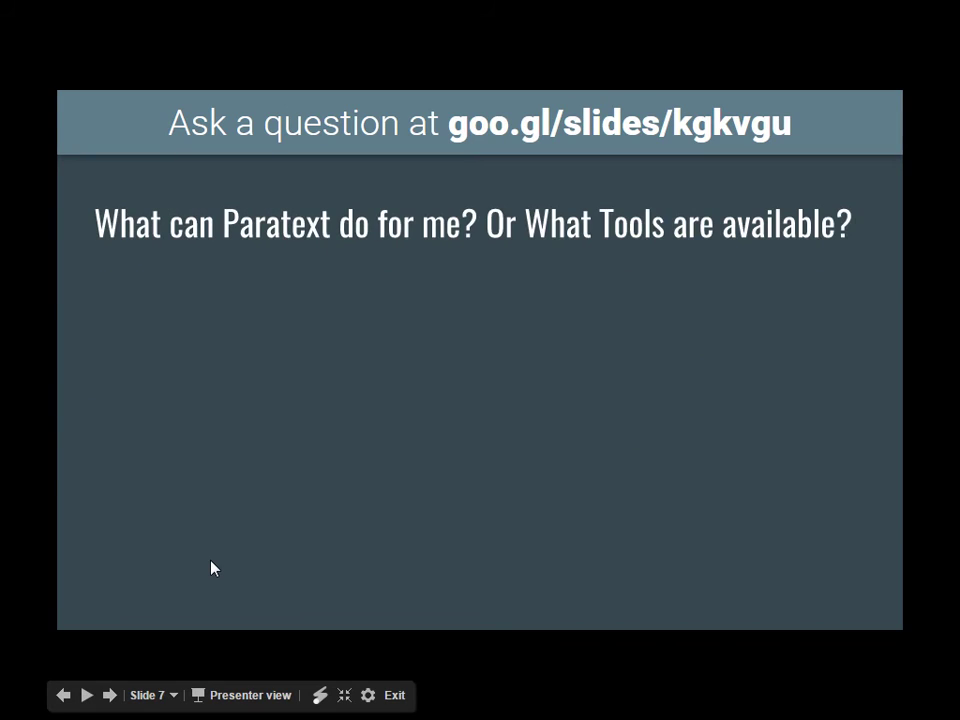